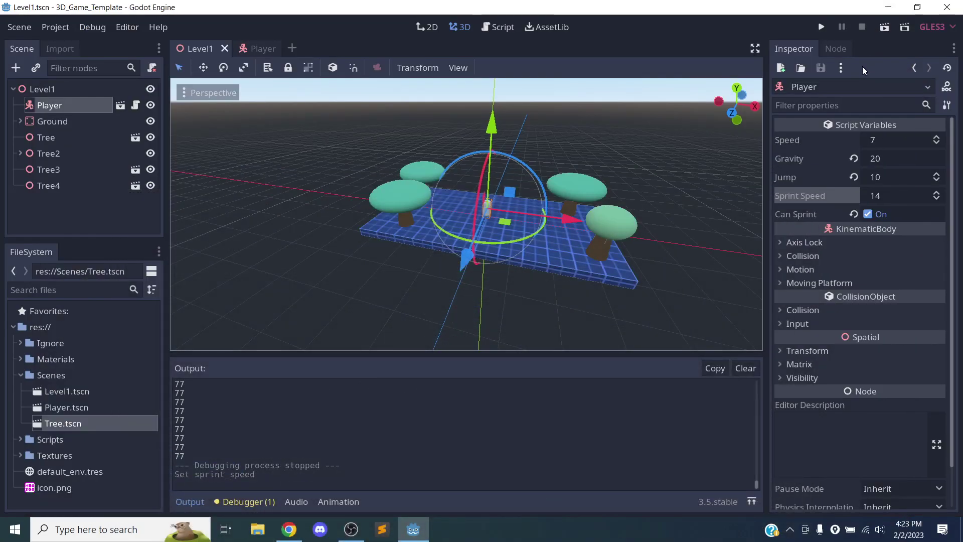
Delete the print(speed, default_speed) line in PlayerController.gd and add a blank line above the velocity line.
click(499, 27)
scroll(376, 194, down, 10)
scroll(376, 194, down, 14)
scroll(397, 196, down, 5)
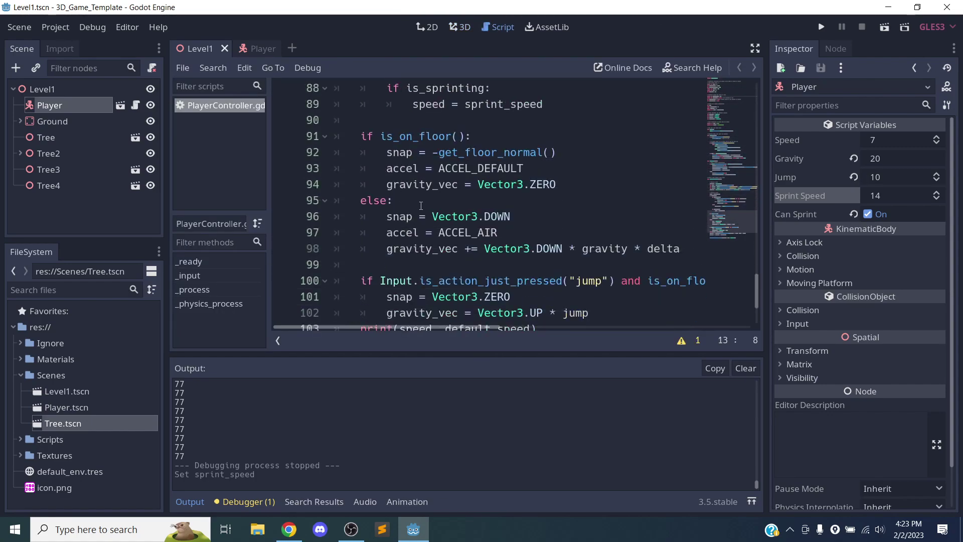
click(450, 217)
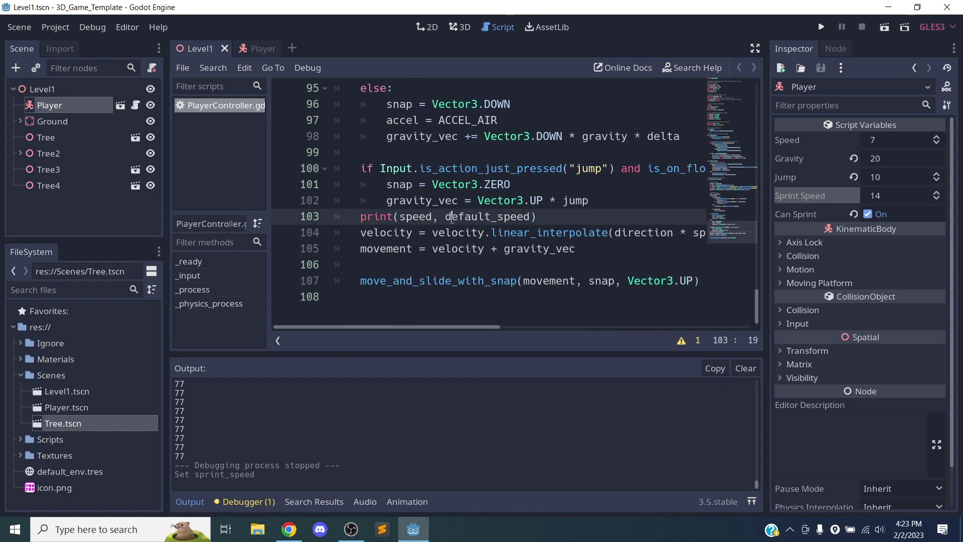
key(ctrl+shift+k)
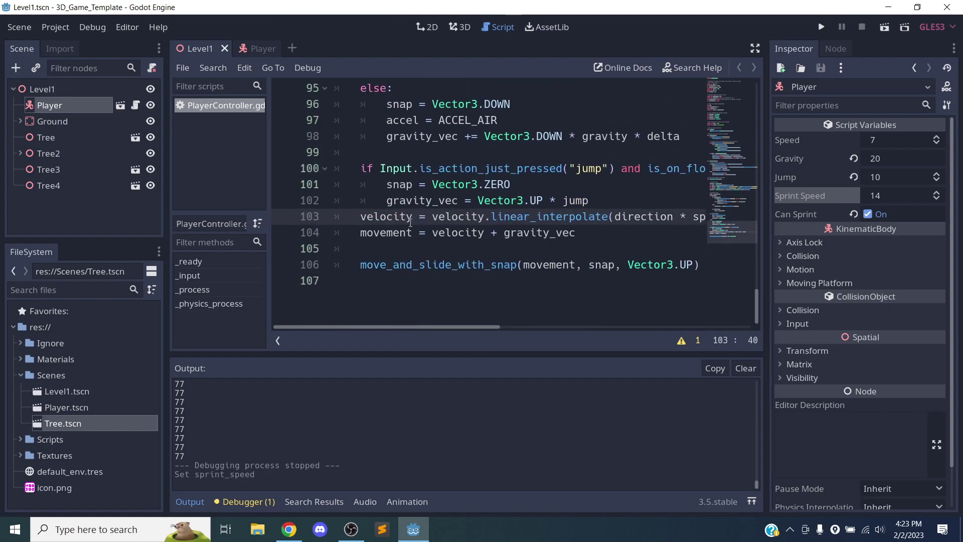
click(354, 218)
key(Return)
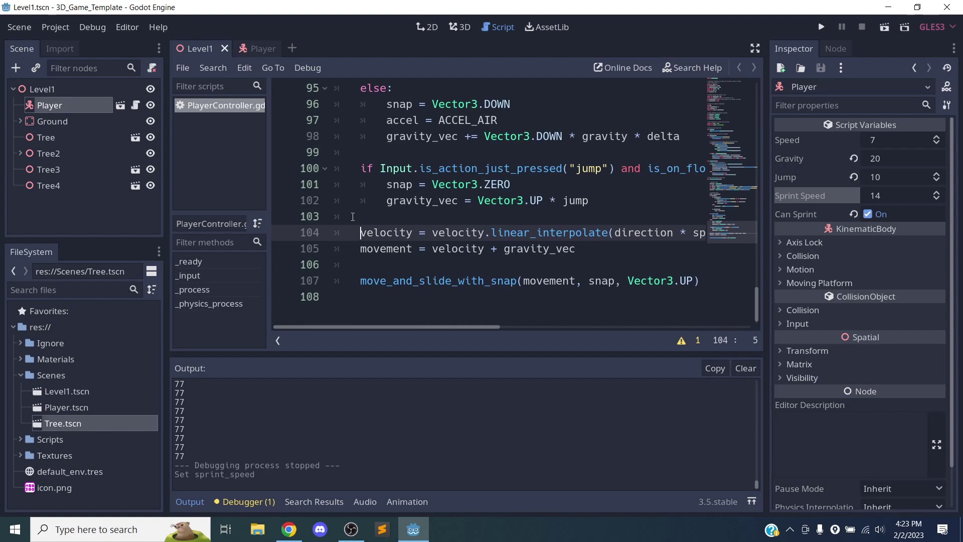
Back in Chrome, close the Godot docs tab and open the MEA 300 Links > Documentation page.
click(290, 528)
click(445, 11)
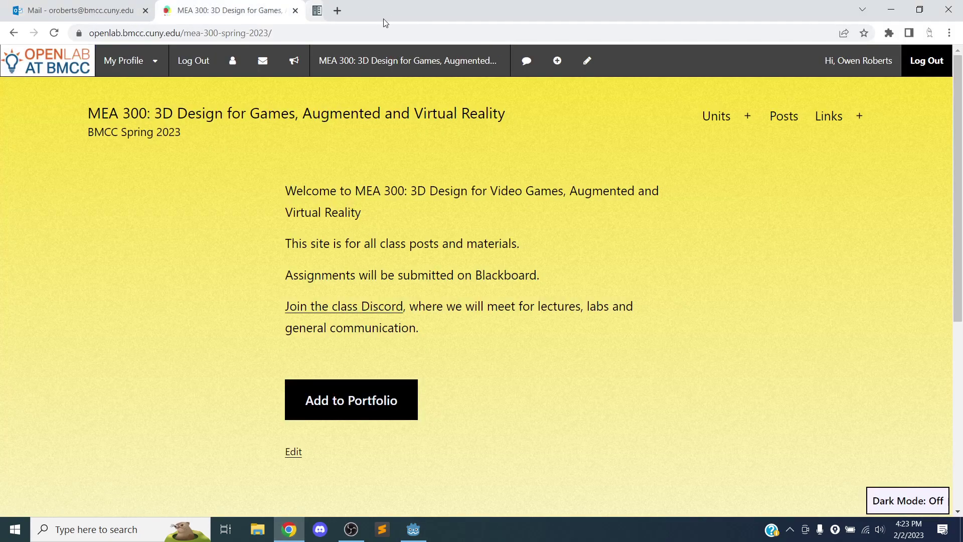
click(858, 116)
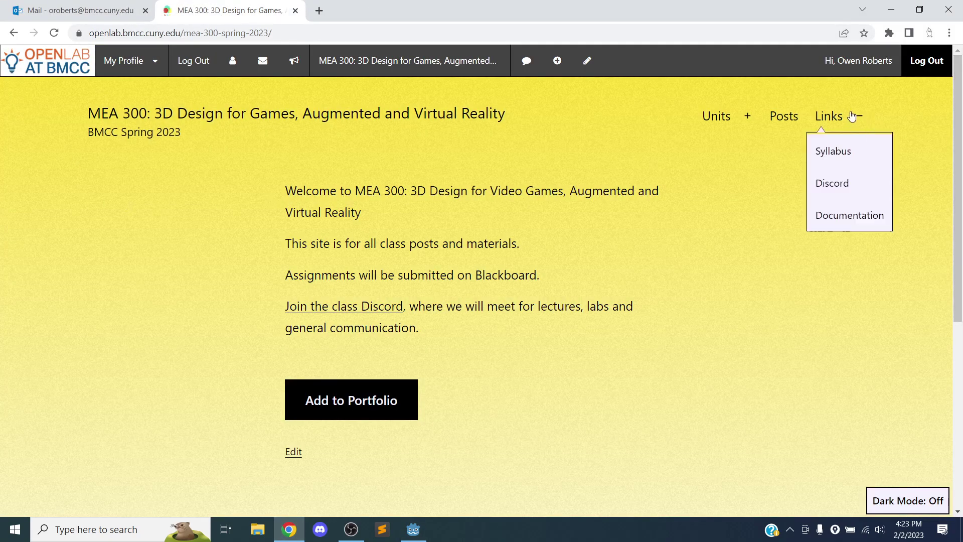
click(830, 226)
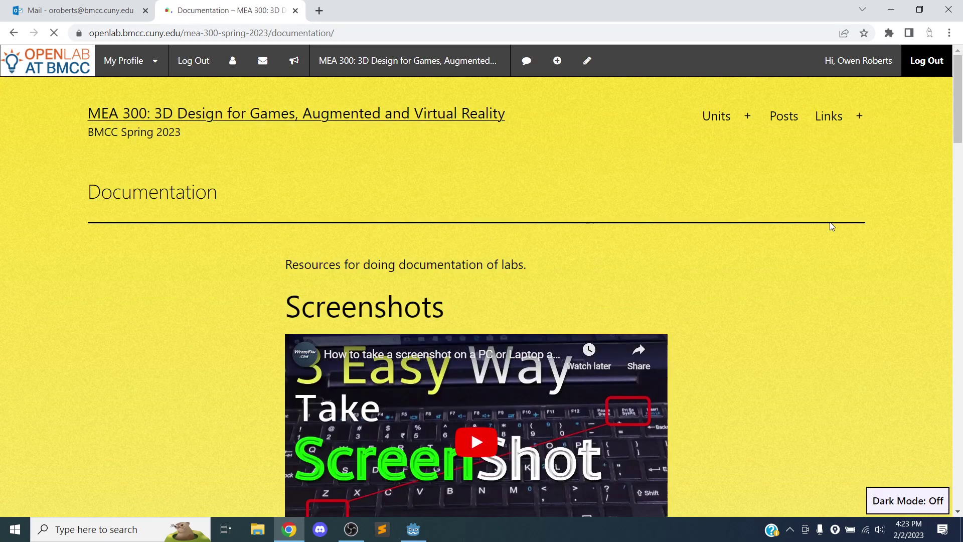
Scroll through the screenshot, screen-recording and OBS tutorial videos on the Documentation page.
scroll(251, 240, down, 6)
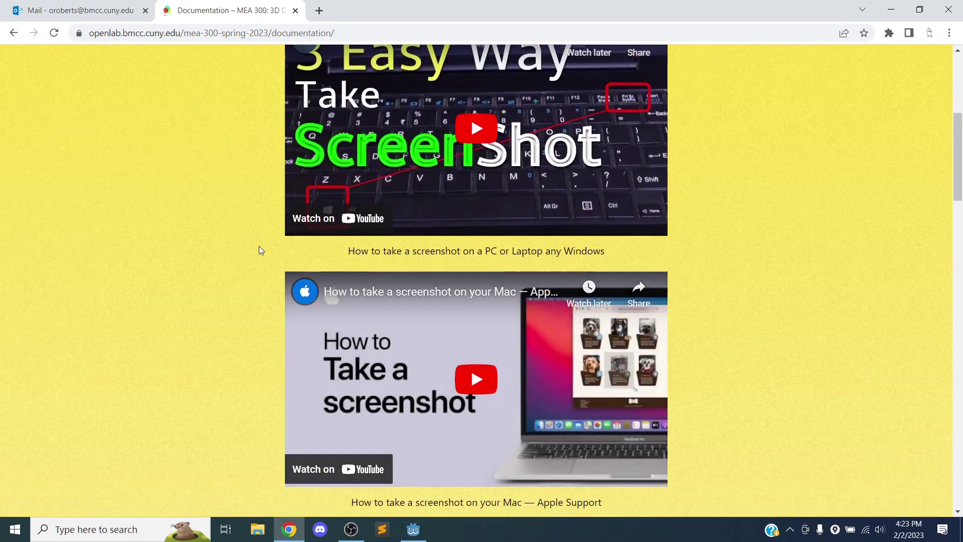
scroll(259, 296, up, 4)
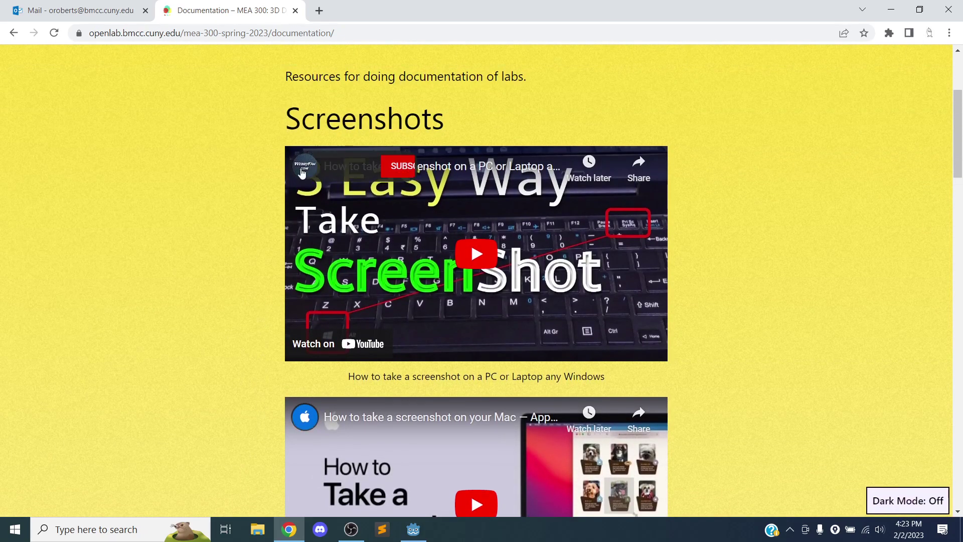
scroll(343, 151, down, 7)
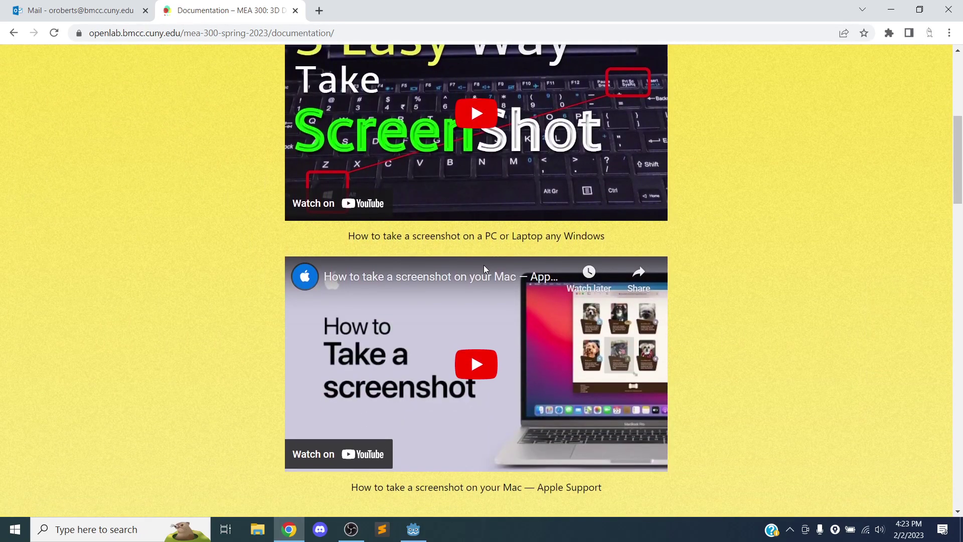
scroll(374, 319, down, 6)
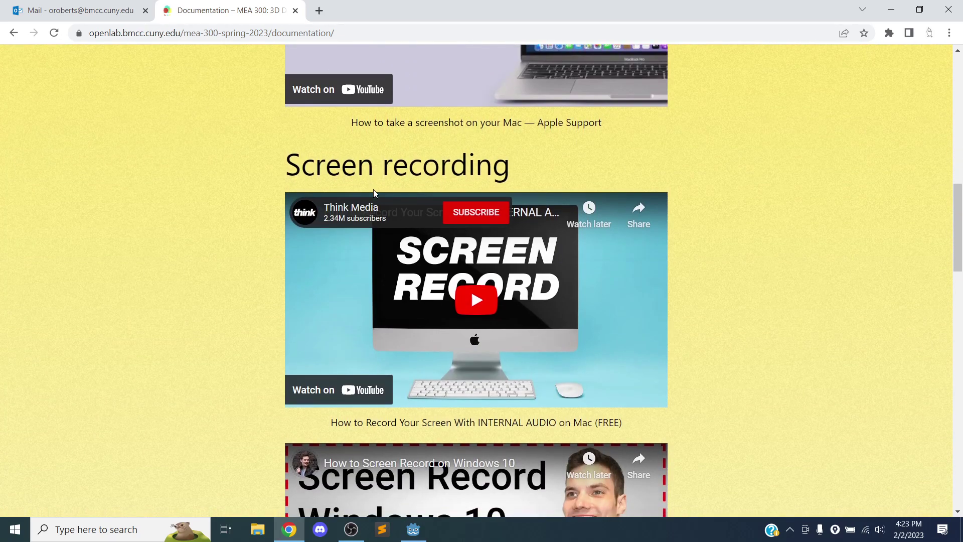
scroll(527, 296, down, 5)
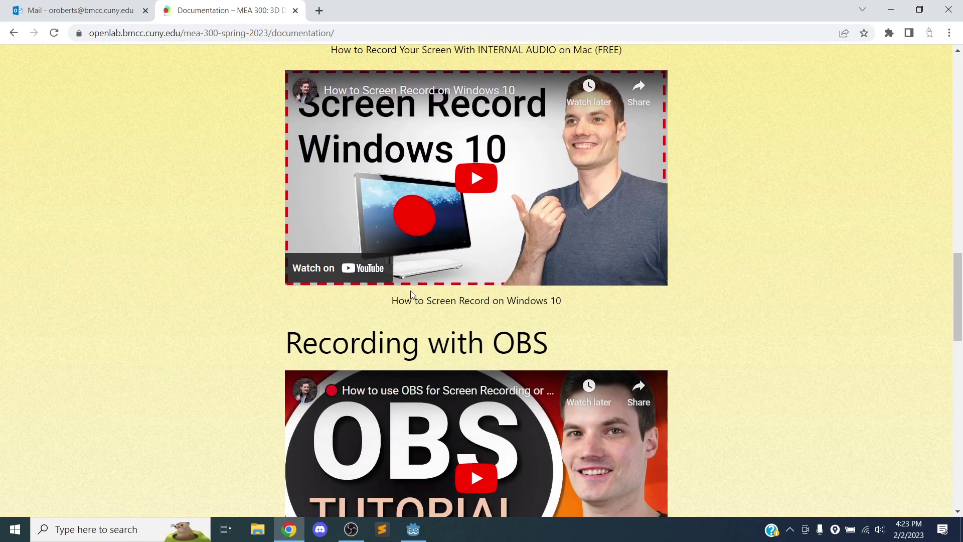
scroll(452, 284, down, 4)
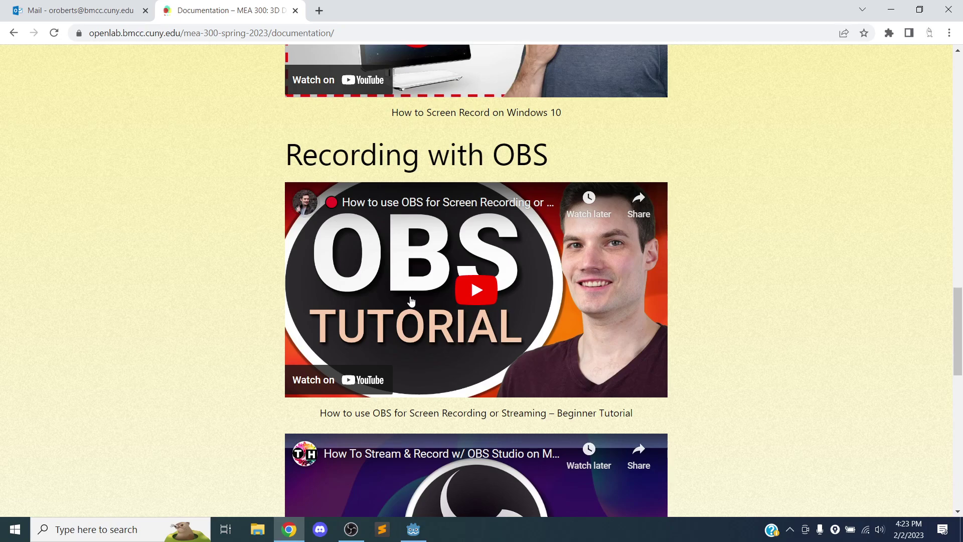
scroll(532, 281, down, 2)
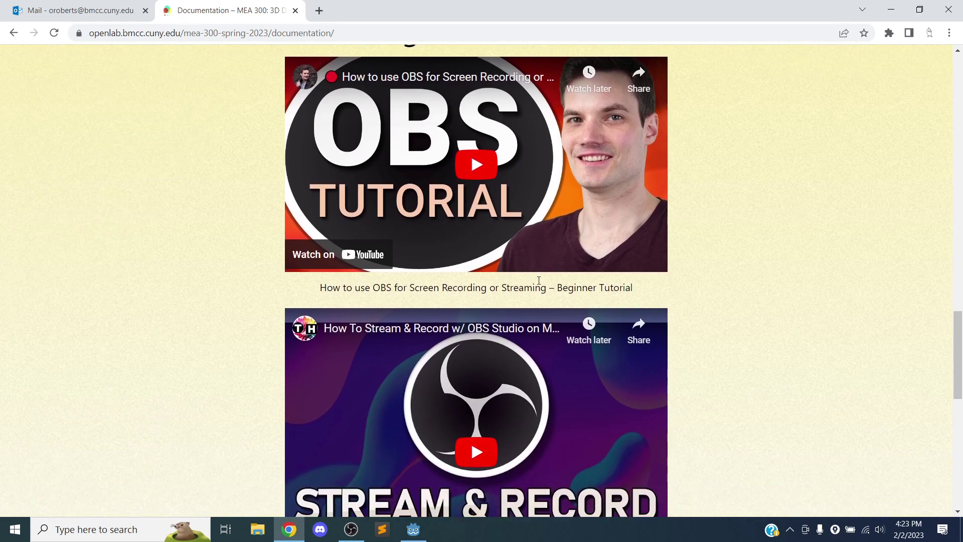
scroll(541, 281, down, 2)
scroll(530, 298, down, 1)
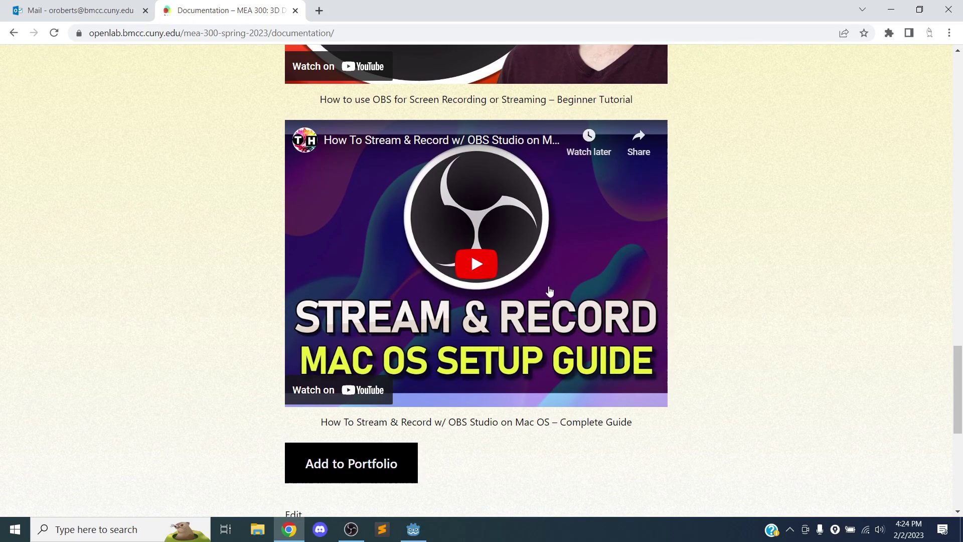
scroll(550, 298, up, 2)
scroll(588, 331, up, 15)
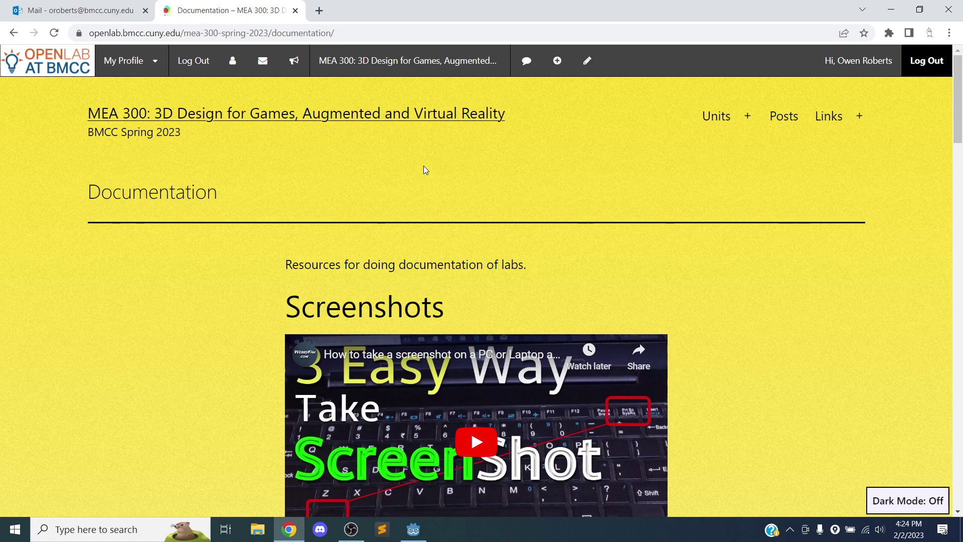
scroll(423, 170, down, 9)
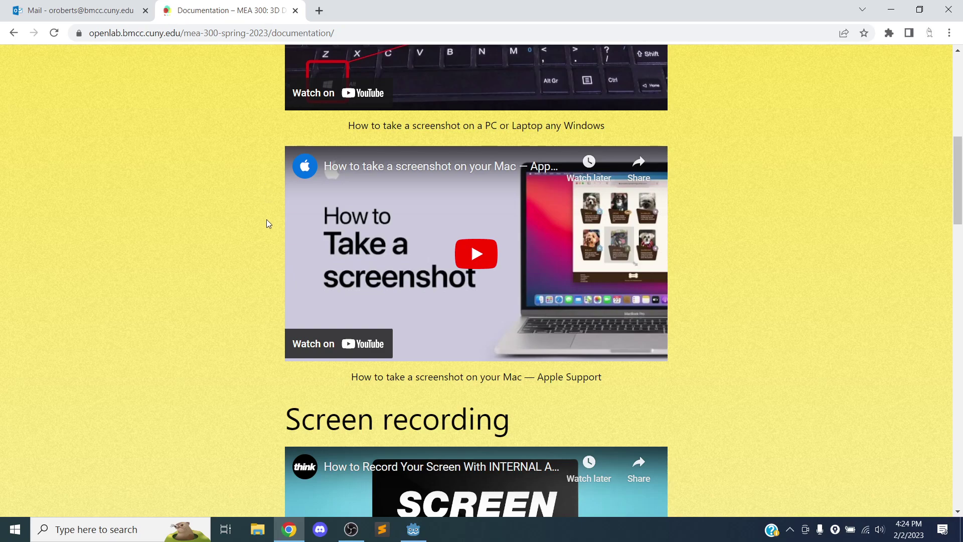
scroll(269, 282, up, 5)
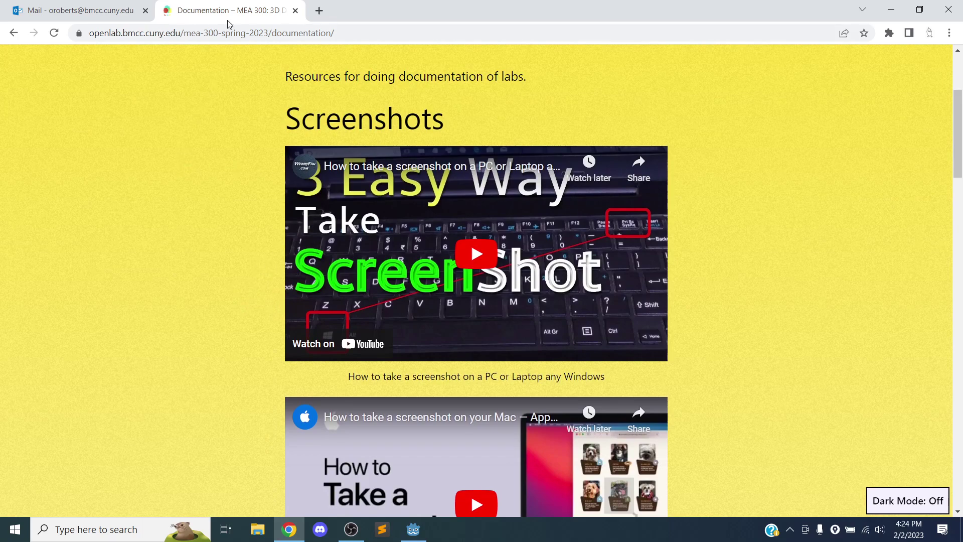
Back in Godot, show the Level1 scene in the 3D view with the Output panel collapsed.
click(891, 10)
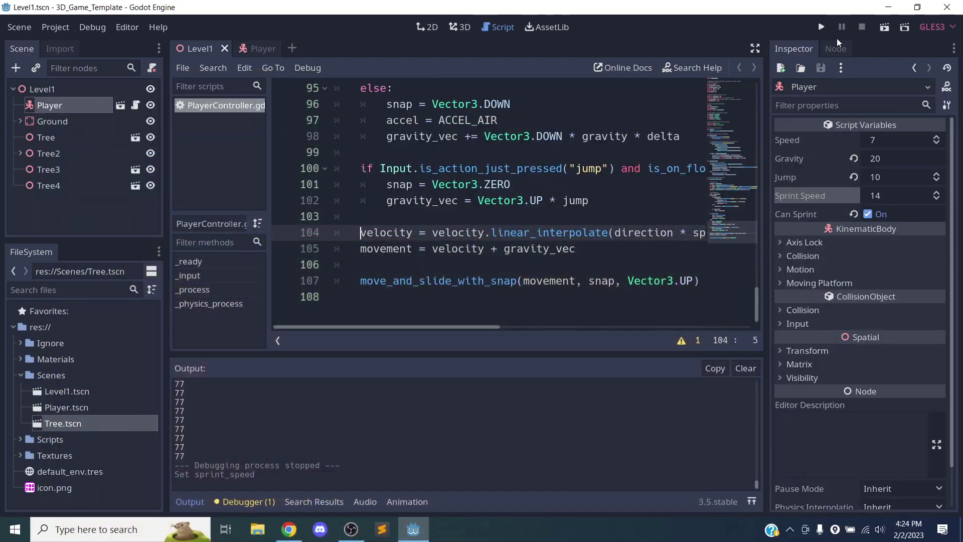
click(68, 89)
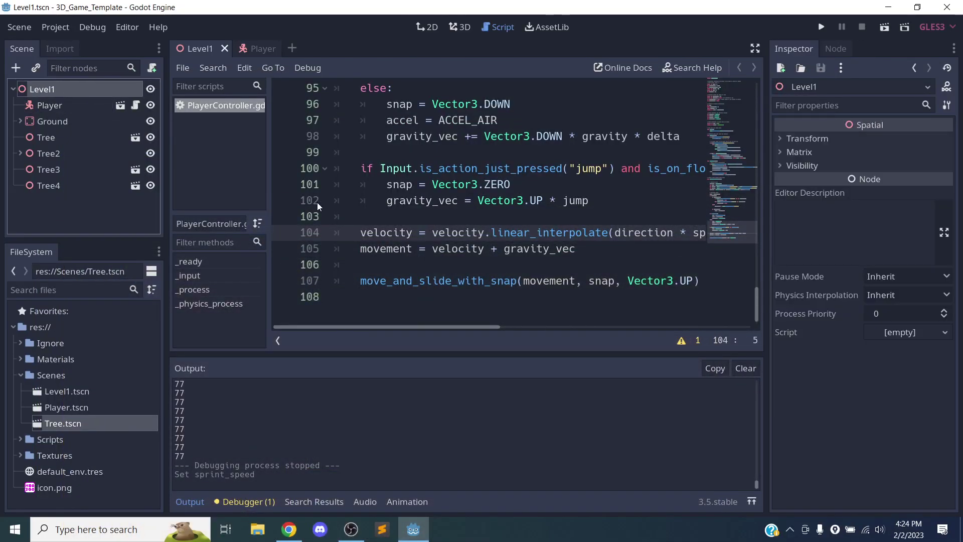
click(460, 27)
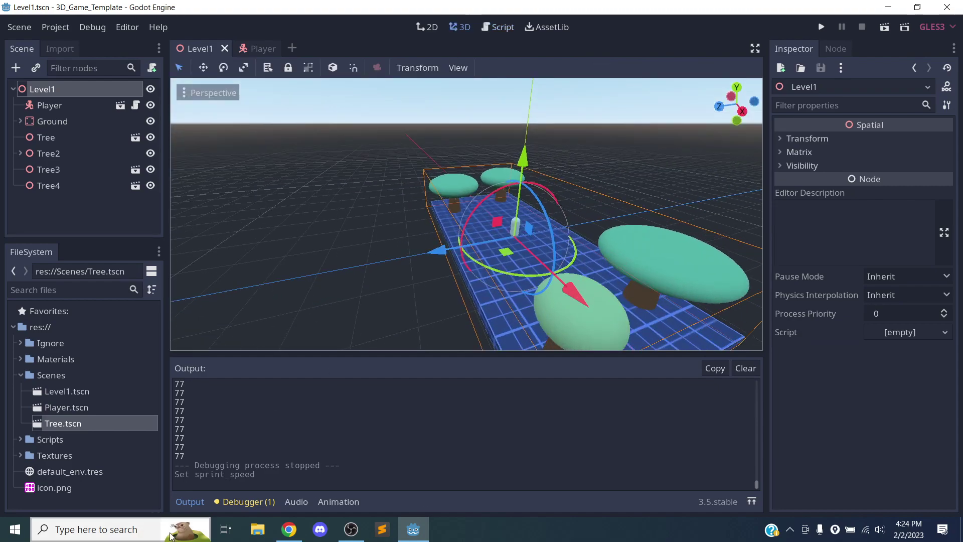
click(191, 502)
scroll(573, 366, down, 10)
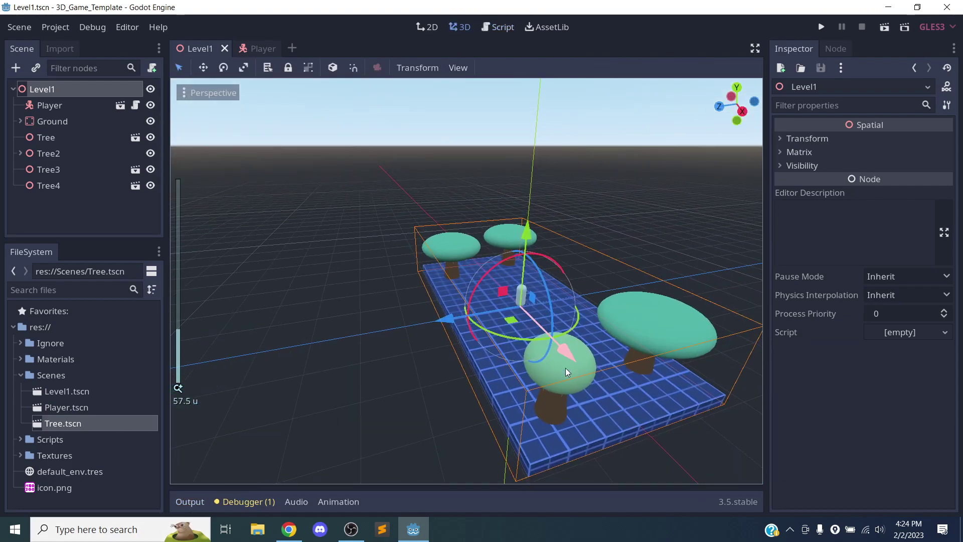
click(754, 49)
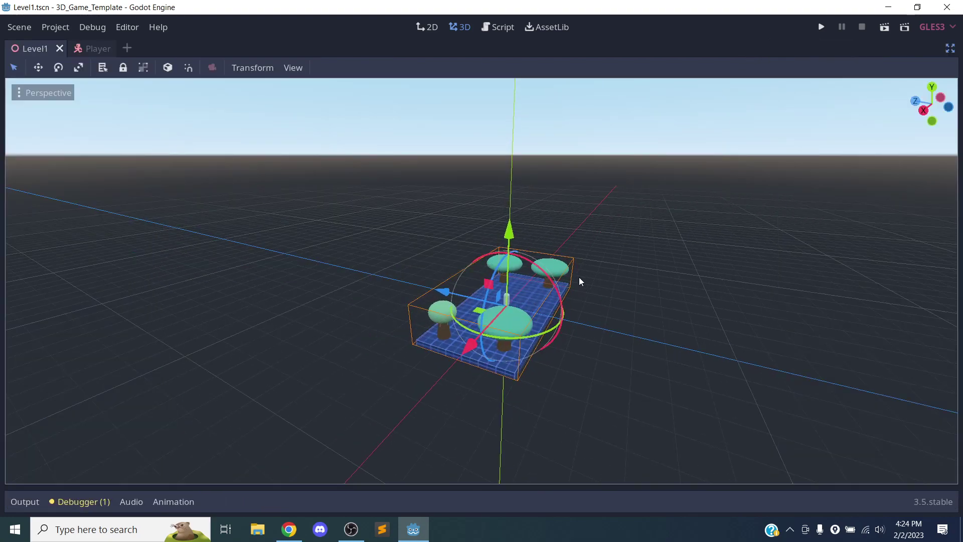
click(955, 49)
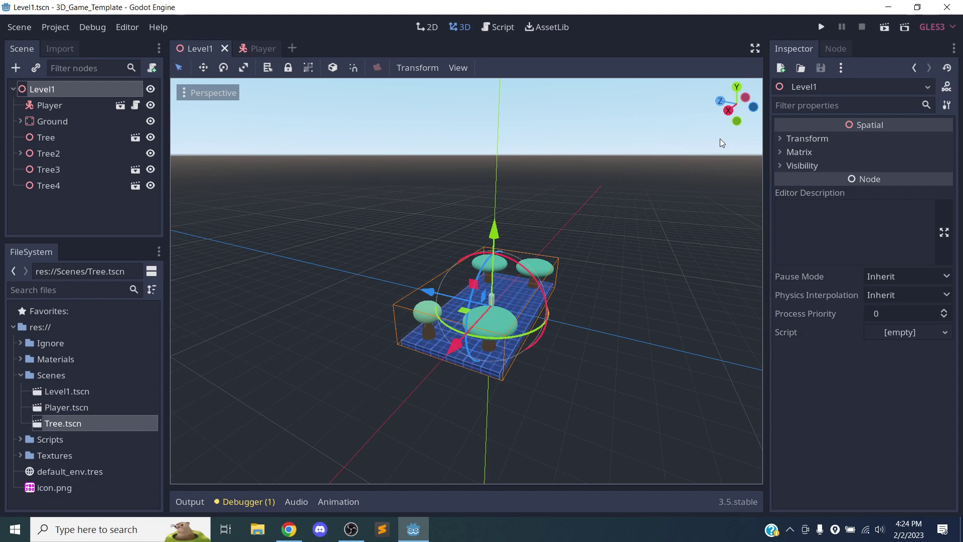
Open the Xbox Game Bar Gallery of earlier clips and request its capture folder.
key(super+g)
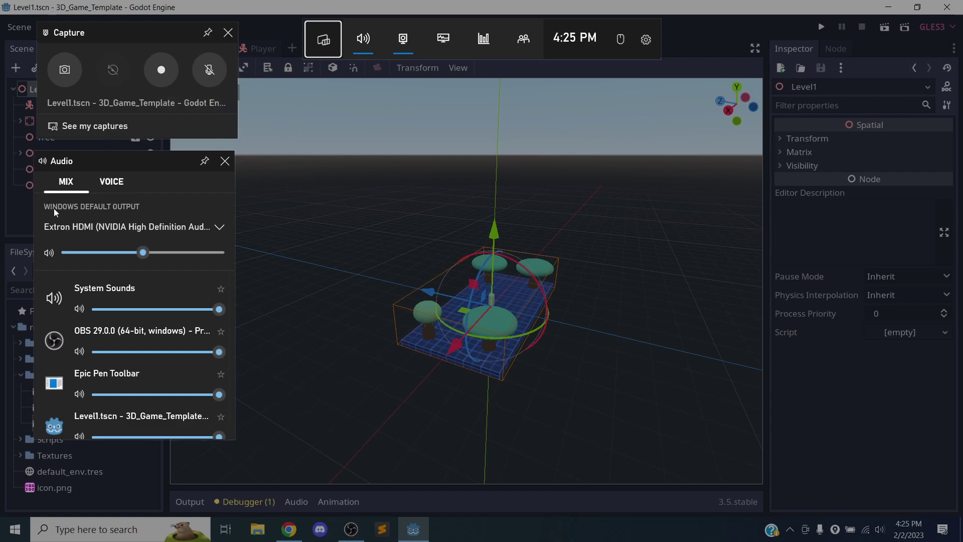
scroll(146, 332, down, 1)
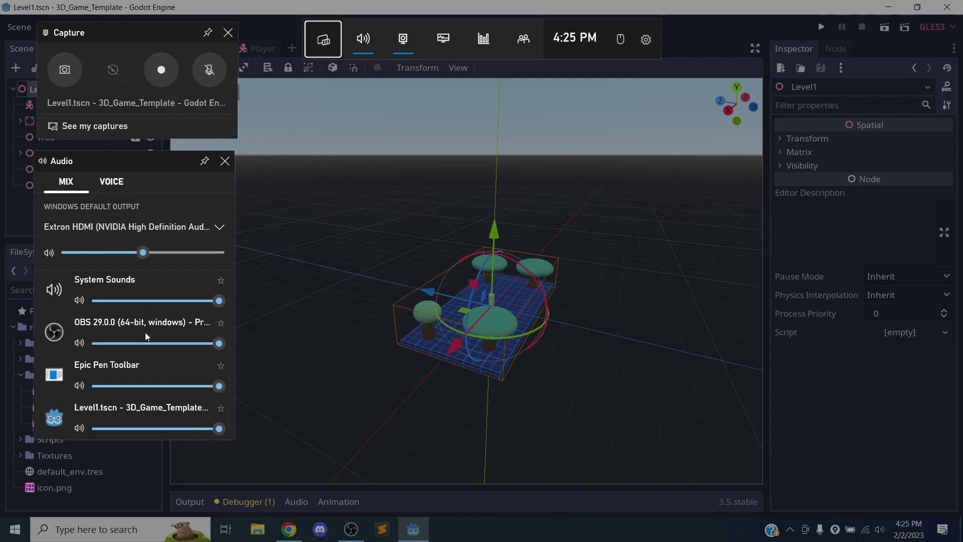
scroll(125, 296, up, 1)
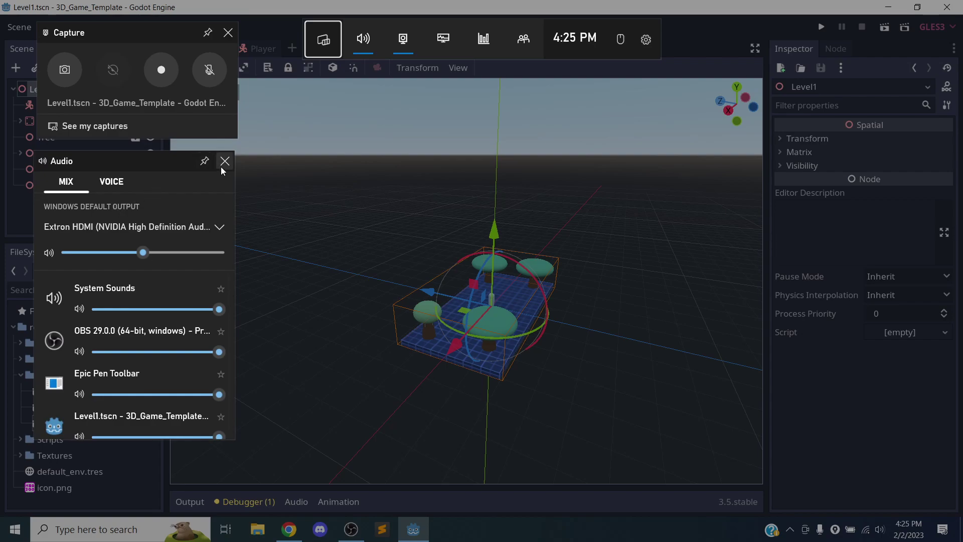
click(55, 127)
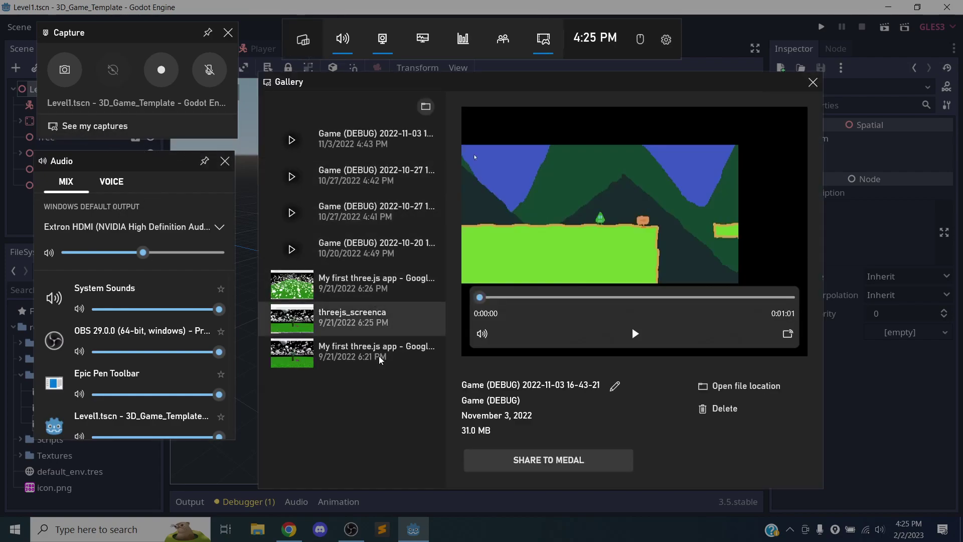
click(426, 106)
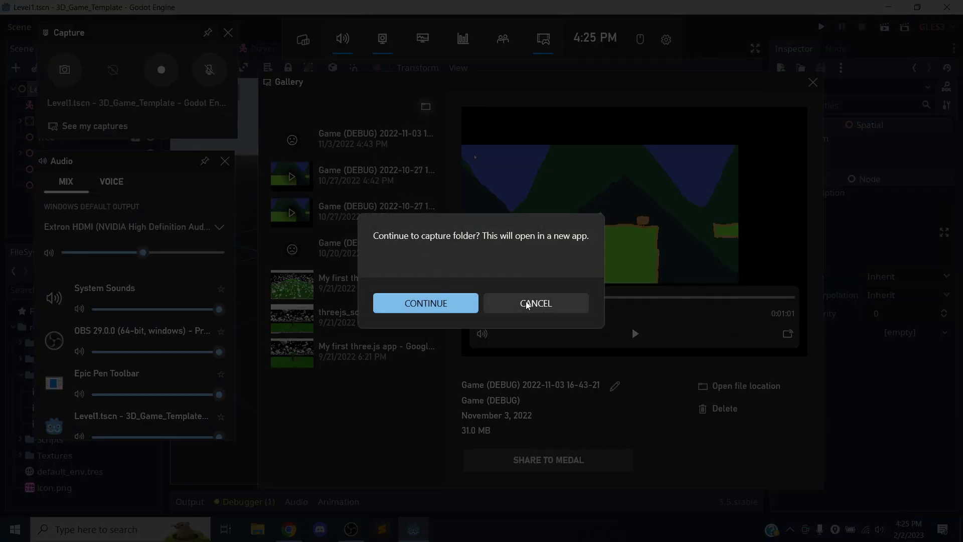
click(528, 303)
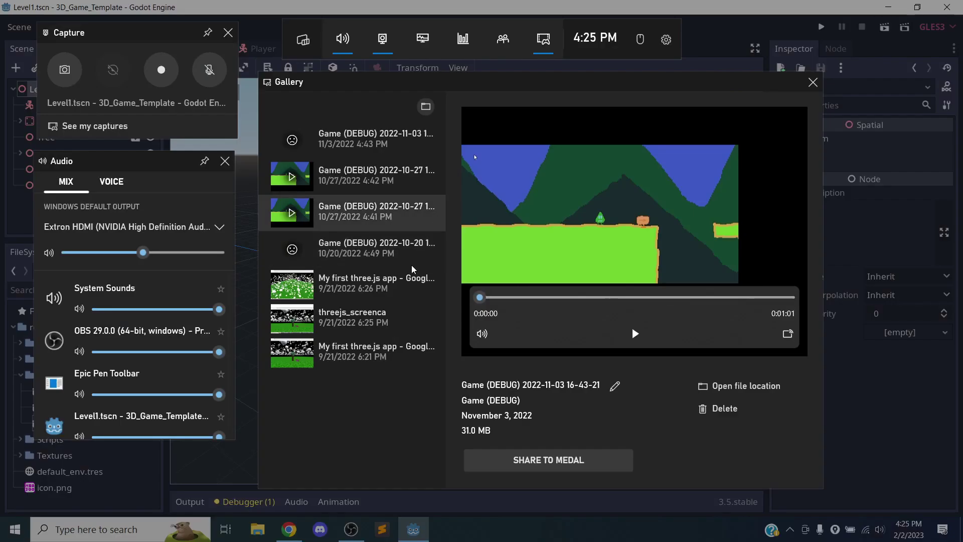
click(426, 106)
Delete all seven old clips and screenshots from the Captures folder, then return to Godot.
click(420, 309)
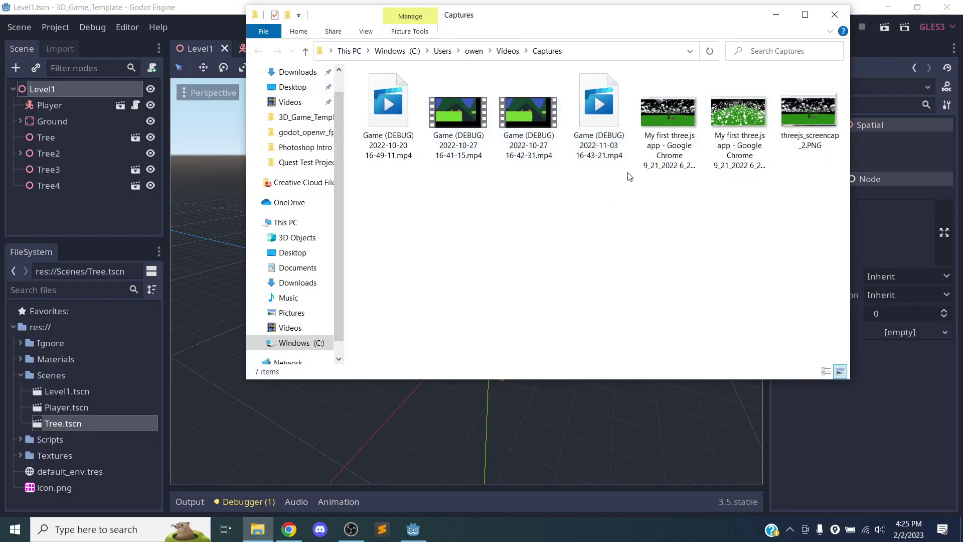
drag(821, 193, 401, 146)
right_click(401, 146)
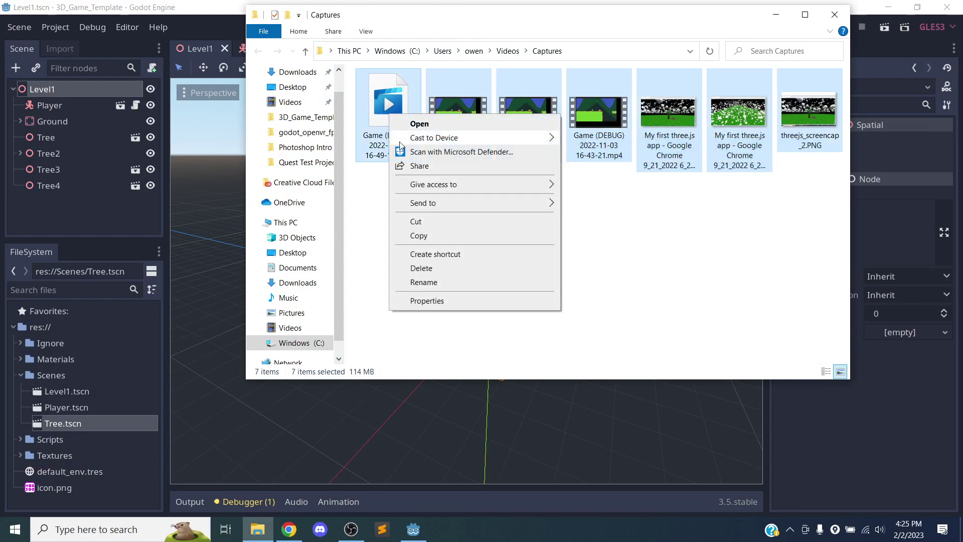
click(424, 268)
drag(559, 30, 606, 48)
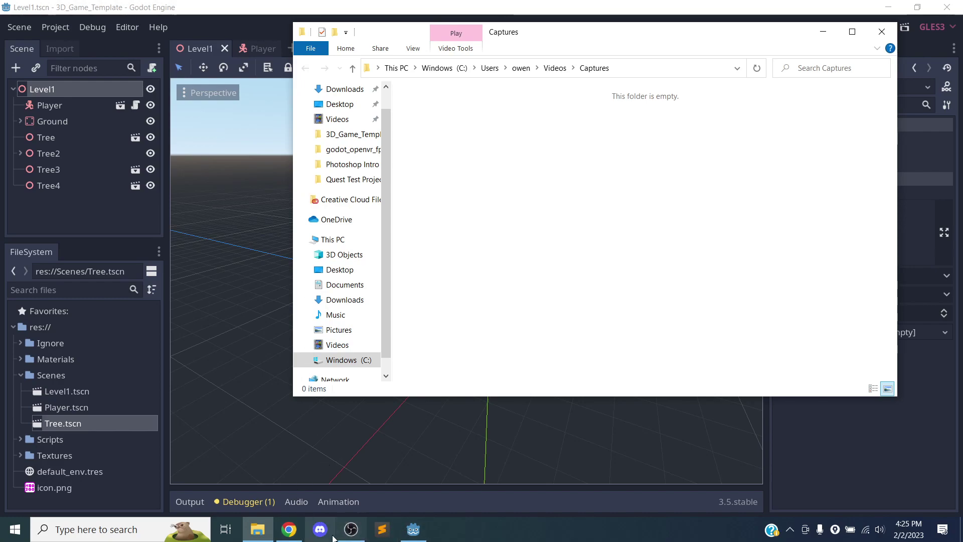
click(411, 528)
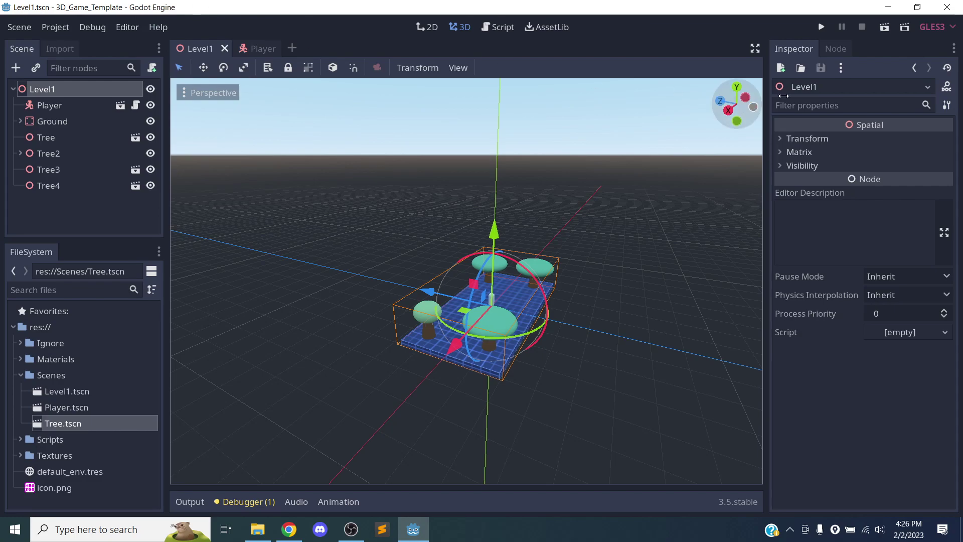
Hide the side docks and orbit the 3D view down to a low angle over the platform.
click(755, 48)
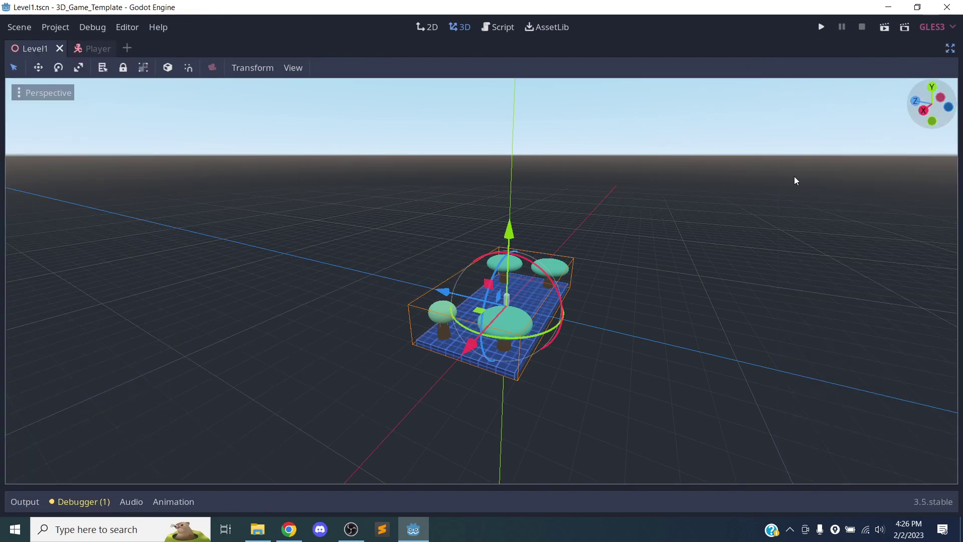
drag(760, 202, 675, 258)
click(652, 264)
scroll(645, 266, down, 2)
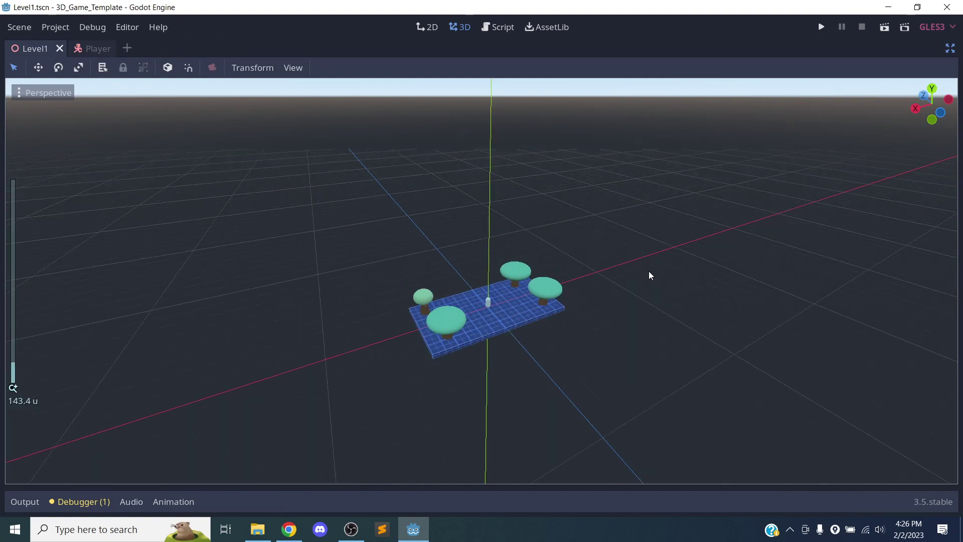
scroll(649, 274, down, 1)
scroll(661, 296, up, 5)
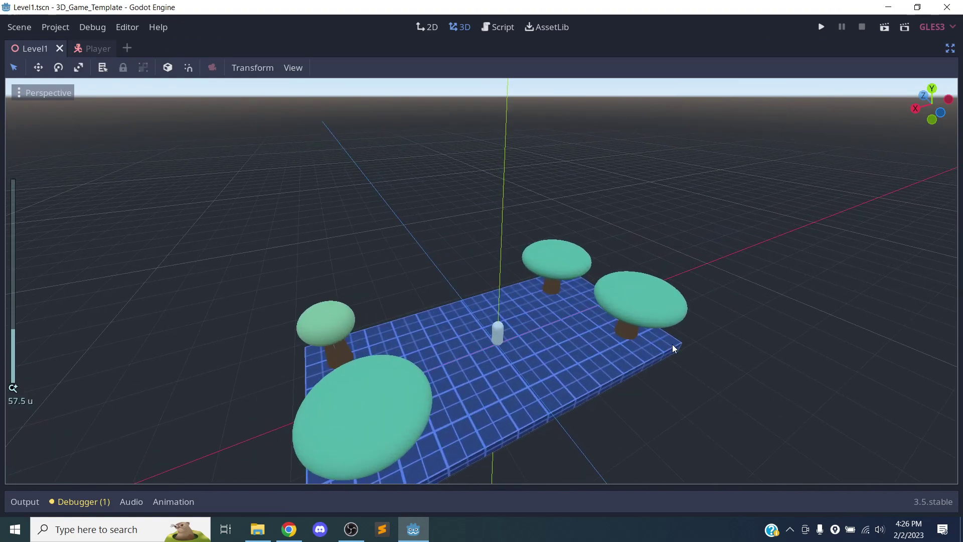
drag(685, 346, 451, 370)
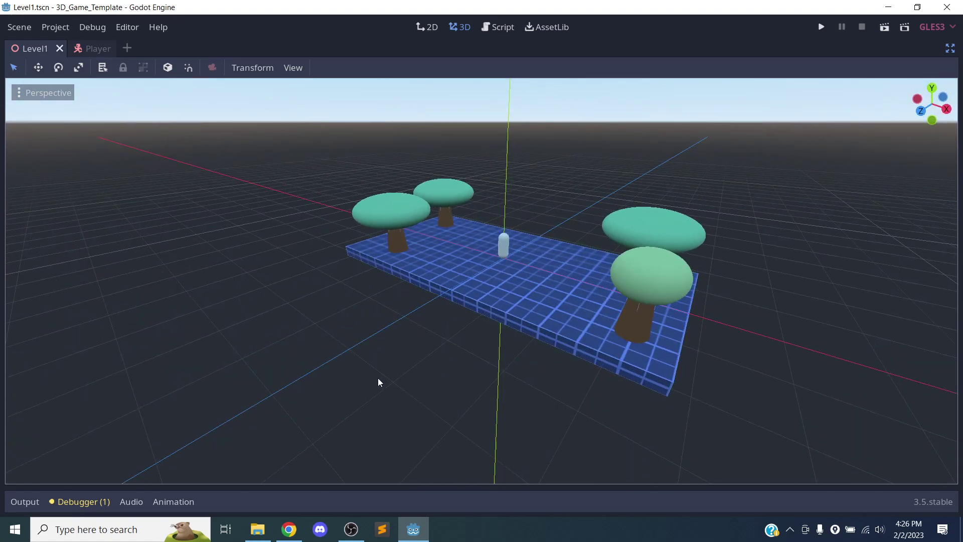
drag(378, 375, 343, 402)
scroll(357, 391, down, 2)
scroll(360, 386, up, 5)
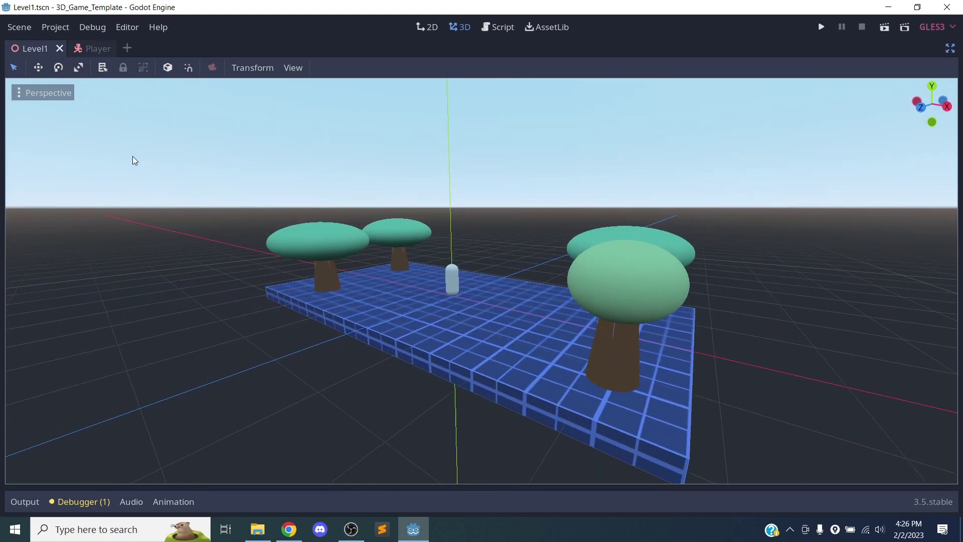
View the new 290.0 KB Level1 screenshot in the Game Bar Gallery.
key(super+g)
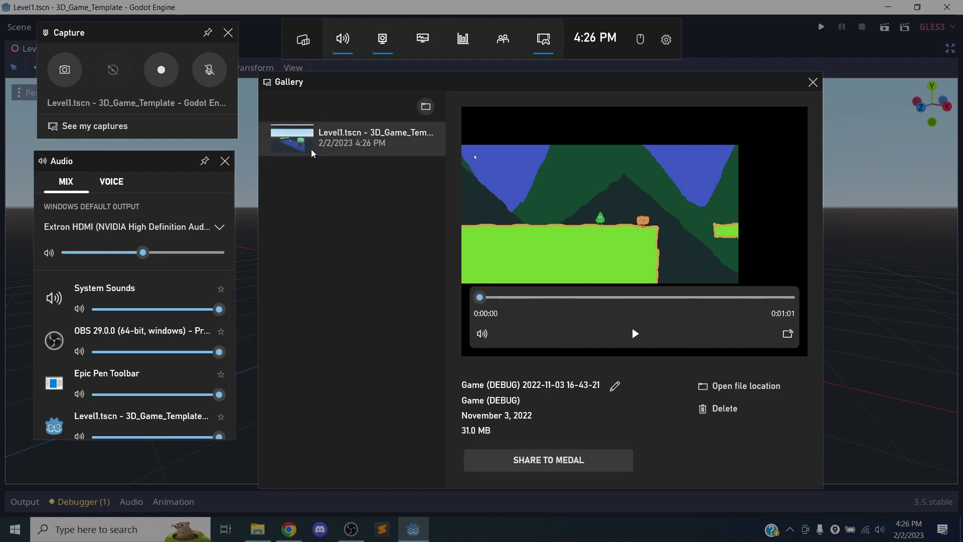
click(311, 149)
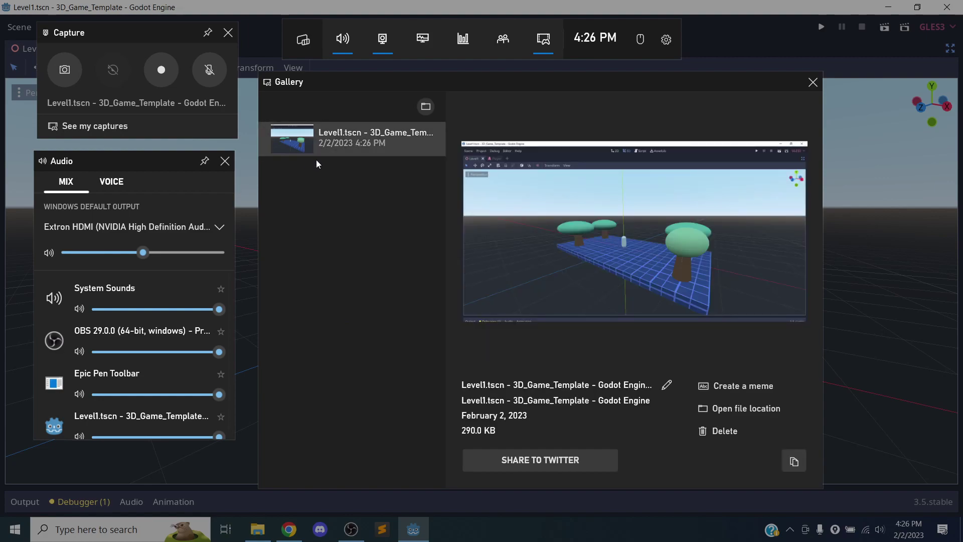
Orbit the viewport toward a top-down view, trying the right, bottom and rear axis views.
key(super+g)
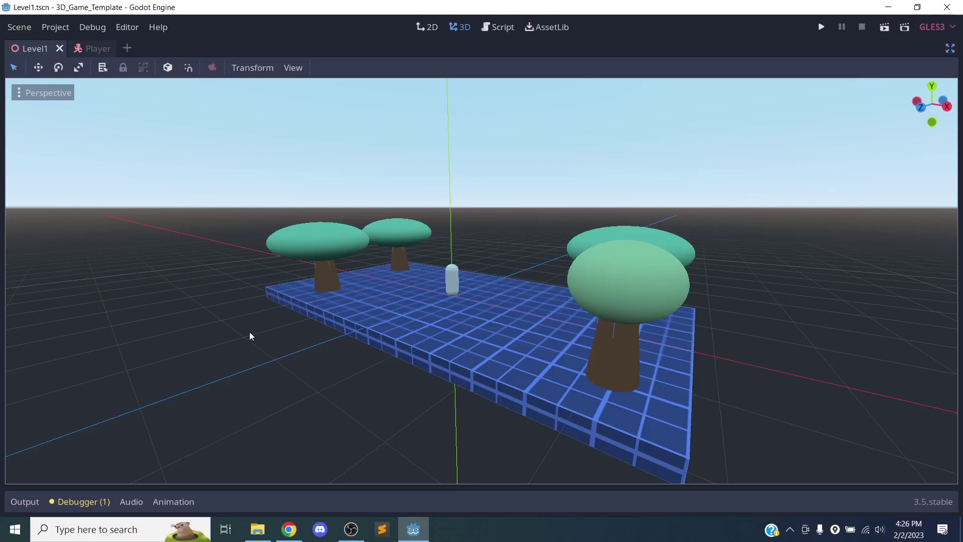
drag(251, 336, 448, 330)
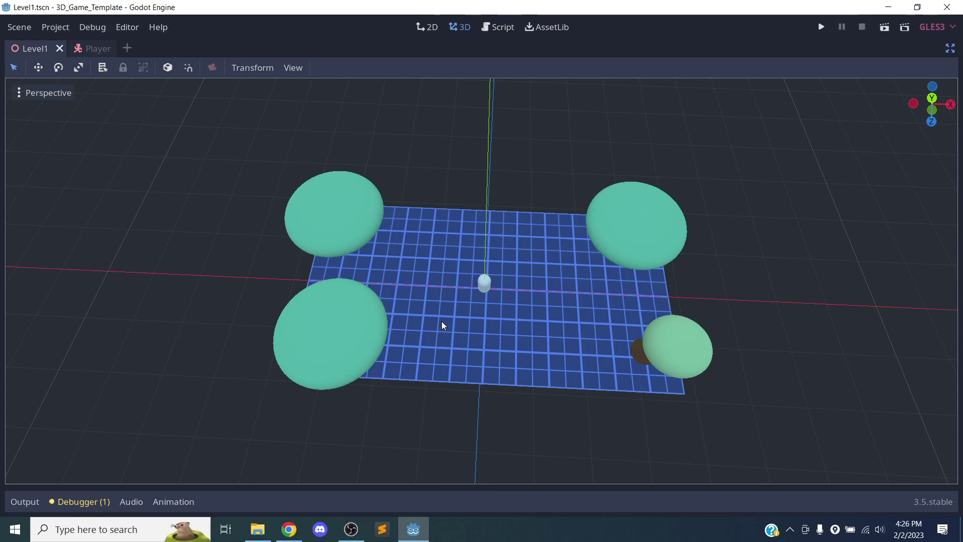
drag(443, 325, 512, 356)
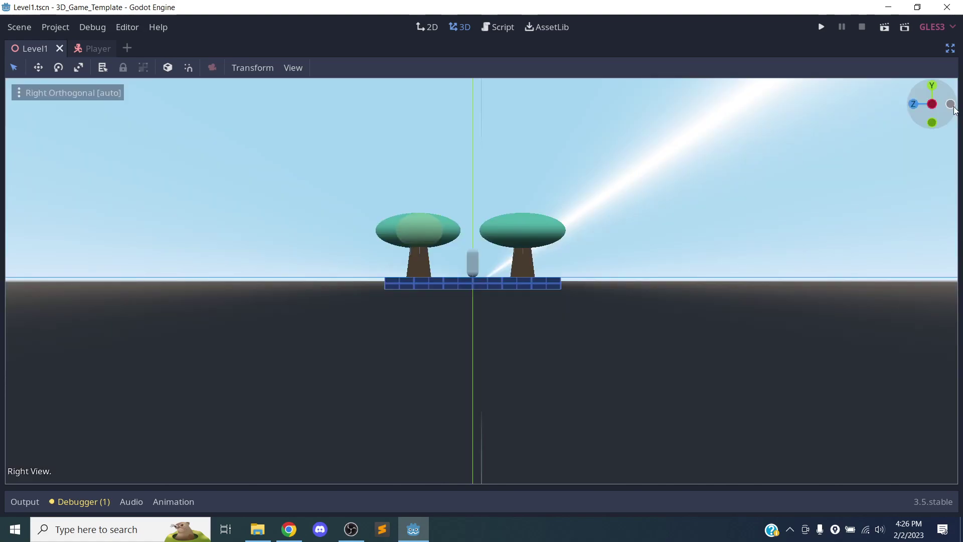
click(949, 105)
key(KP_5)
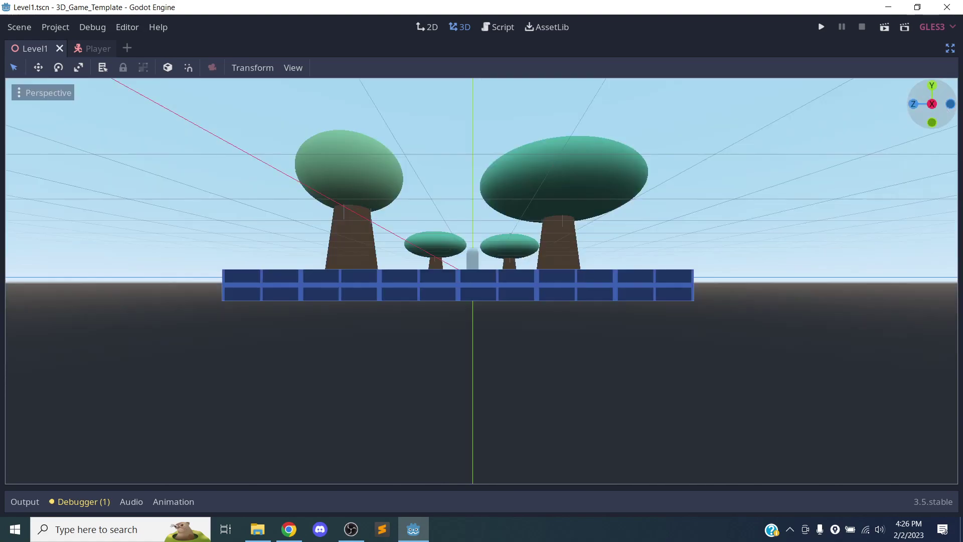
click(932, 122)
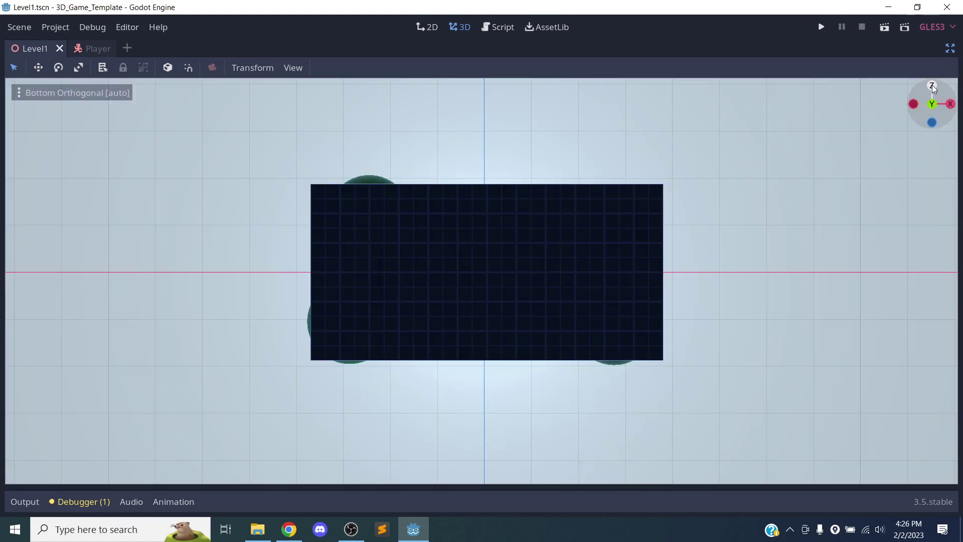
click(933, 86)
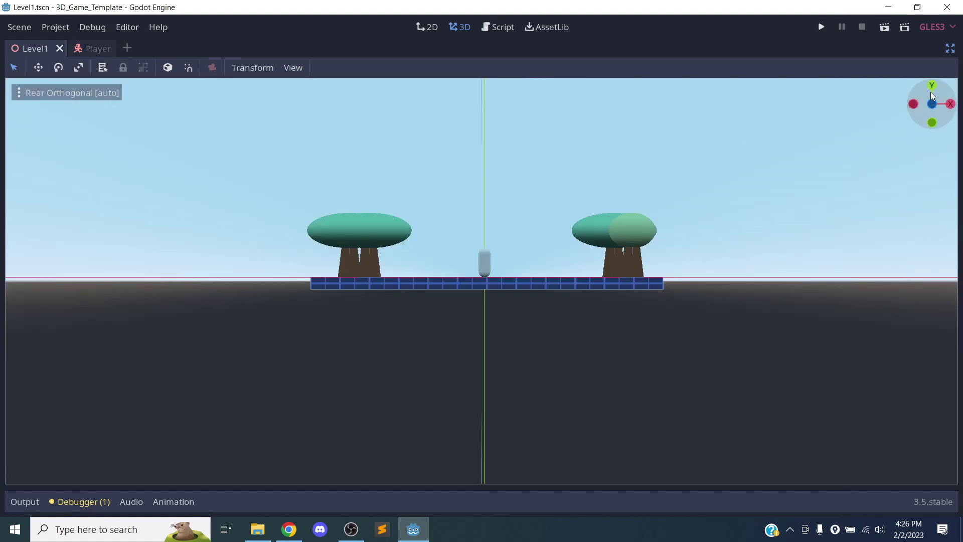
Snap to the top orthogonal view, zoom in close, and capture it with Game Bar.
click(932, 91)
scroll(607, 255, down, 5)
scroll(599, 264, up, 8)
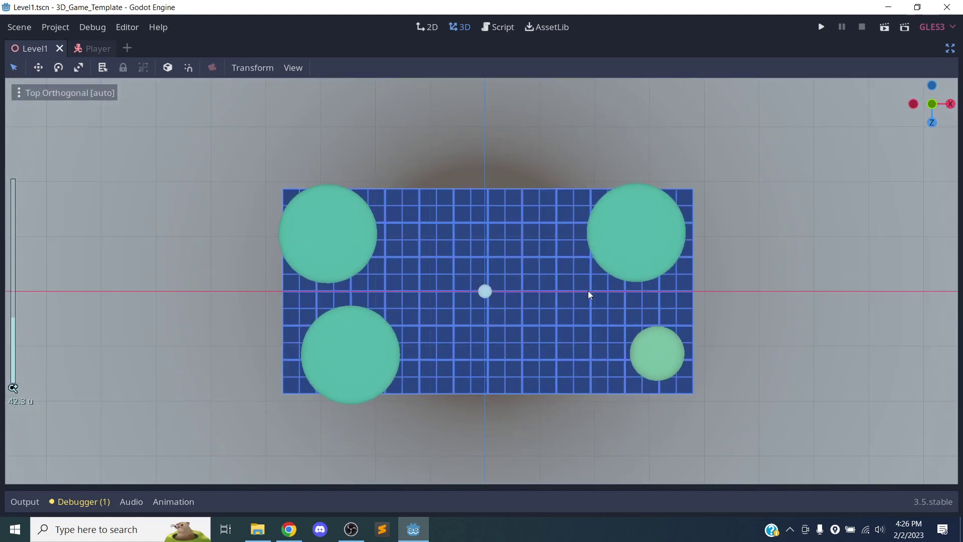
scroll(588, 290, up, 4)
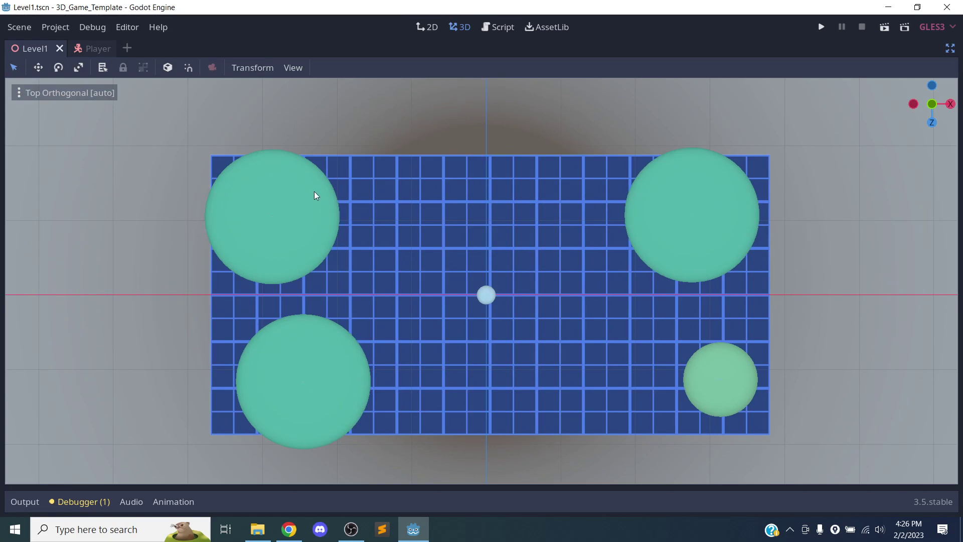
key(super+g)
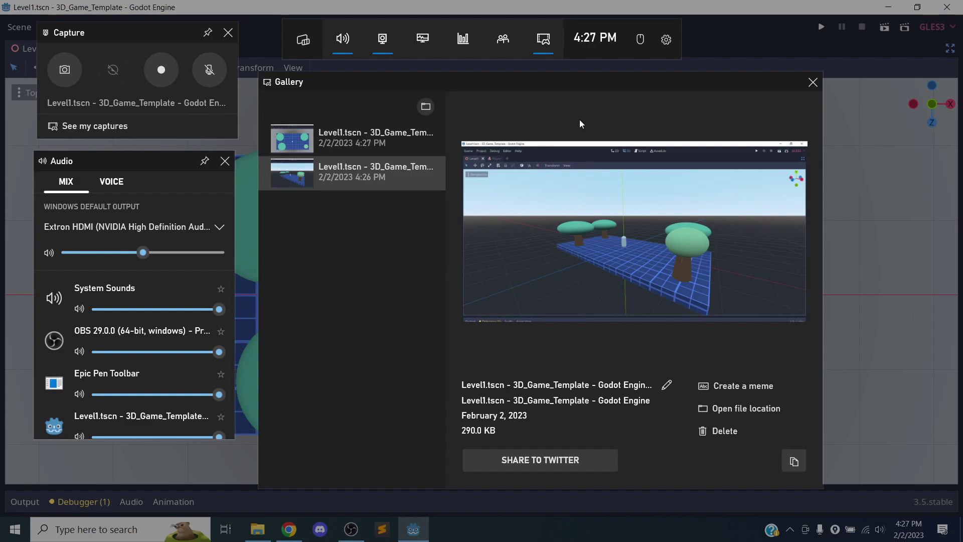
click(857, 147)
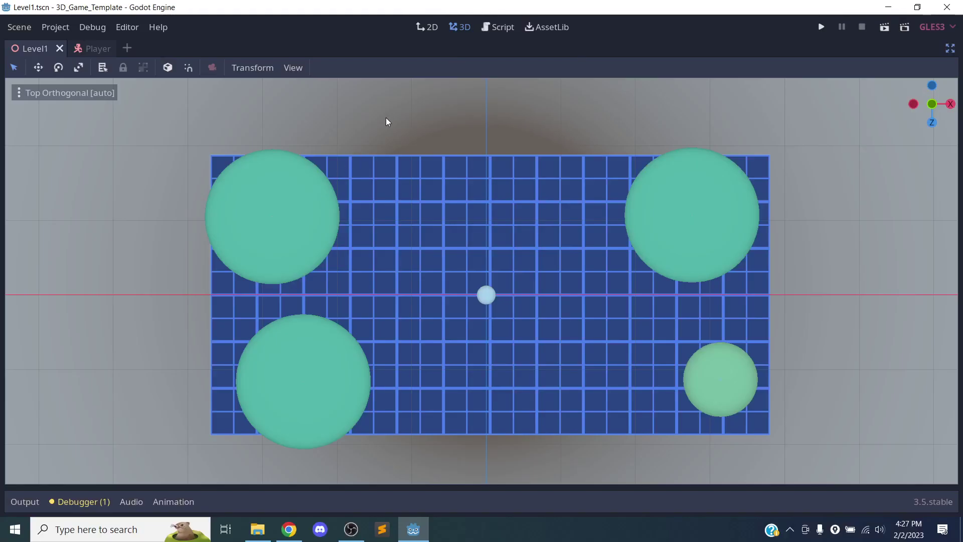
Restore the side docks and test-run the current scene, then exit the game.
click(948, 49)
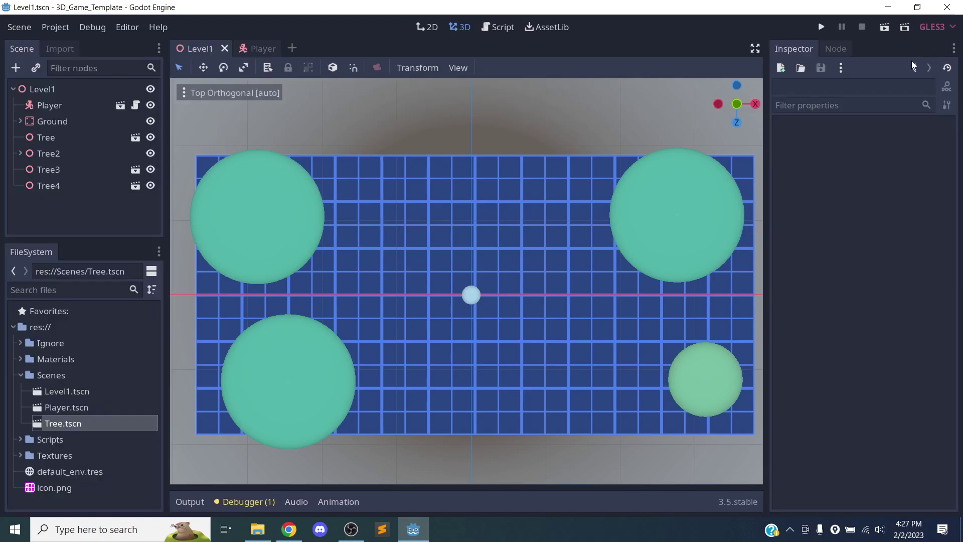
click(886, 28)
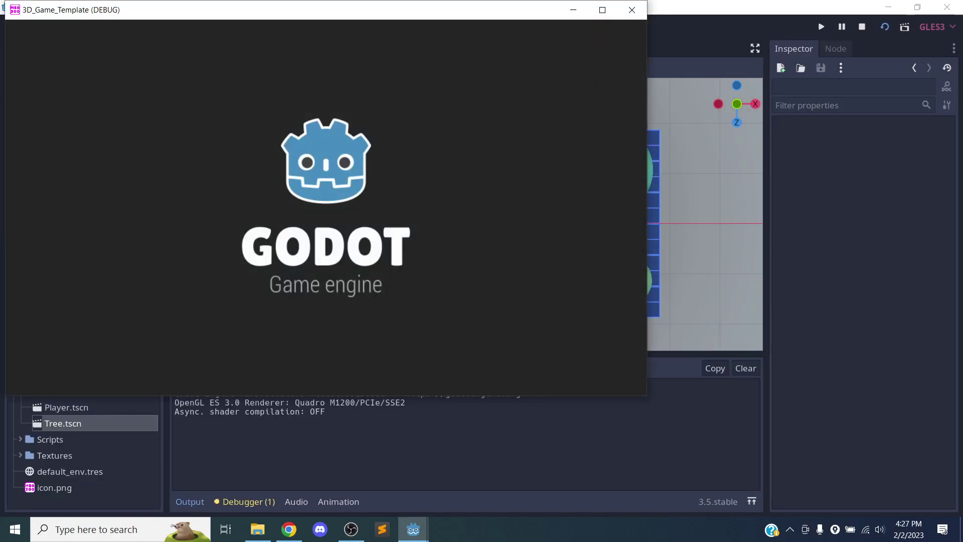
key(Escape)
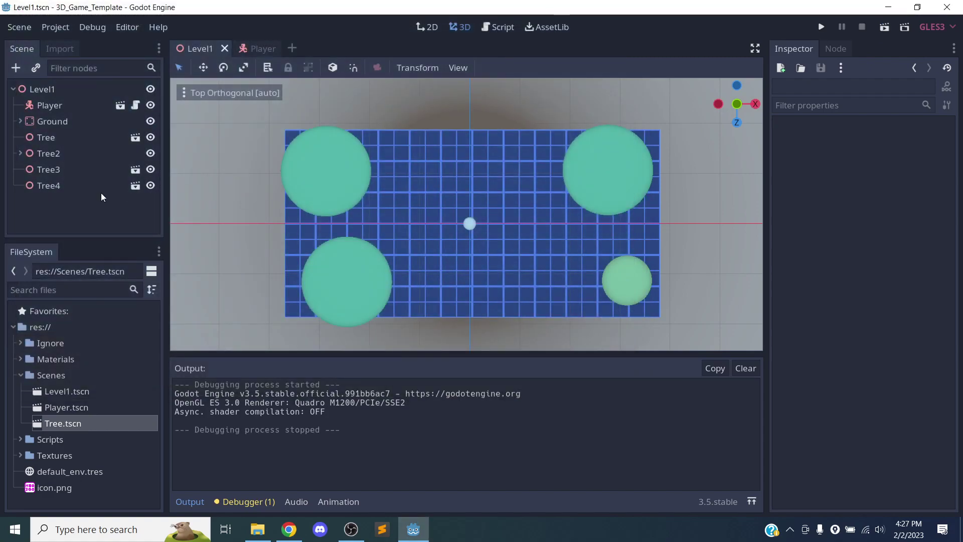
In Project Settings > Display > Window, enable Fullscreen, disable Resizable, then run the scene.
click(29, 27)
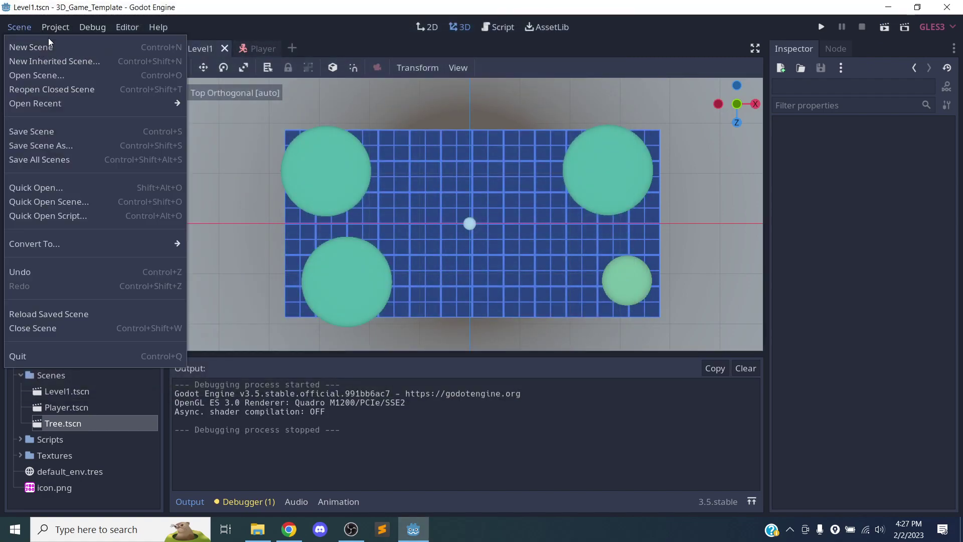
mouse_move(55, 28)
click(59, 45)
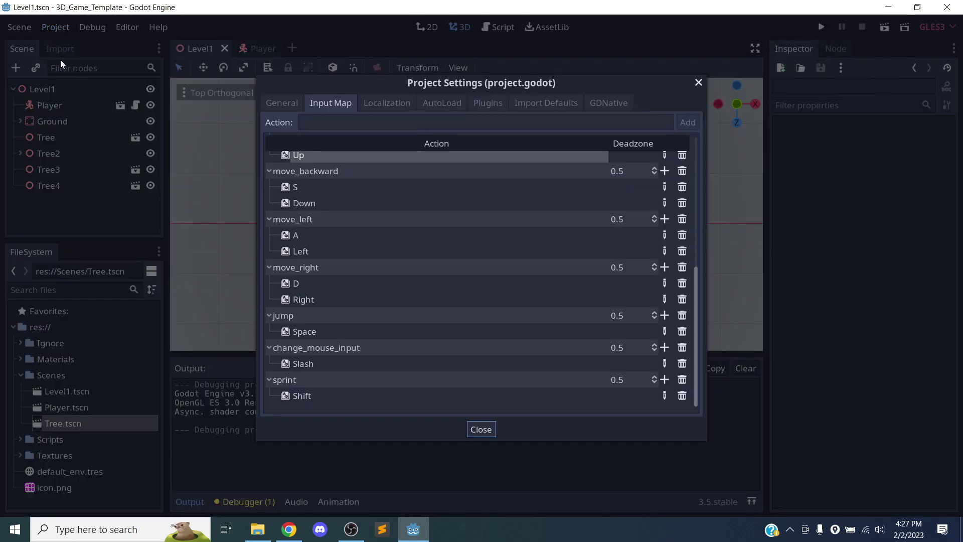
click(283, 103)
click(308, 223)
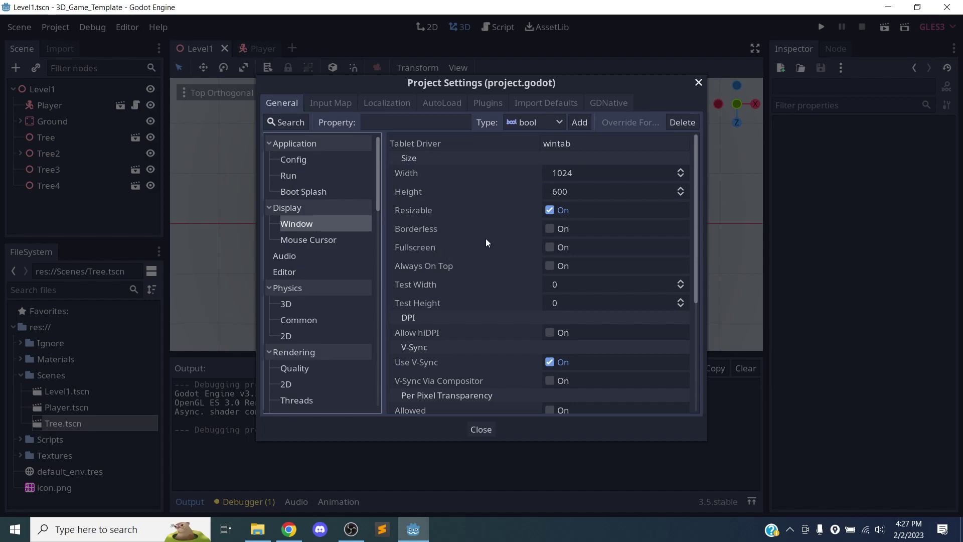
click(548, 247)
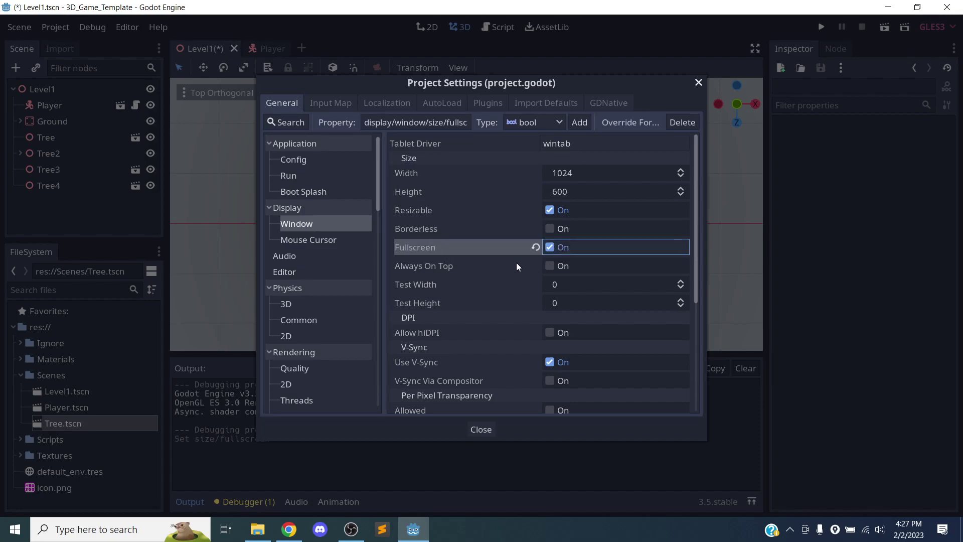
click(549, 210)
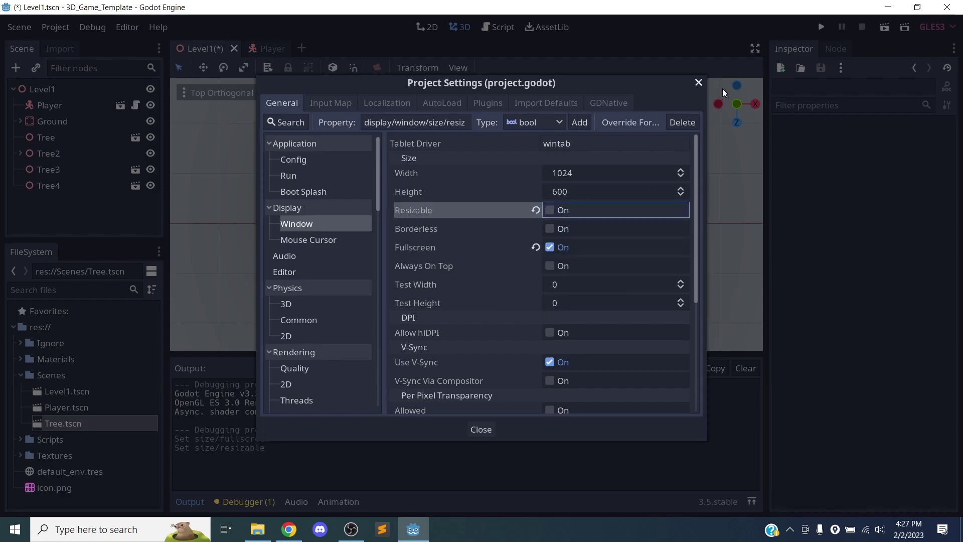
click(699, 82)
click(883, 27)
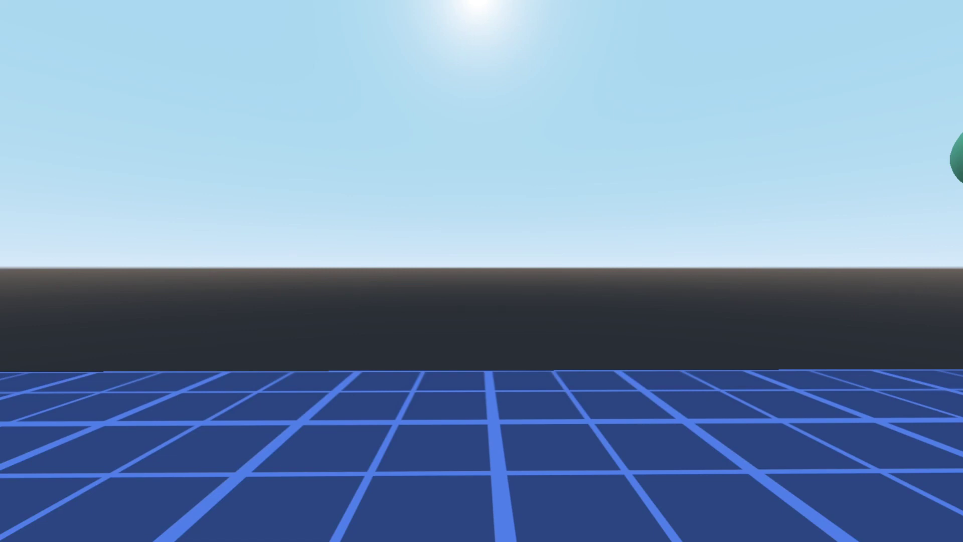
Start a Game Bar video recording of the full-screen Level1 game.
key(Escape)
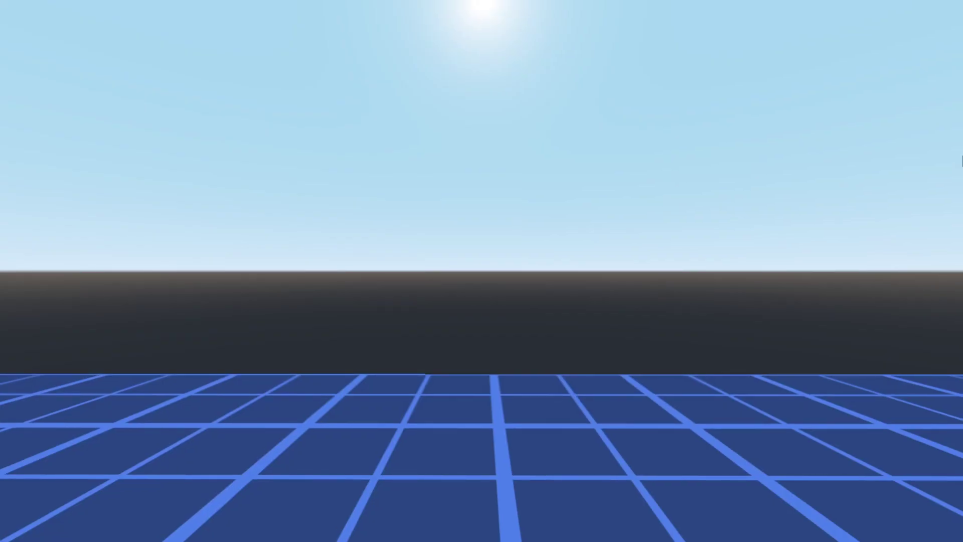
key(super+g)
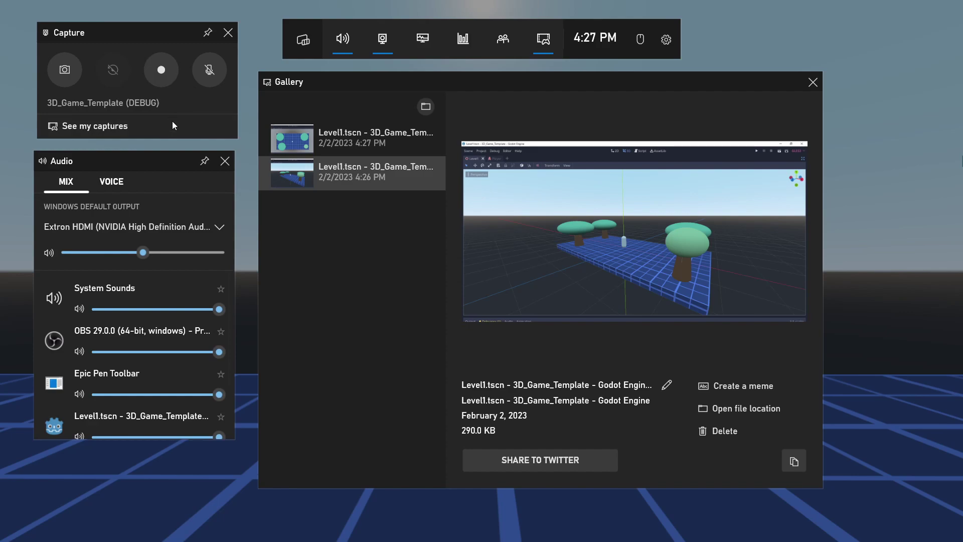
click(164, 83)
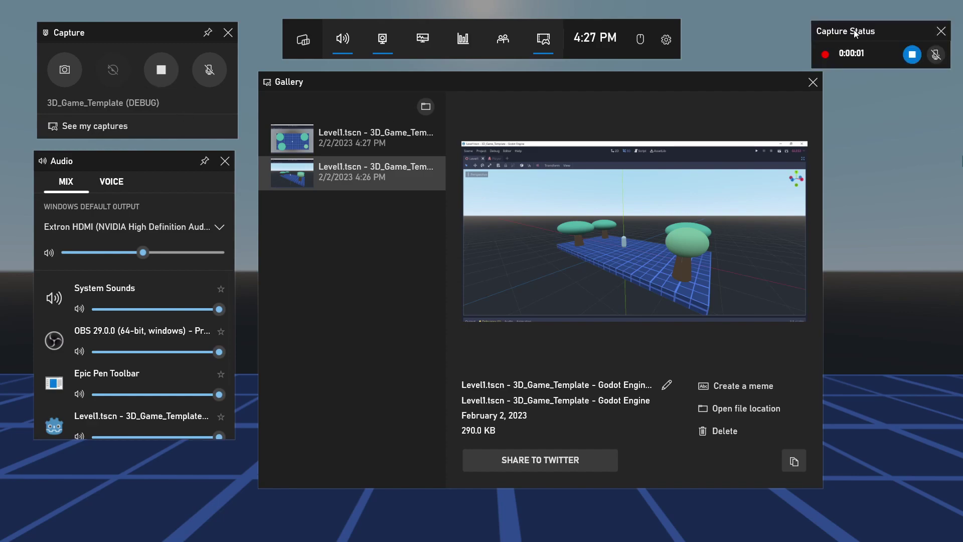
Walk forward past the trees in the Level1 game while recording, then quit with Esc.
click(702, 45)
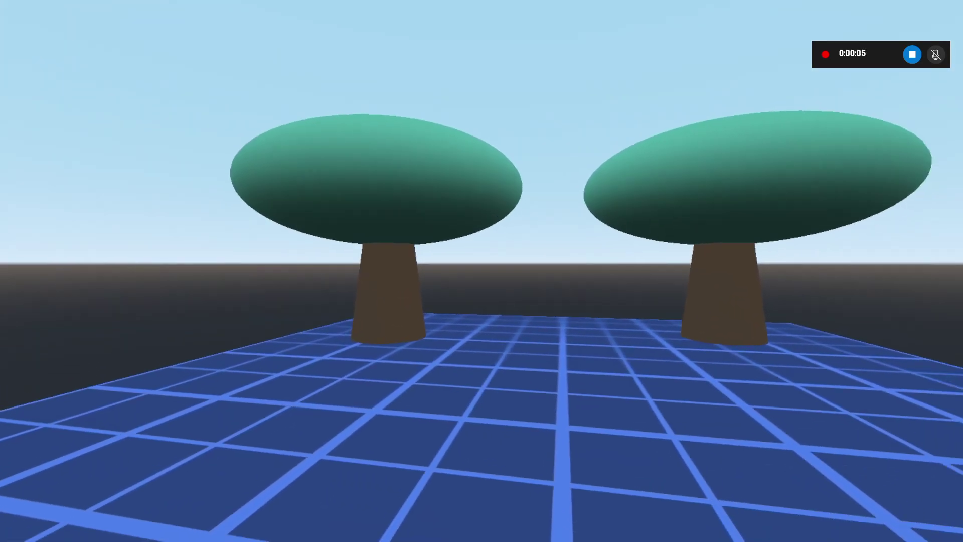
key(w)
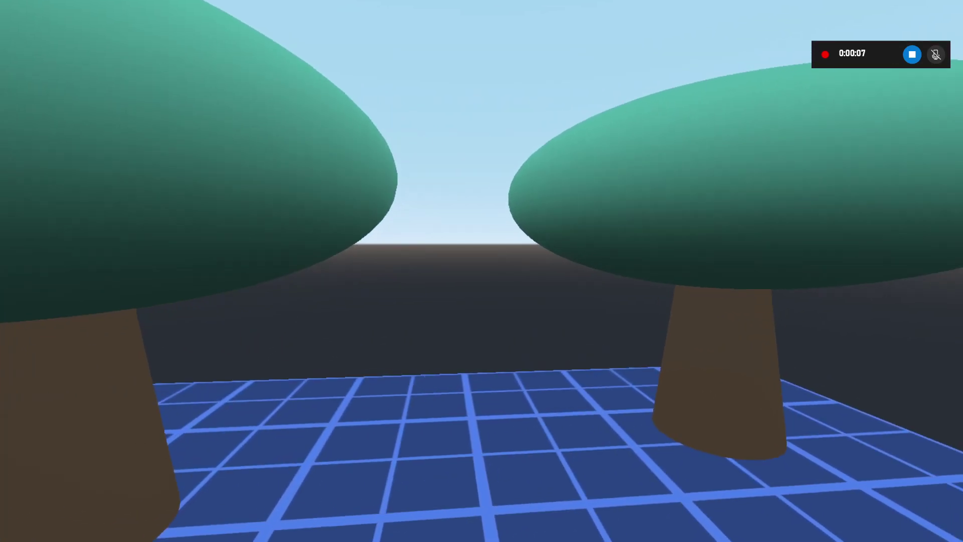
key(w)
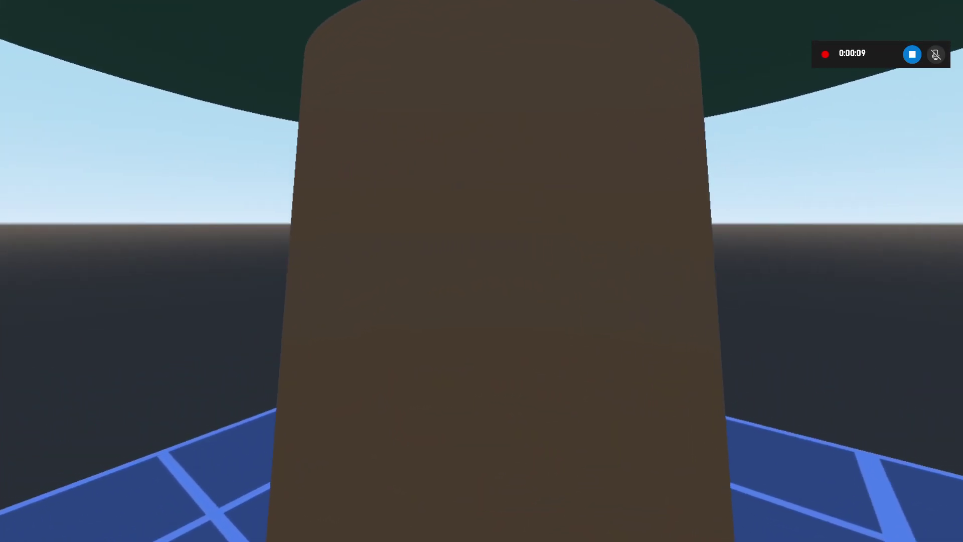
key(w)
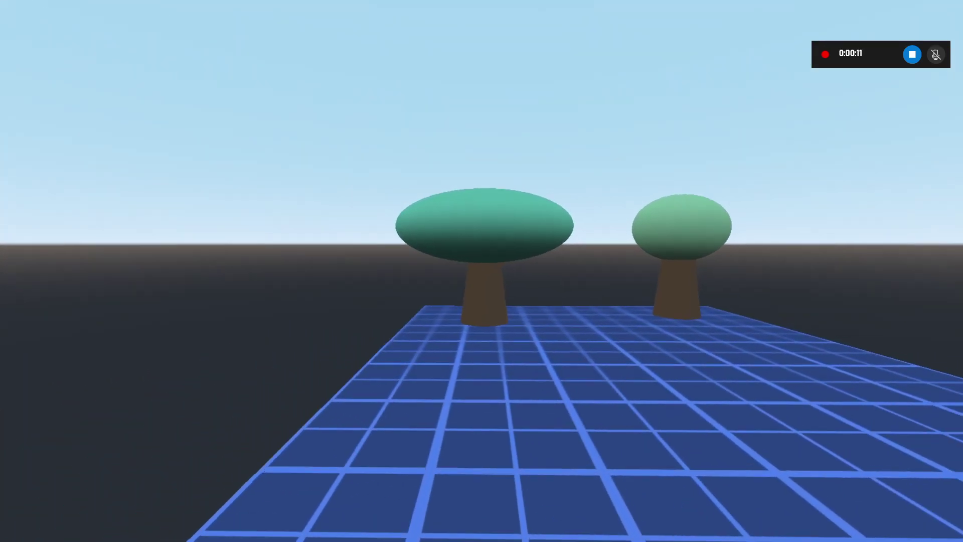
key(w)
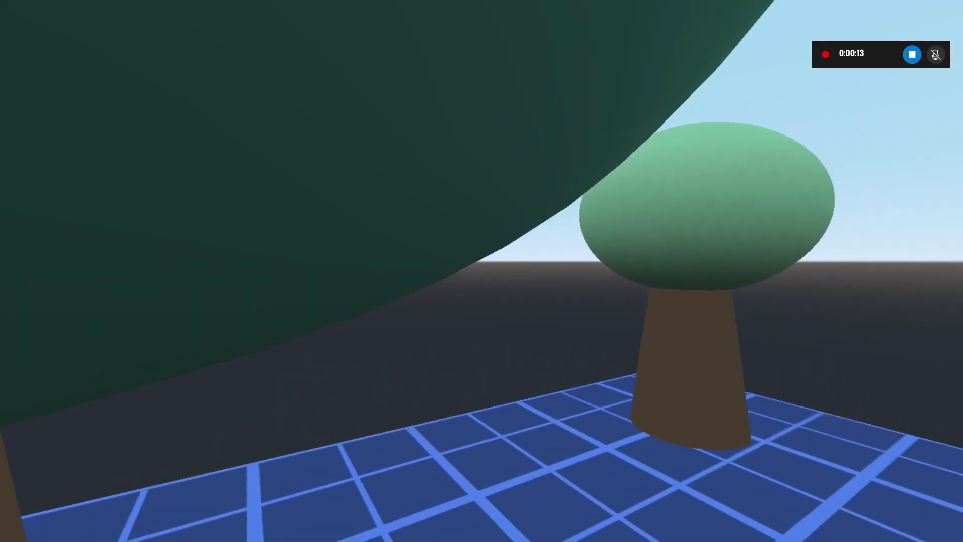
key(w)
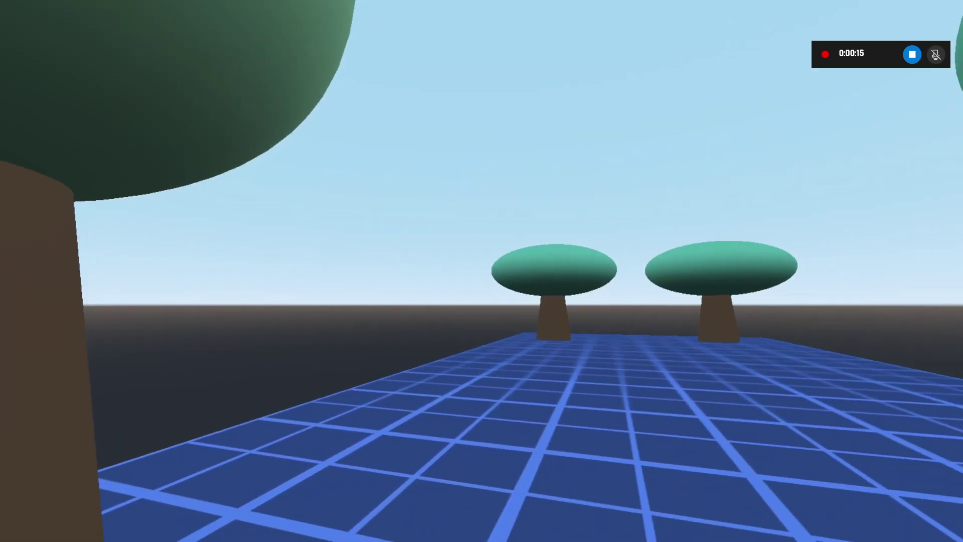
key(w)
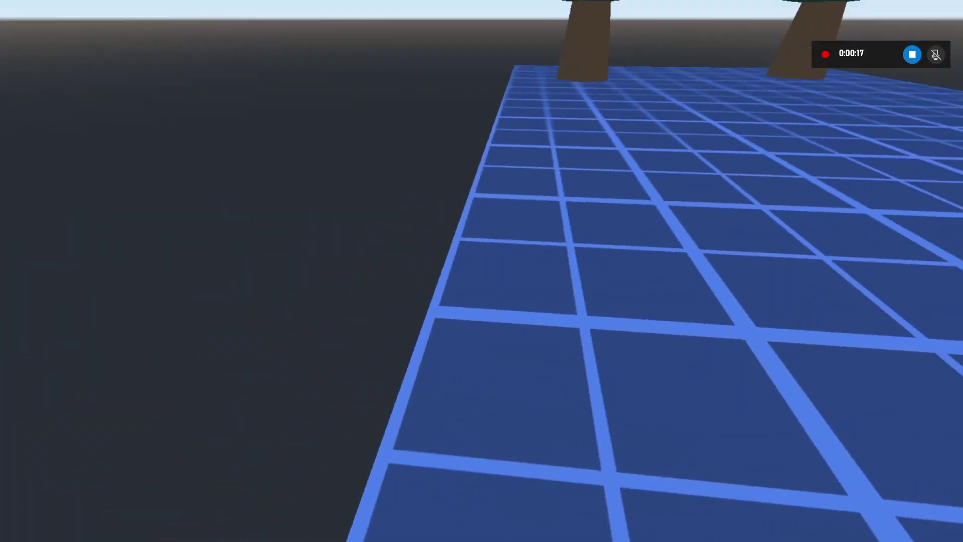
key(w)
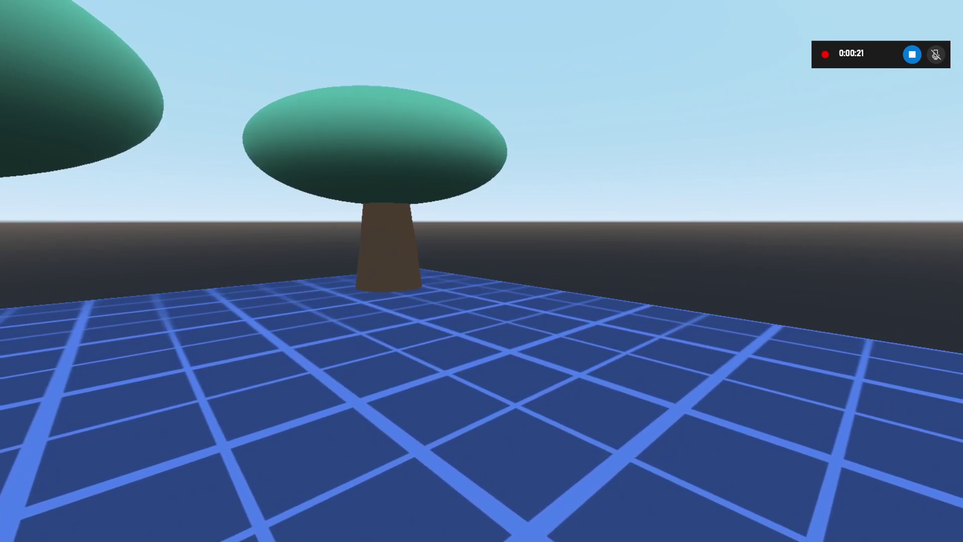
key(Escape)
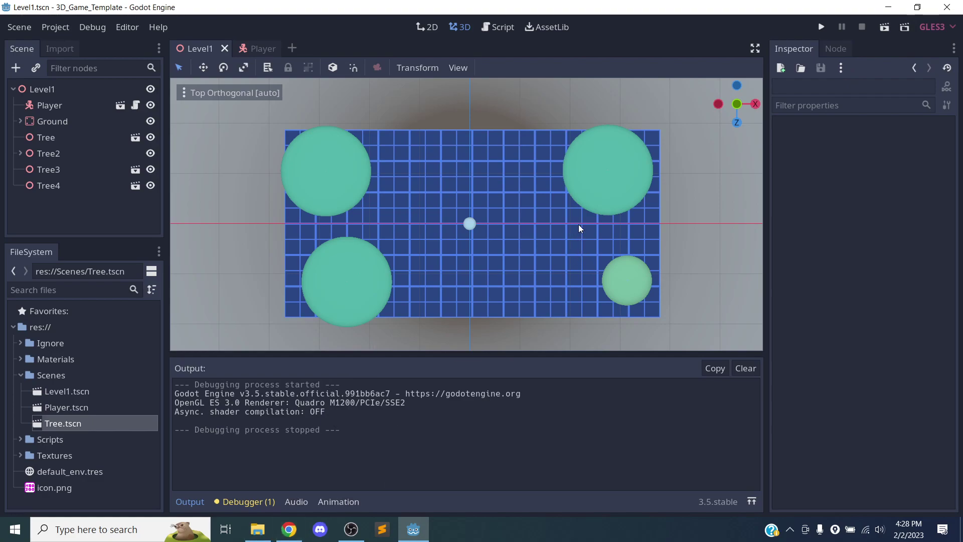
Play the recorded gameplay mp4 from the Captures folder, then close the player.
click(888, 7)
click(435, 151)
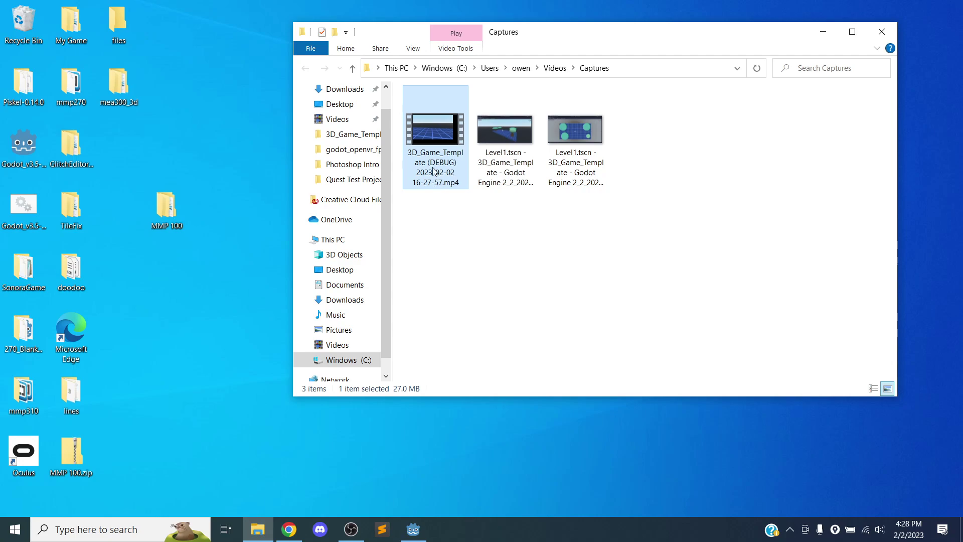
double_click(444, 142)
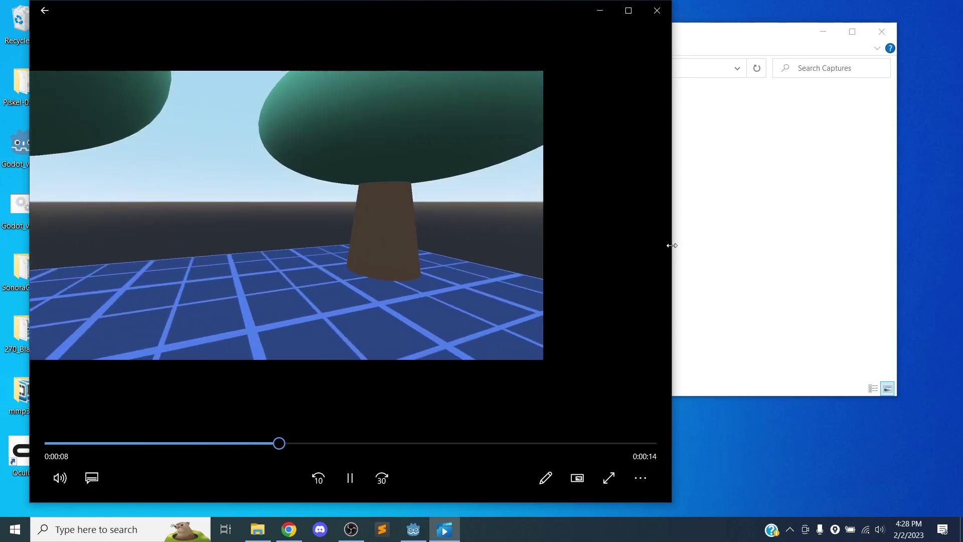
drag(671, 244, 537, 278)
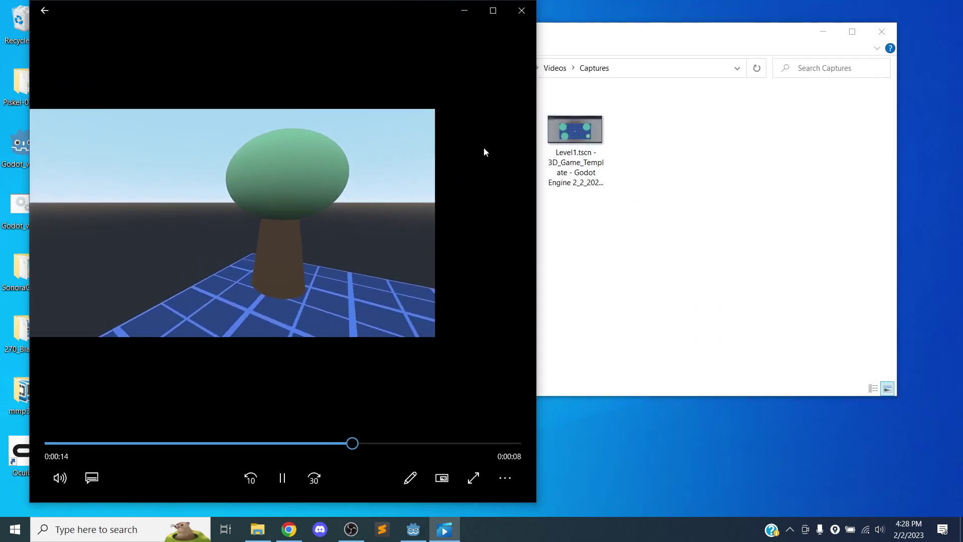
click(521, 10)
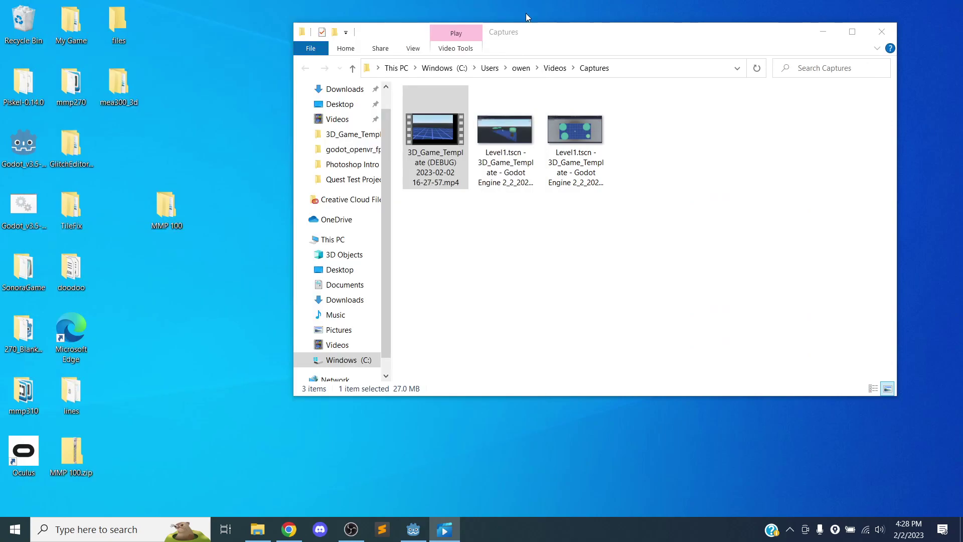
Preview both Level1 screenshots in the image viewer, then close it.
double_click(504, 127)
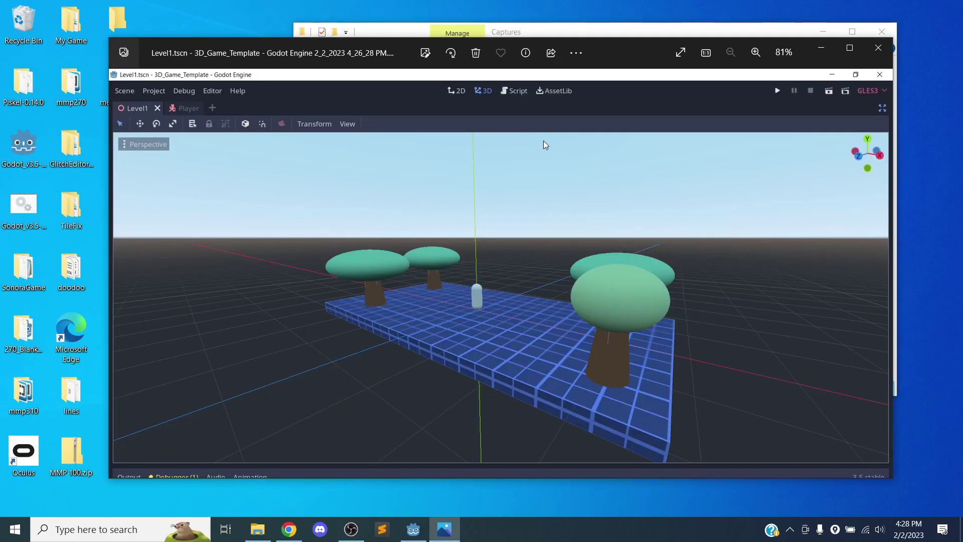
click(883, 272)
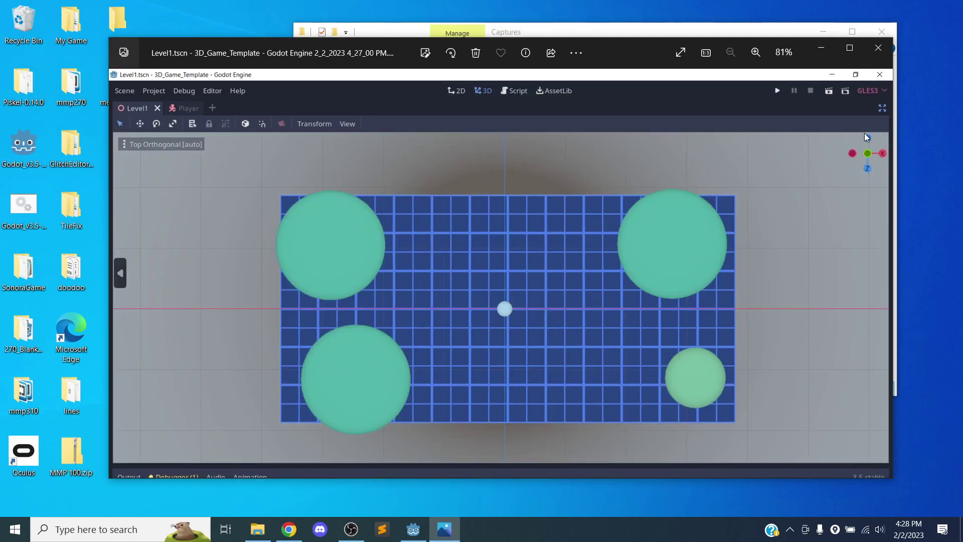
click(878, 48)
drag(650, 43, 630, 45)
Bring Chrome forward and scroll through the MEA 300 Documentation page, ending at the top.
click(288, 530)
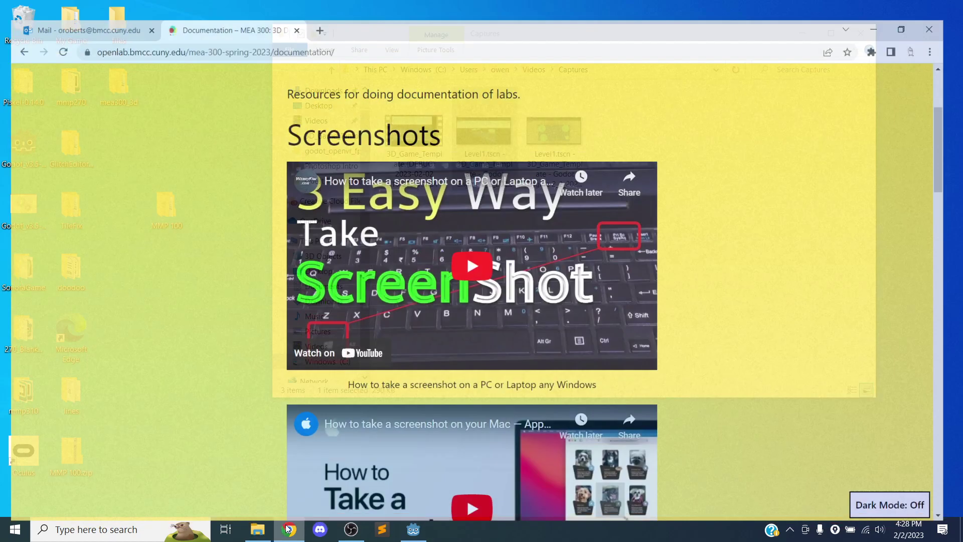
scroll(466, 136, down, 9)
scroll(465, 161, up, 12)
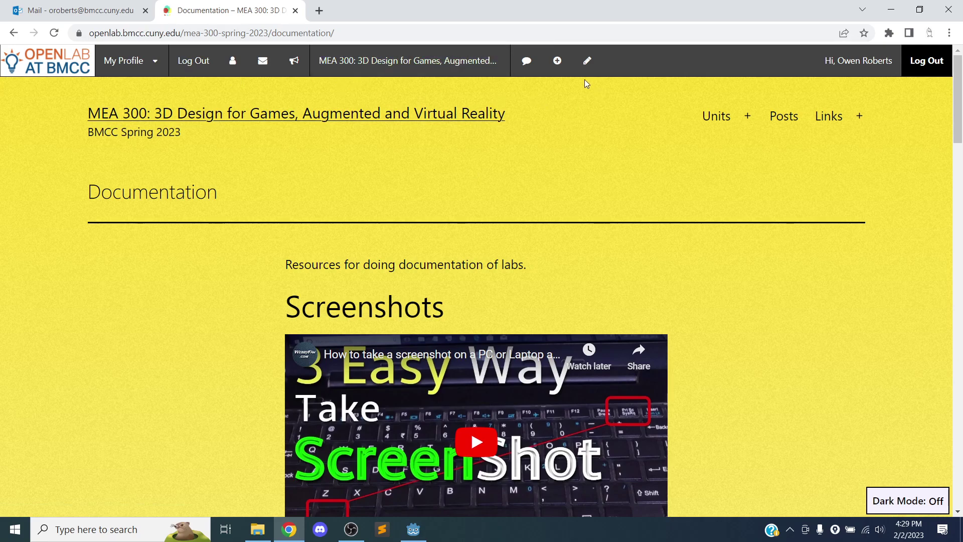
mouse_move(709, 117)
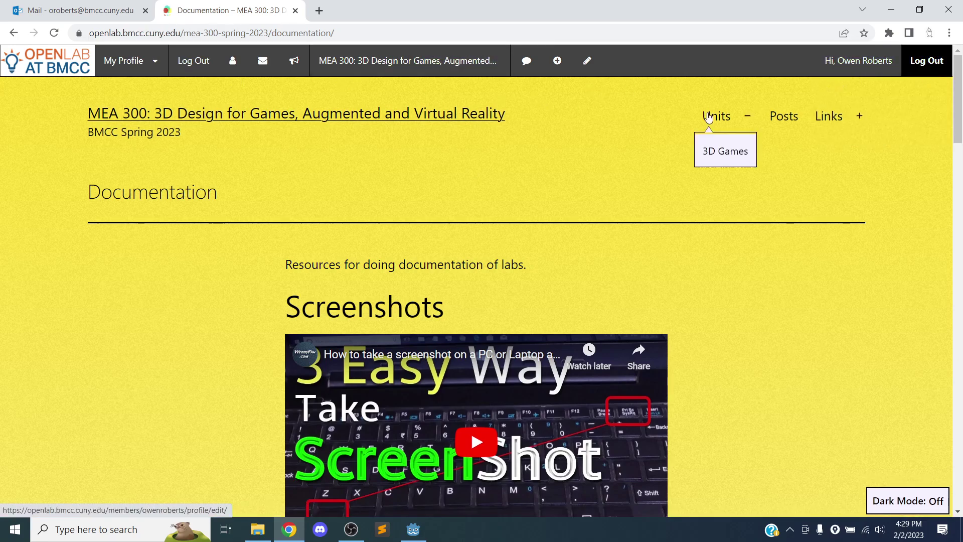
scroll(579, 146, down, 15)
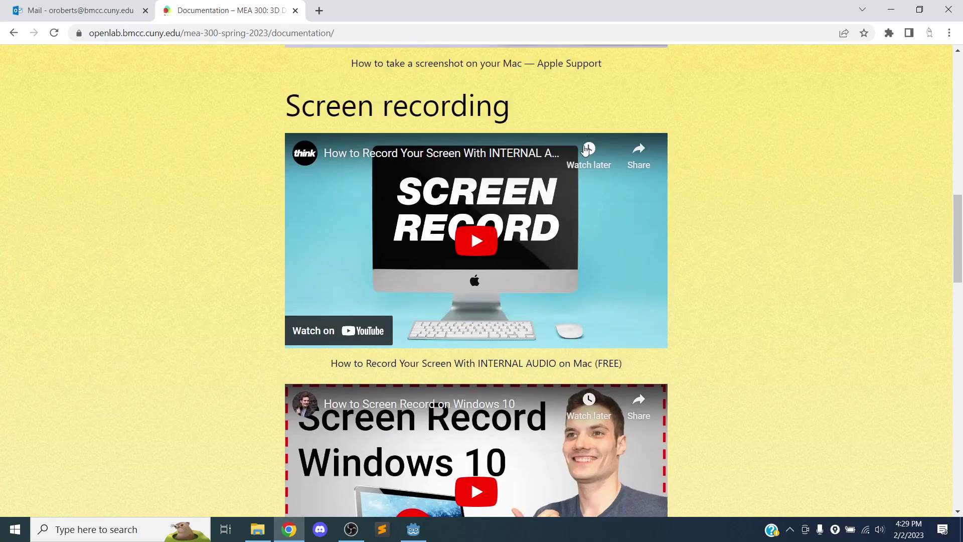
scroll(586, 149, down, 20)
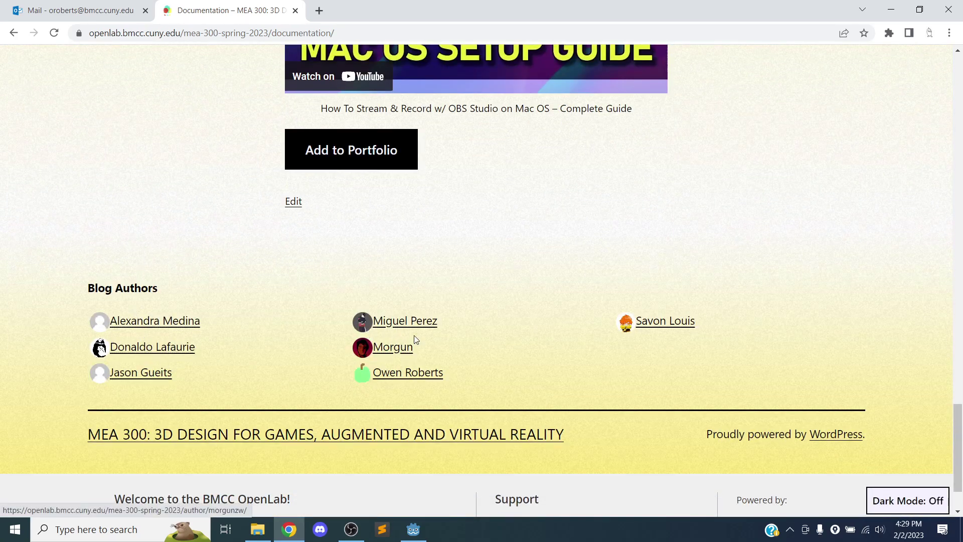
scroll(763, 305, up, 7)
scroll(760, 294, down, 4)
scroll(761, 293, up, 18)
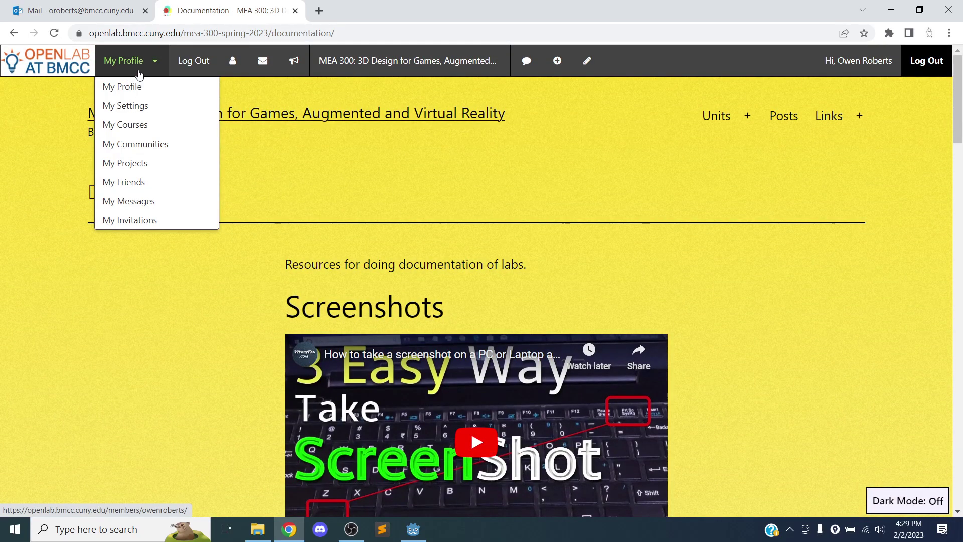
Load the OpenLab home page in a new browser tab.
mouse_move(406, 70)
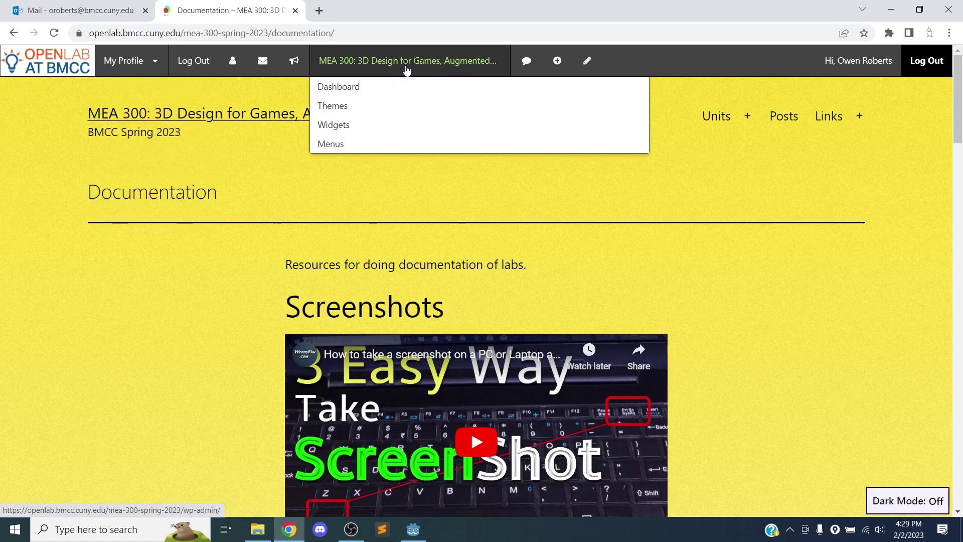
click(319, 10)
text(oepn)
key(BackSpace)
key(BackSpace)
key(BackSpace)
text(pen)
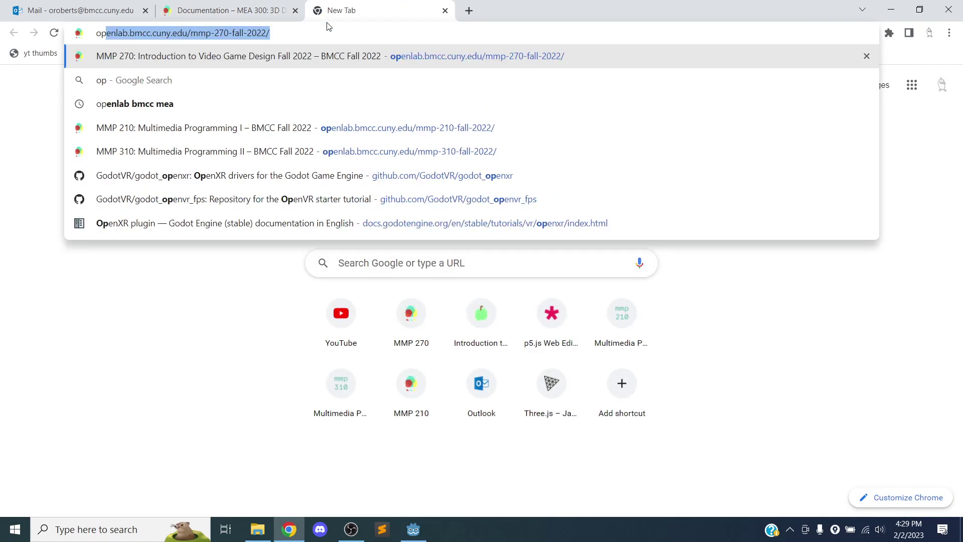
key(Right)
key(ctrl+shift+Left)
key(ctrl+shift+Left)
key(ctrl+shift+Left)
key(ctrl+shift+Left)
key(BackSpace)
key(Return)
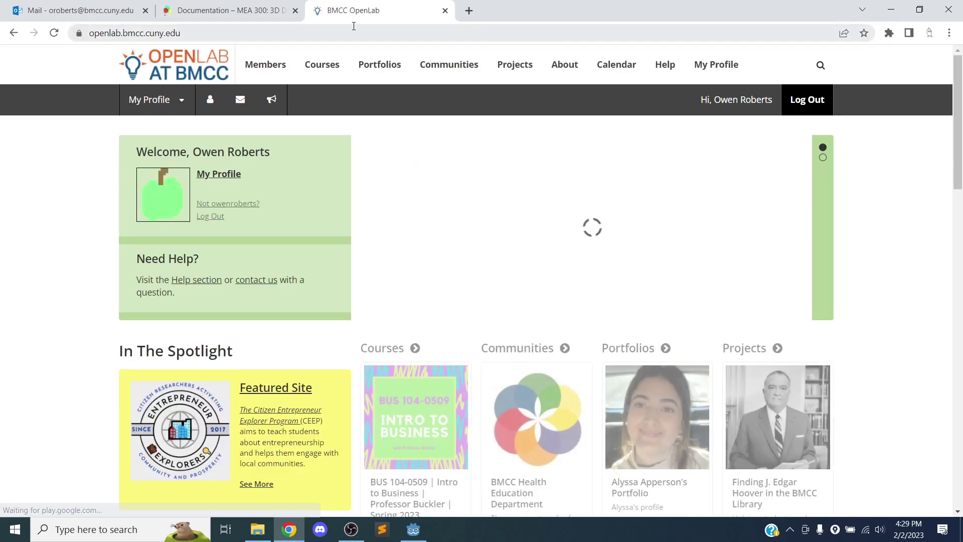
Browse the list of OpenLab Courses.
click(319, 68)
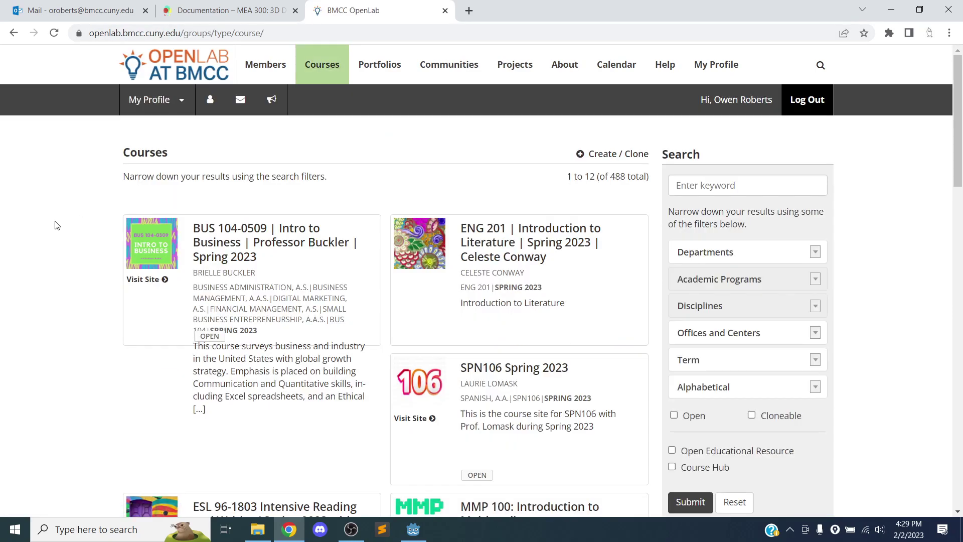
scroll(56, 225, down, 12)
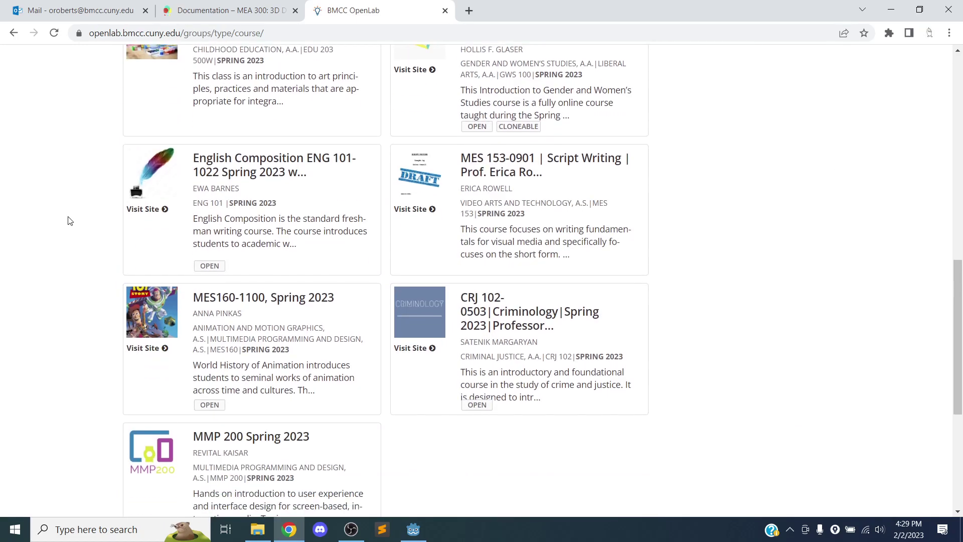
scroll(69, 221, down, 3)
scroll(71, 218, up, 10)
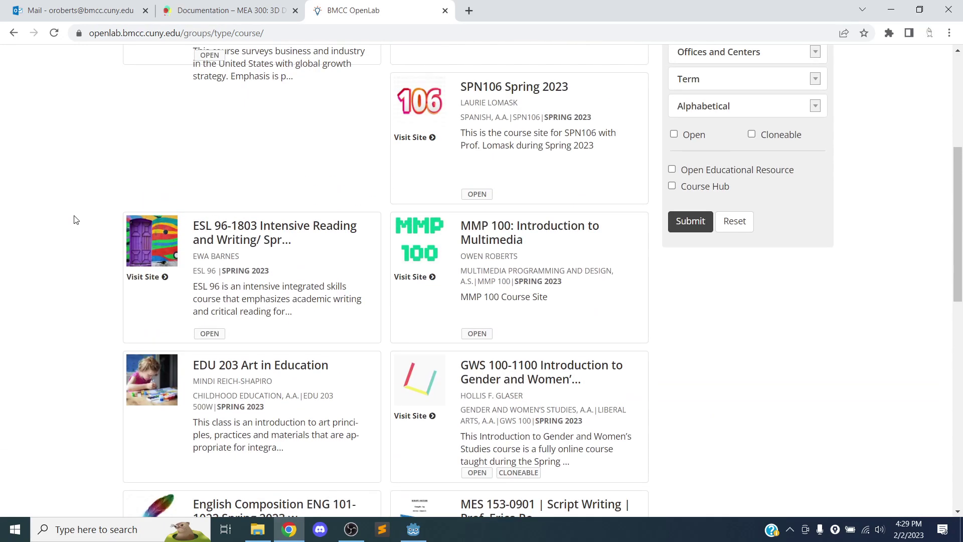
scroll(76, 220, up, 5)
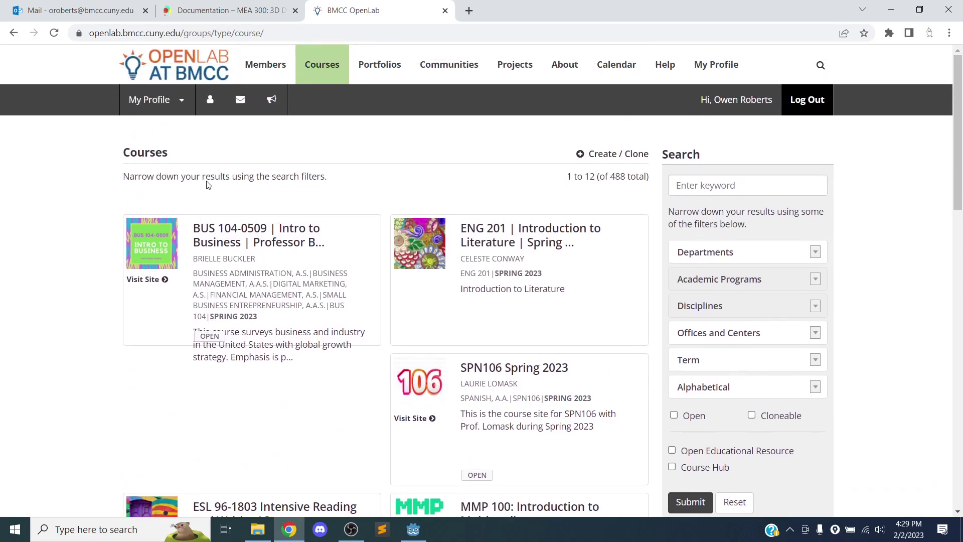
Open the MEA 300 group profile in a new tab by inserting groups/ into the course URL.
click(228, 11)
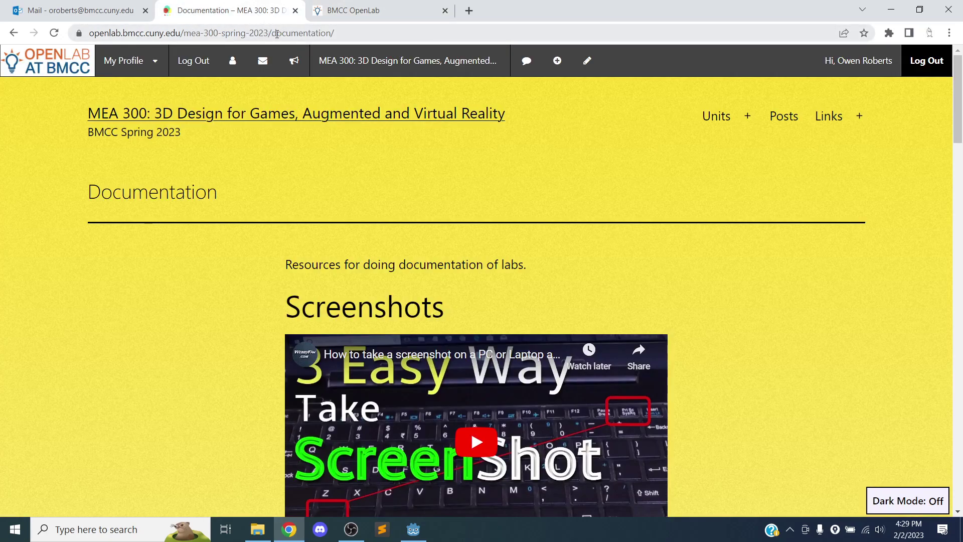
drag(275, 33, 97, 26)
key(ctrl+c)
key(ctrl+t)
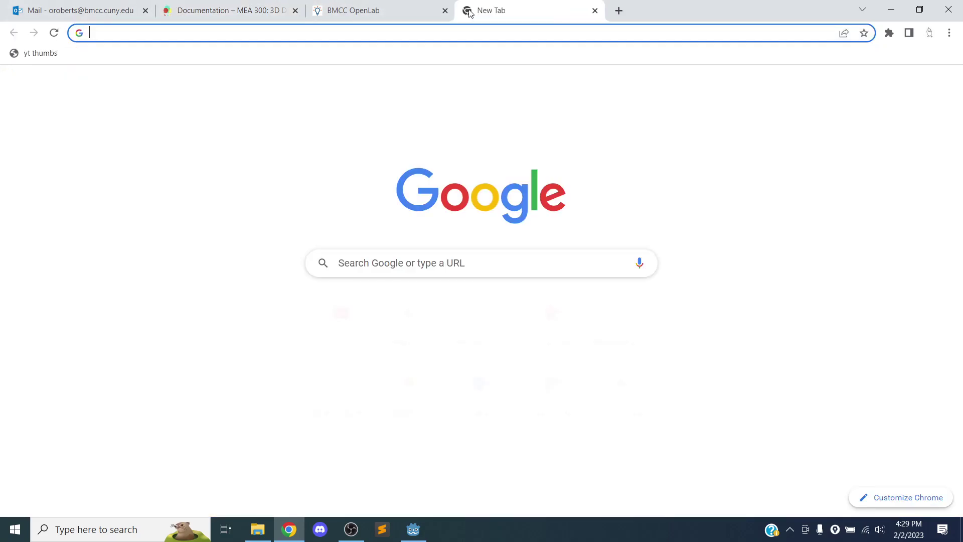
key(ctrl+v)
click(222, 34)
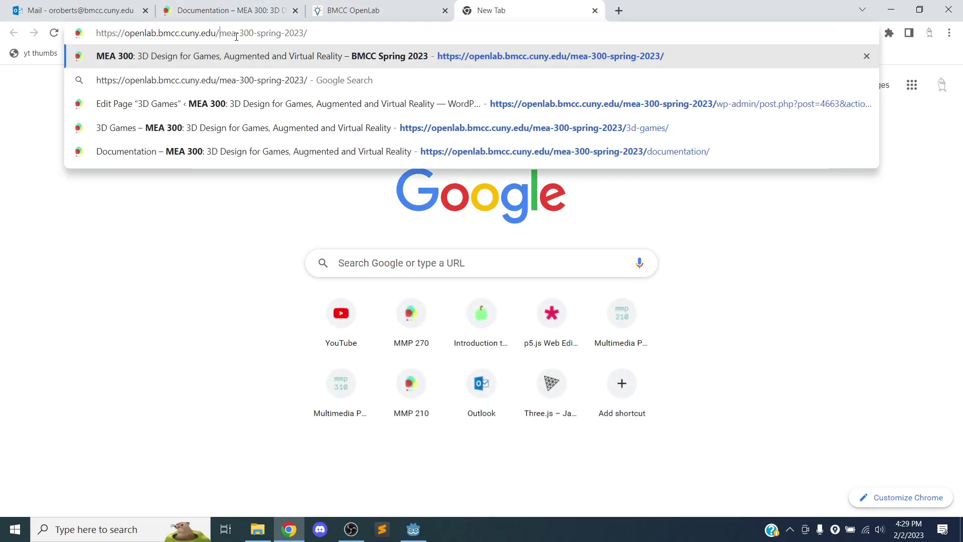
text(groups/)
key(Return)
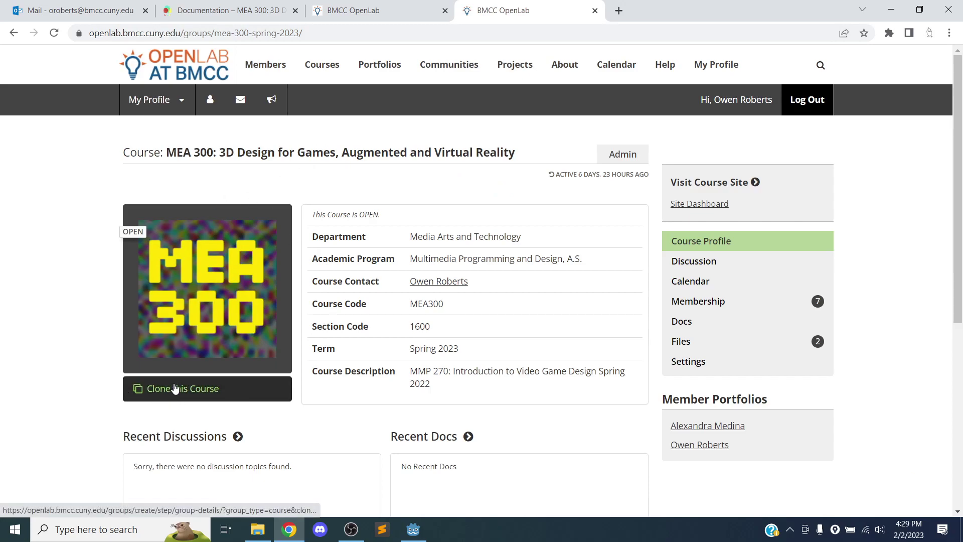
scroll(150, 341, down, 3)
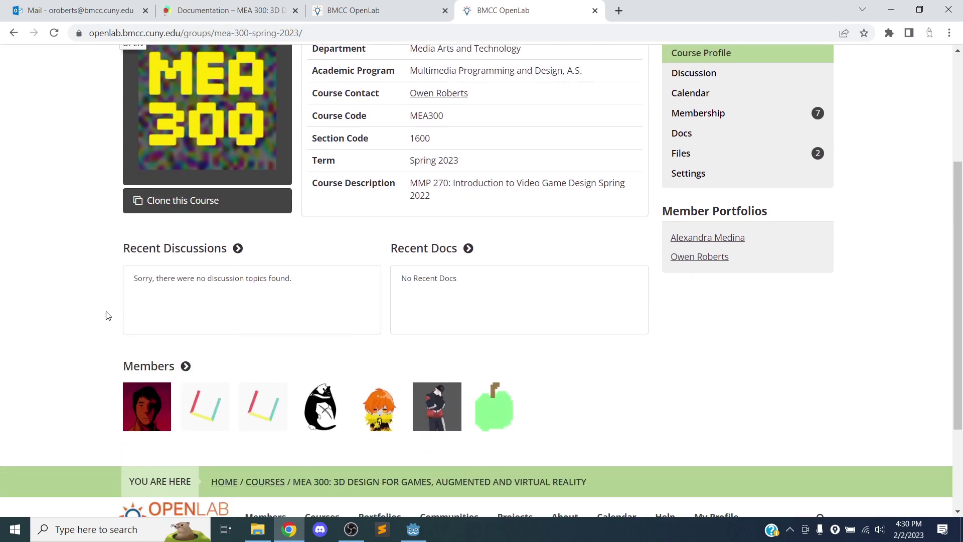
scroll(373, 266, up, 3)
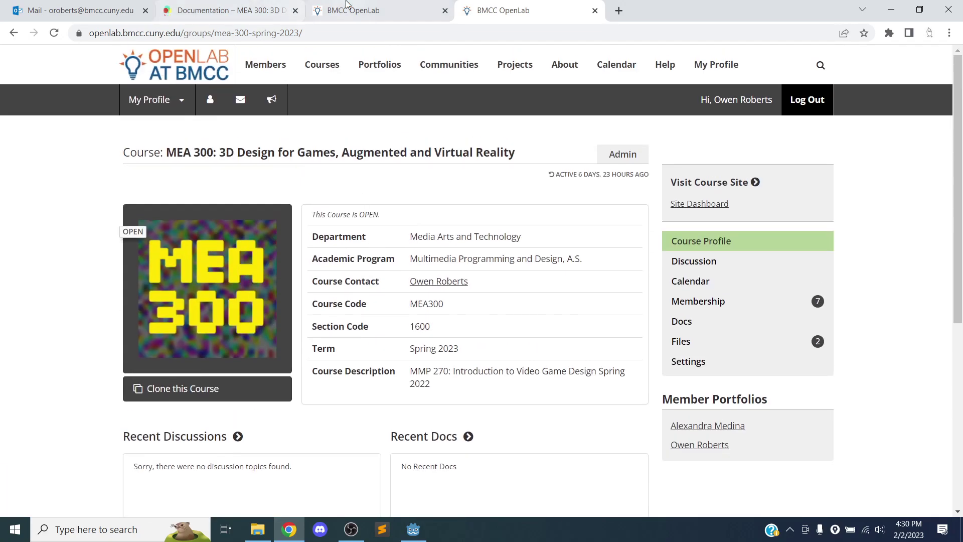
click(226, 10)
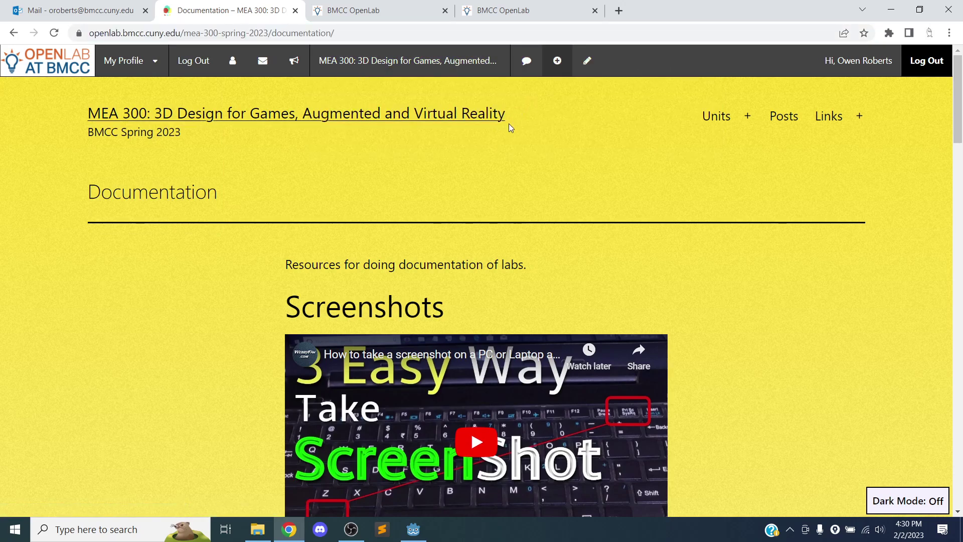
Start a new post and toggle the settings sidebar, checking the category-required warning.
click(559, 65)
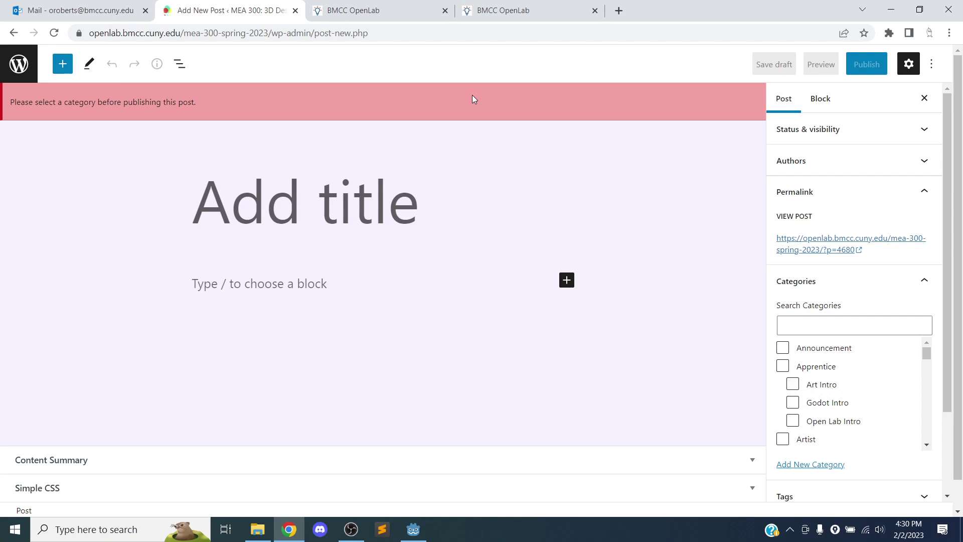
click(908, 65)
click(908, 65)
click(908, 65)
click(908, 65)
click(912, 76)
click(909, 68)
drag(16, 101, 209, 104)
scroll(877, 258, down, 2)
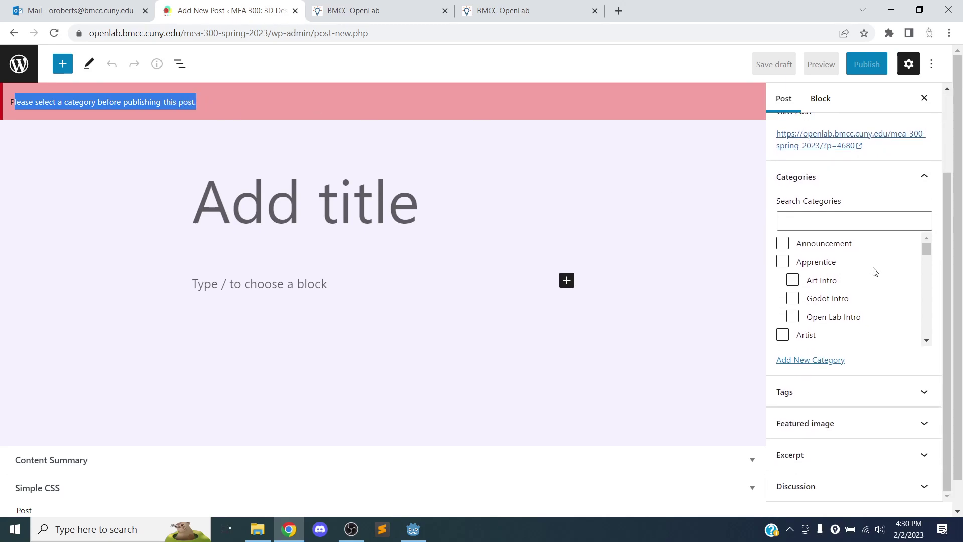
scroll(838, 298, up, 2)
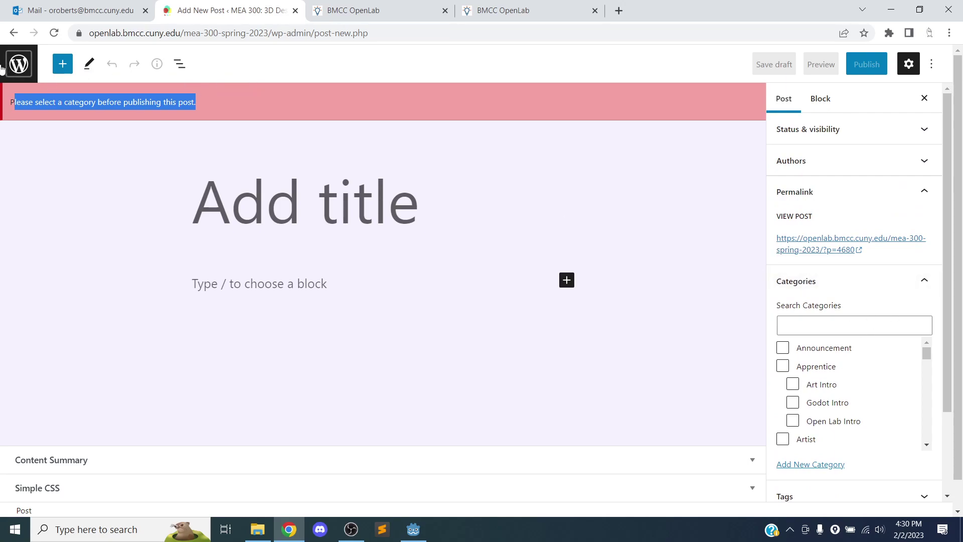
Bulk-delete all existing post categories over three rounds.
click(13, 80)
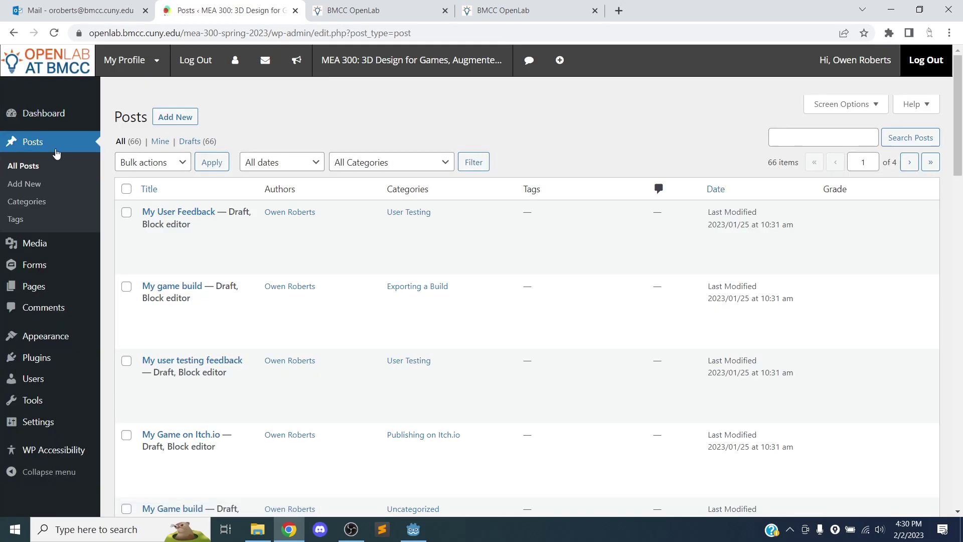
click(31, 201)
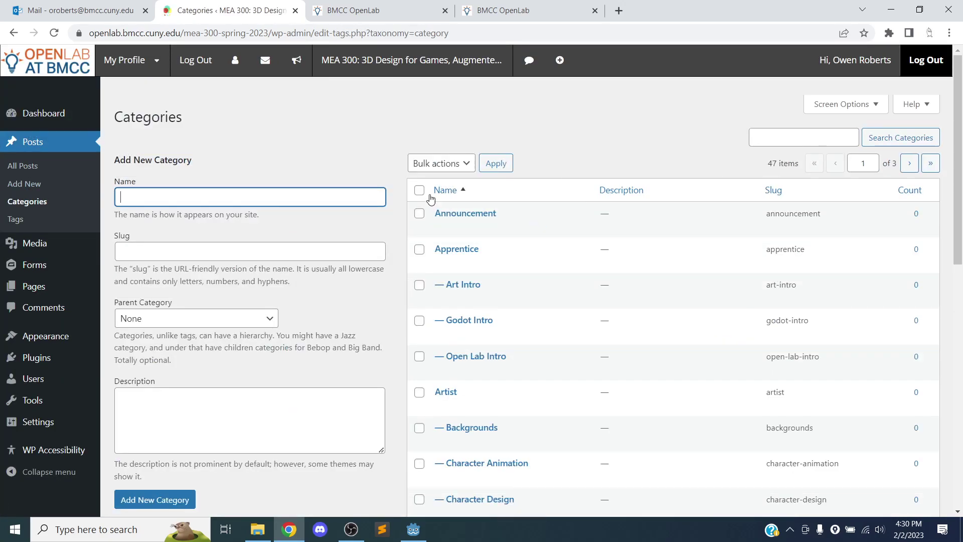
click(422, 191)
click(441, 163)
click(454, 191)
click(484, 169)
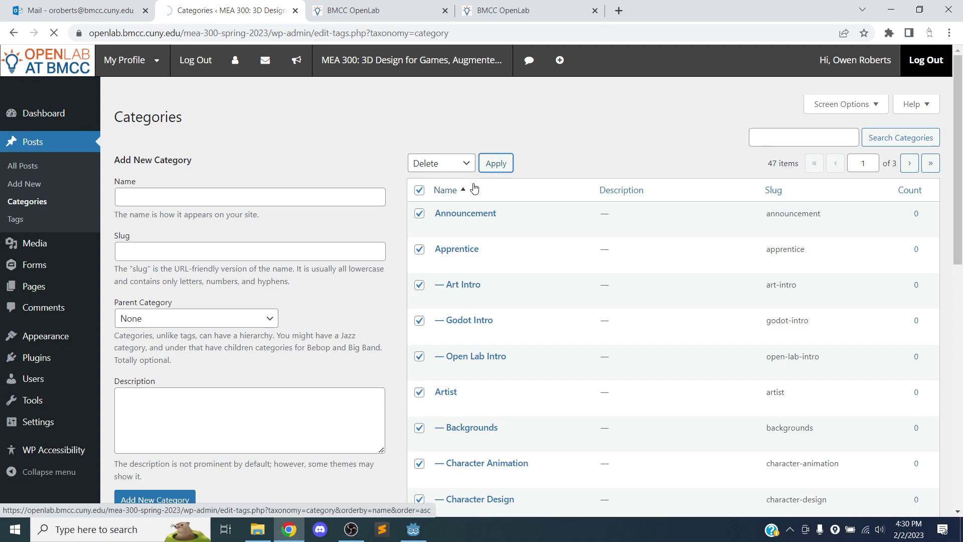
click(420, 227)
click(442, 202)
click(438, 226)
click(490, 203)
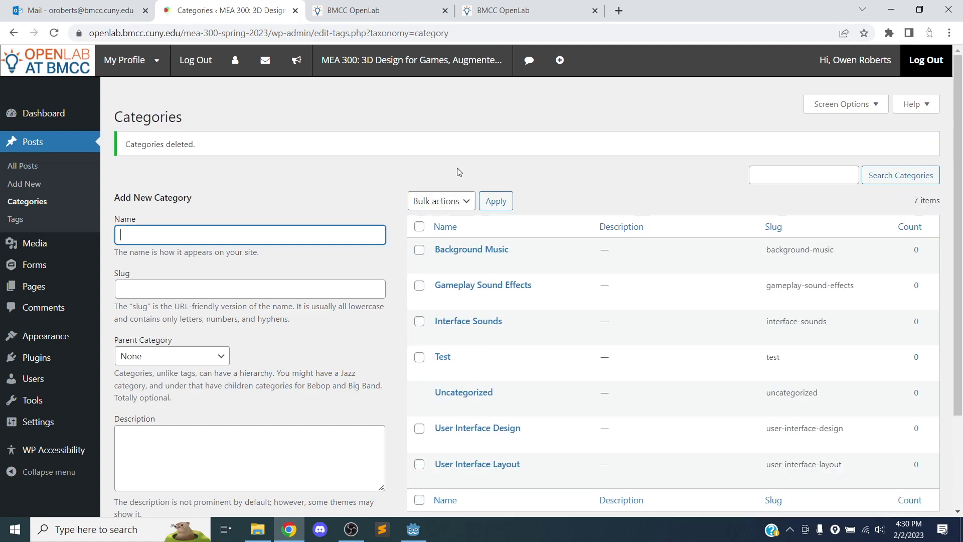
click(432, 203)
click(431, 229)
click(419, 227)
click(489, 196)
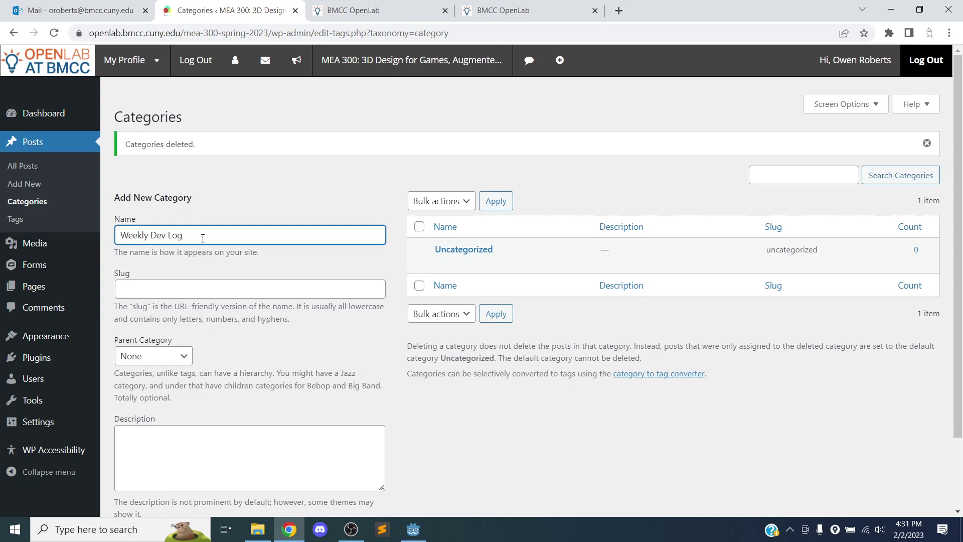
Add a Weekly Dev Log category and go to All Posts.
scroll(266, 235, down, 2)
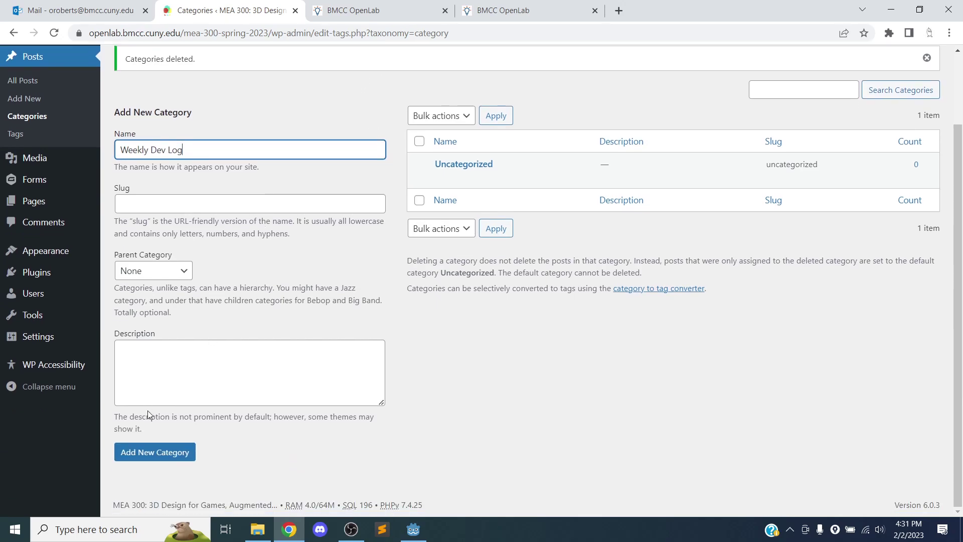
click(156, 452)
scroll(576, 299, up, 2)
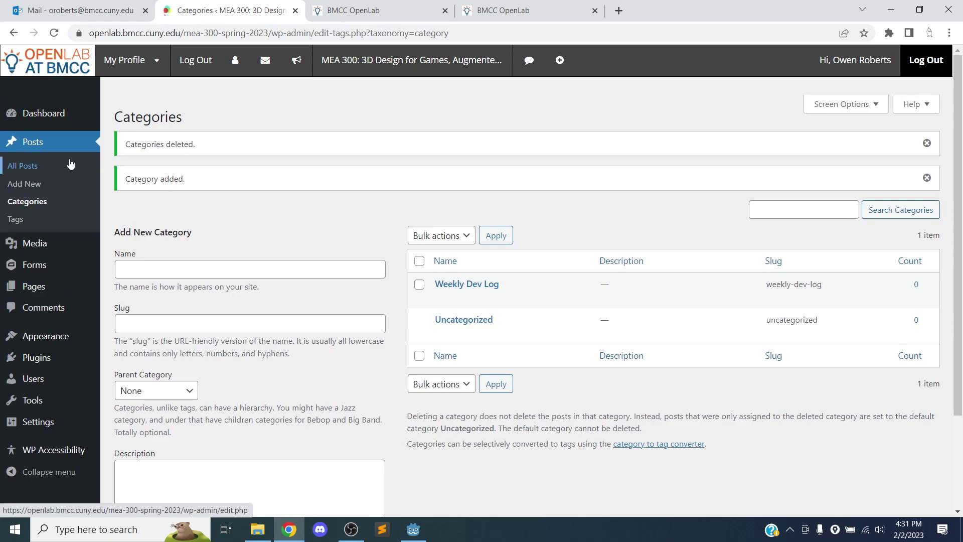
click(38, 146)
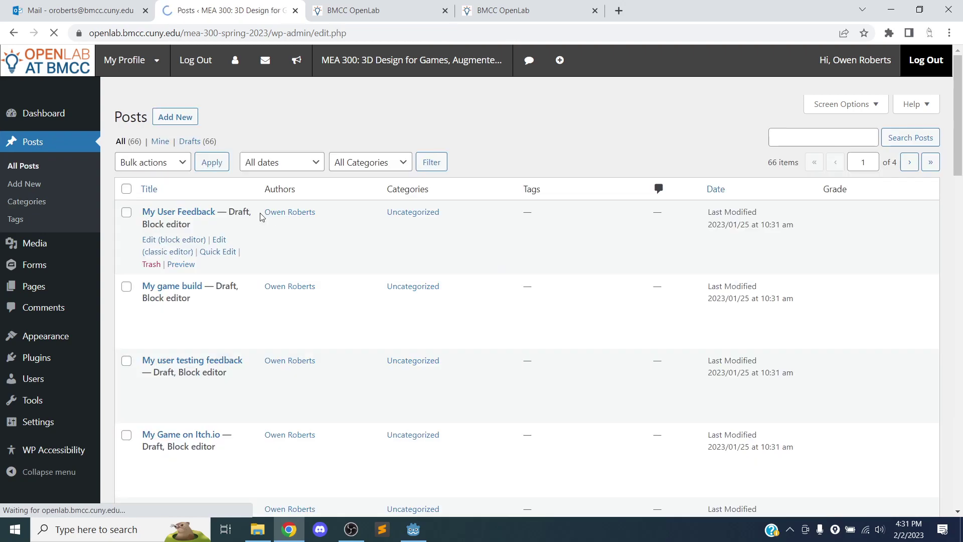
Start a new post filed under the Weekly Dev Log category.
click(175, 117)
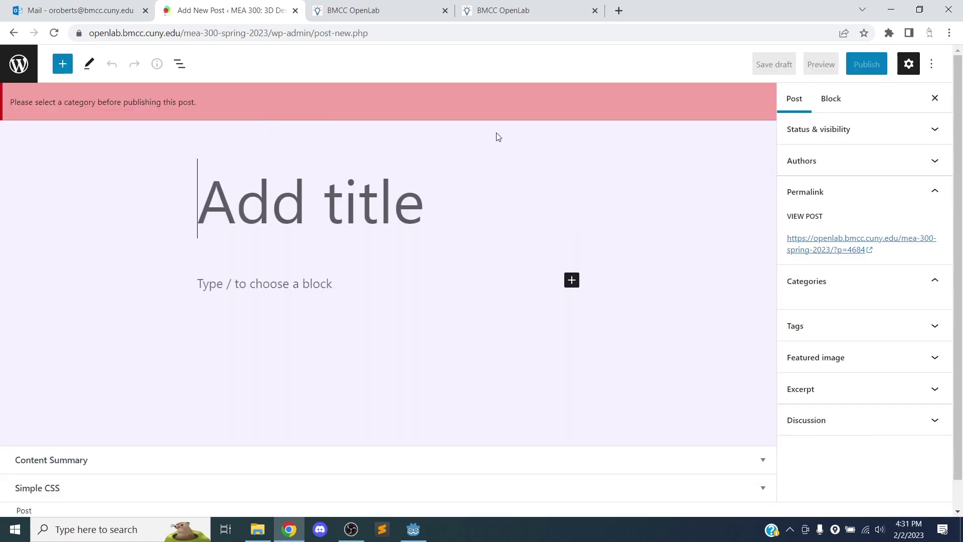
click(828, 326)
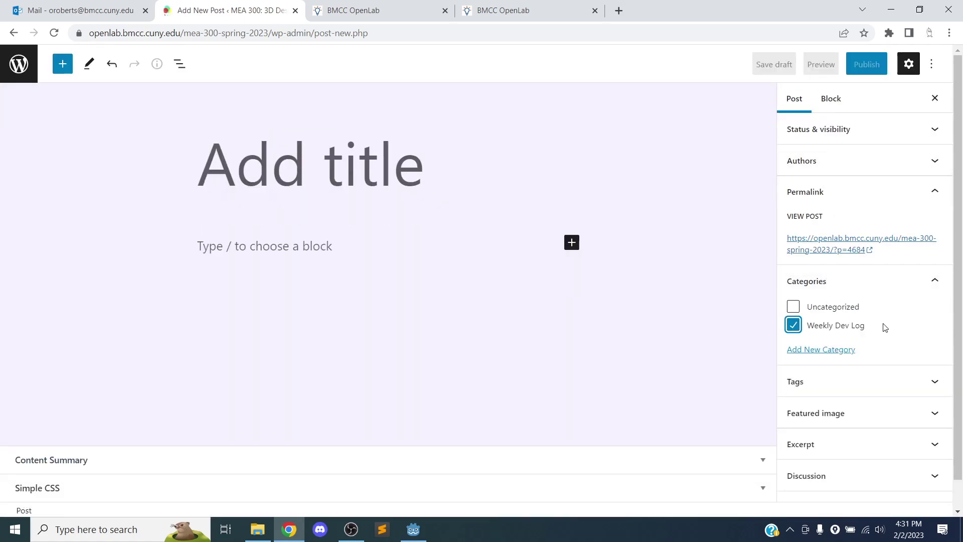
click(832, 202)
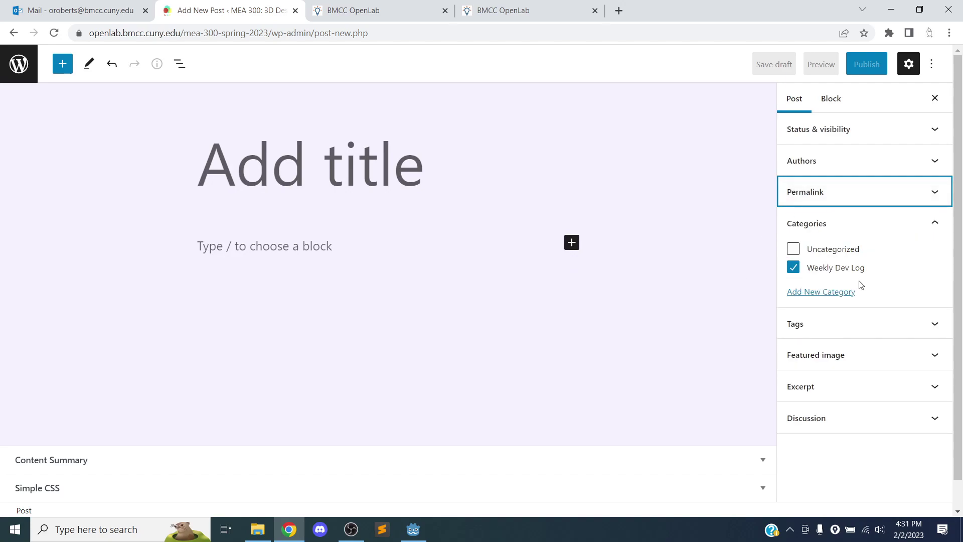
Create a new '3D Game' category for the post and collapse the Categories panel.
click(837, 296)
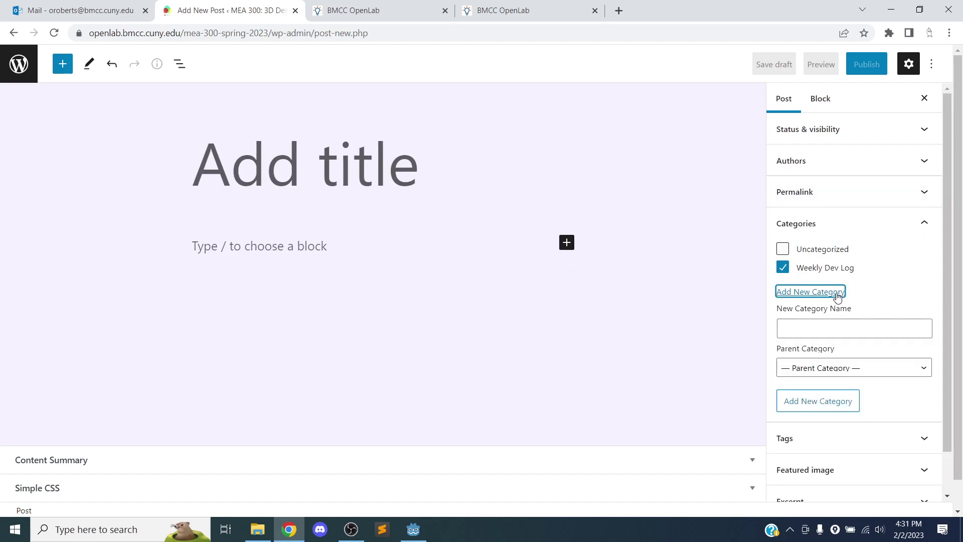
click(816, 325)
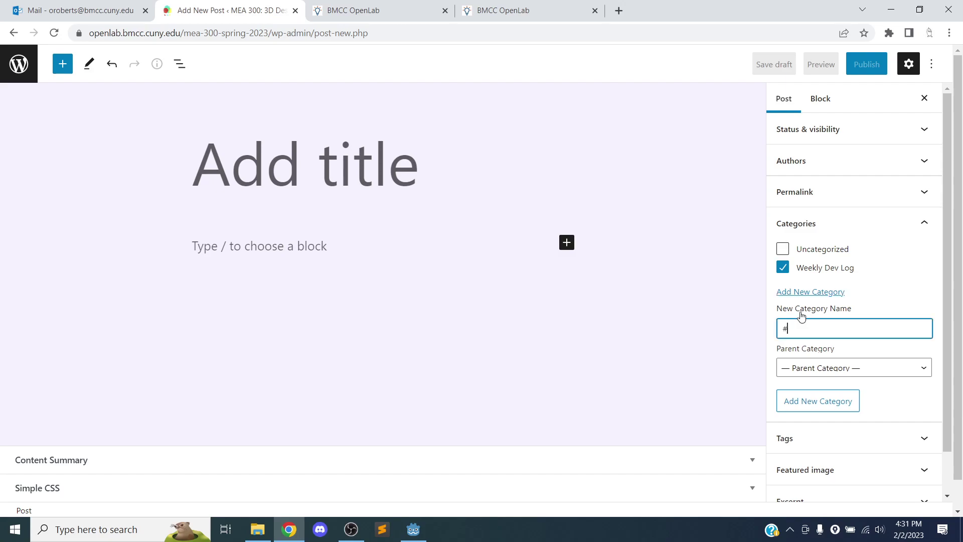
text(3D Game)
click(823, 408)
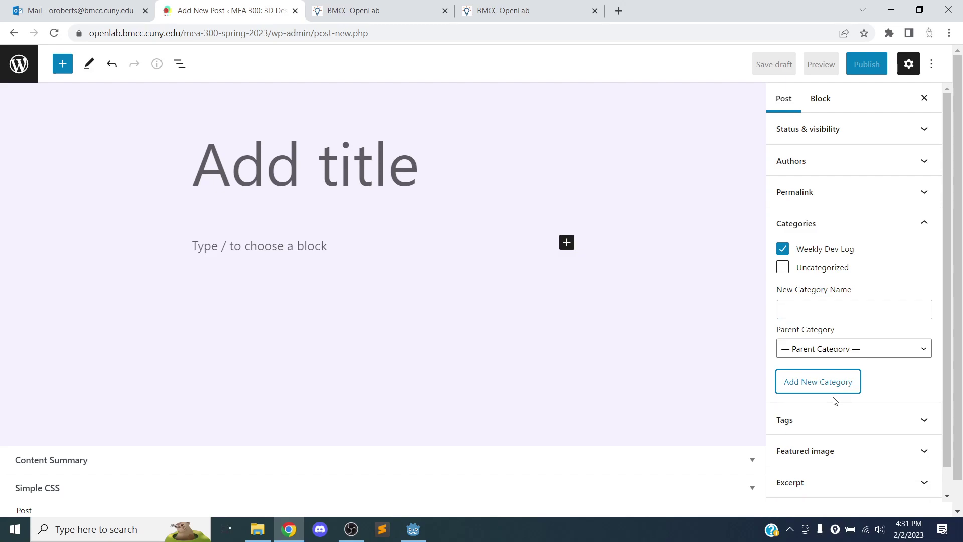
click(851, 226)
Title the post 'Weekly Dev Log #1' and write the intro about a 3D platformer with trees and flowers.
click(237, 182)
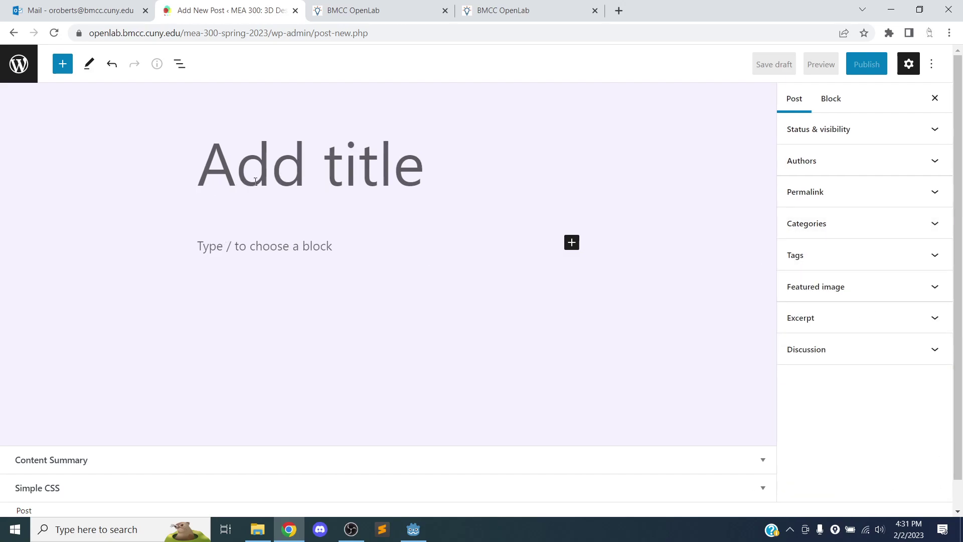
text(Weekly De)
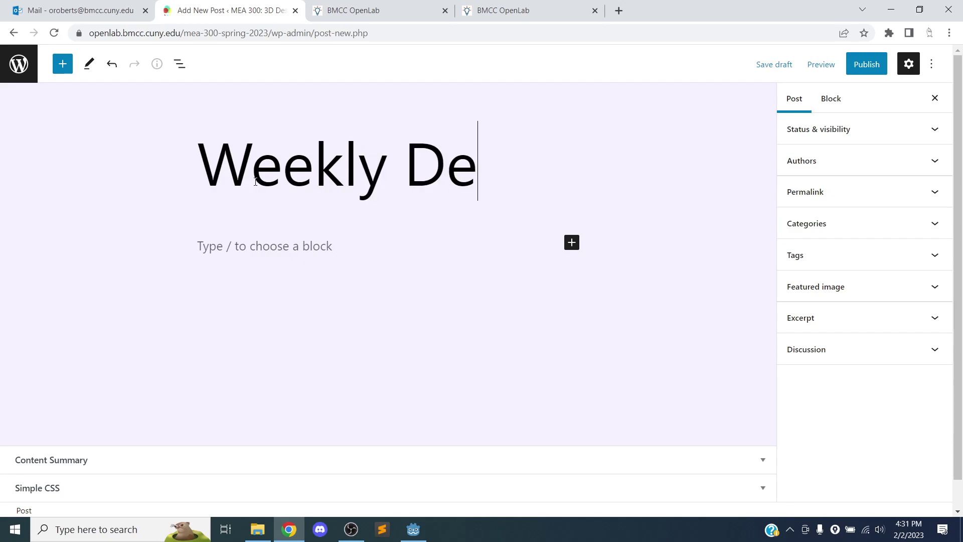
text(v Log #1)
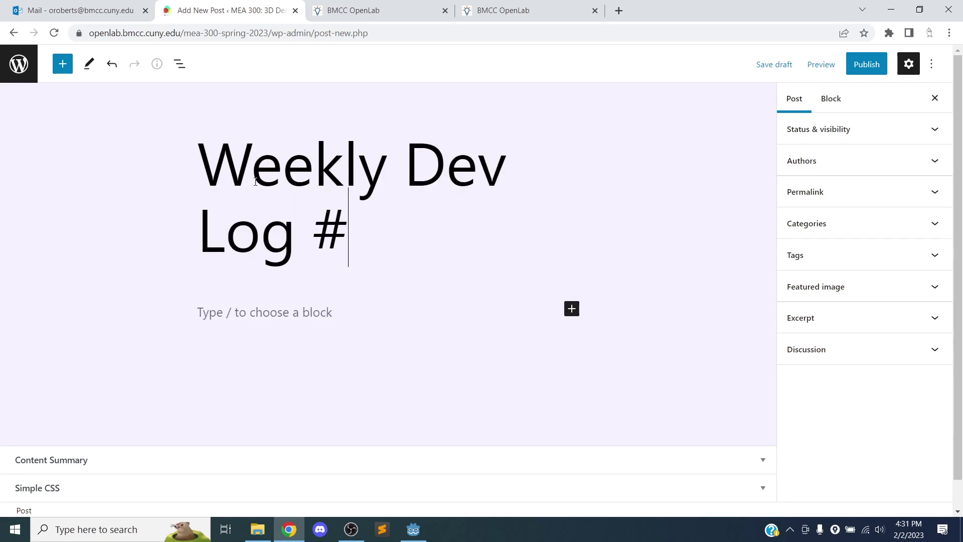
click(249, 324)
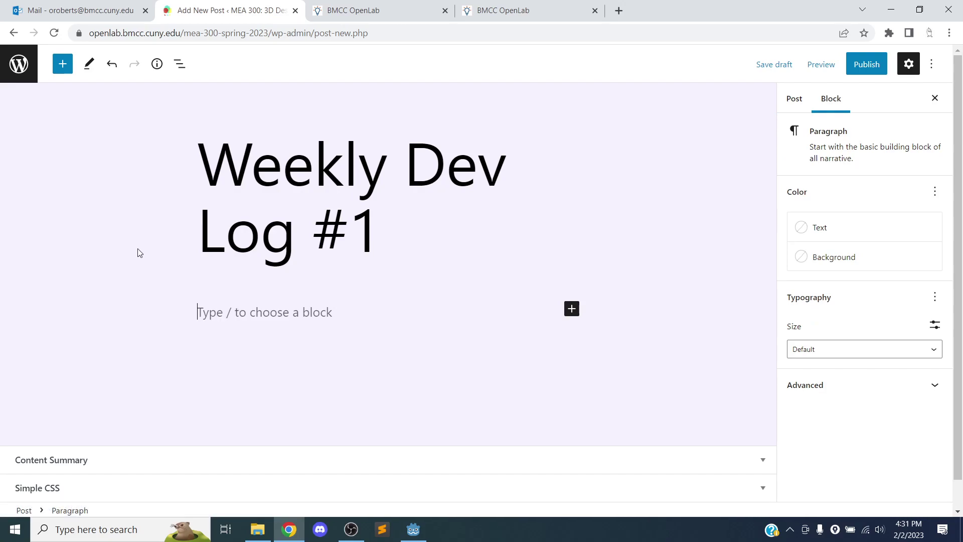
text(This week I started designing the first level in my 3D )
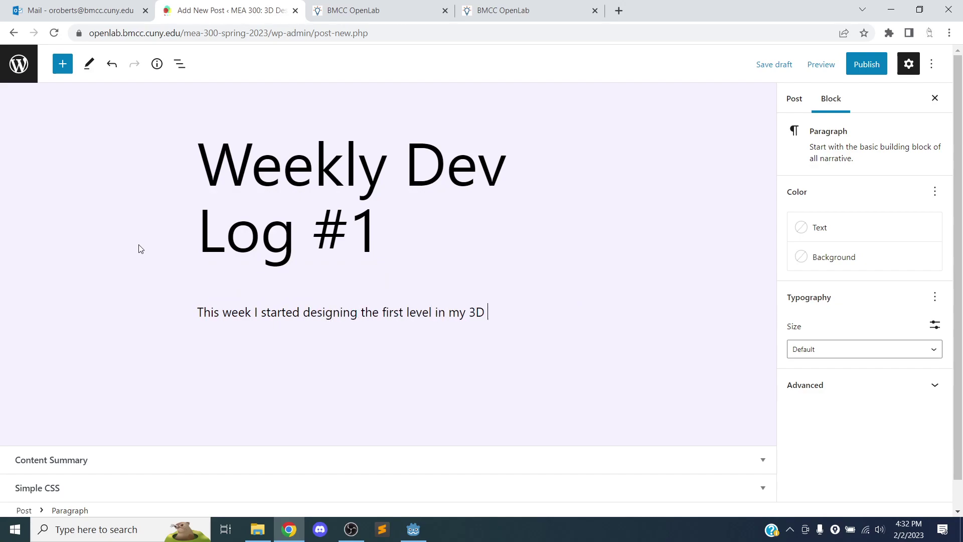
text(game using the )
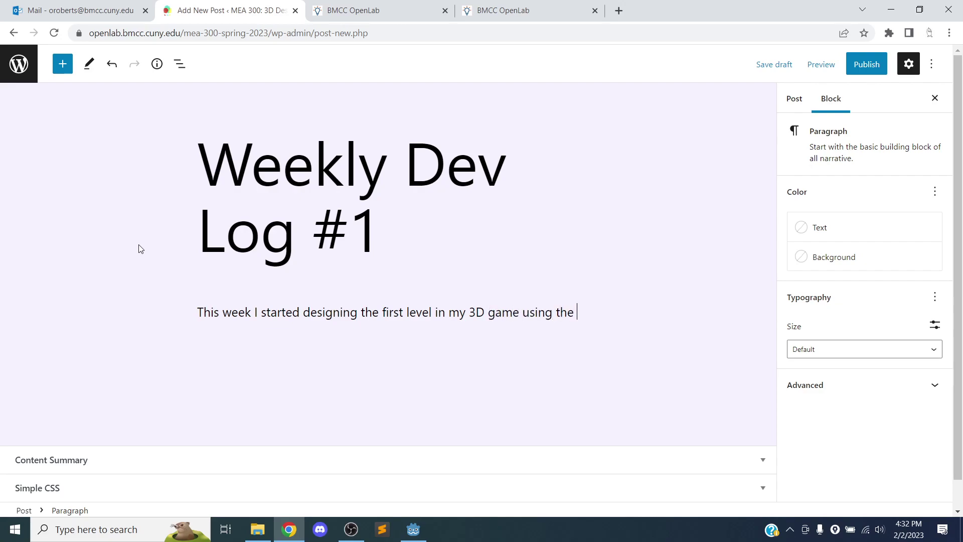
text(3d game tempalte)
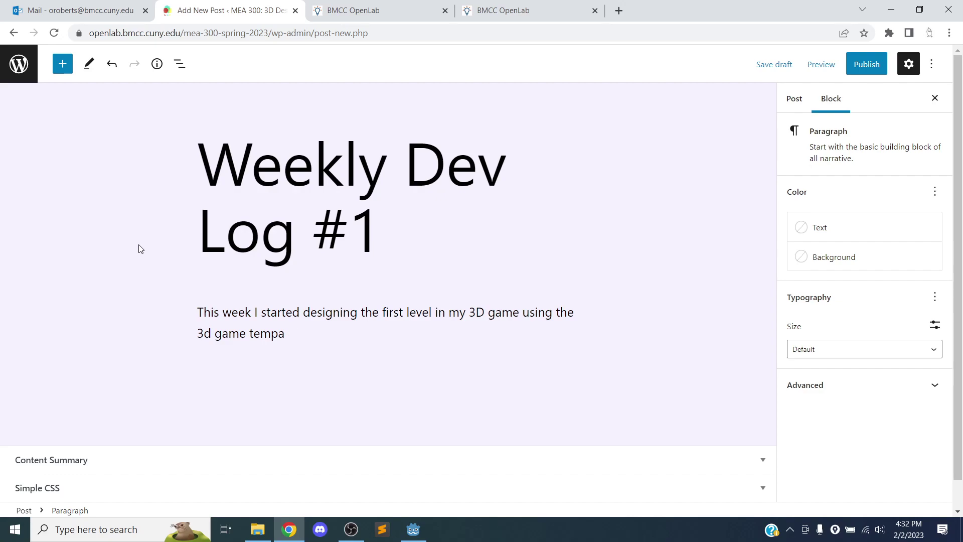
key(BackSpace)
text(late.)
text(I want to make a)
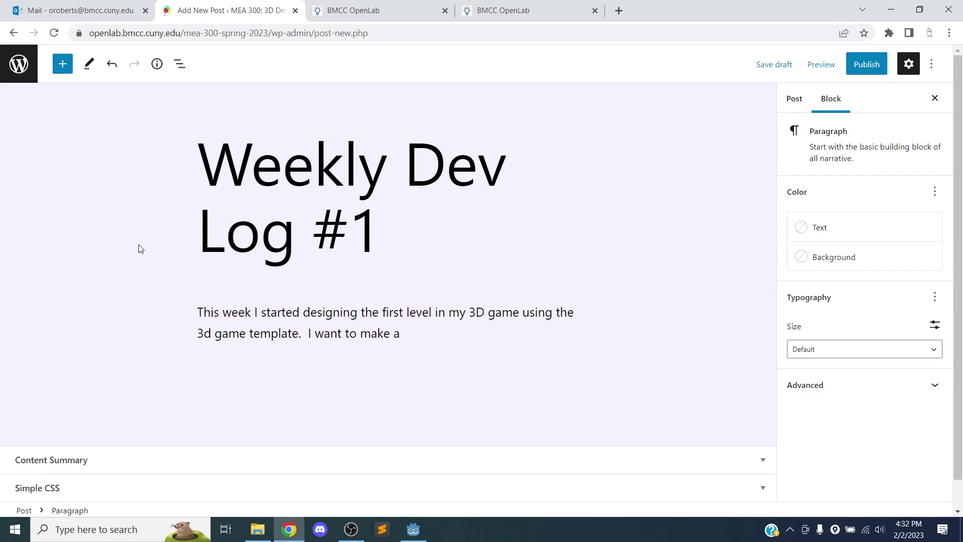
text( platformers with trees and flowe)
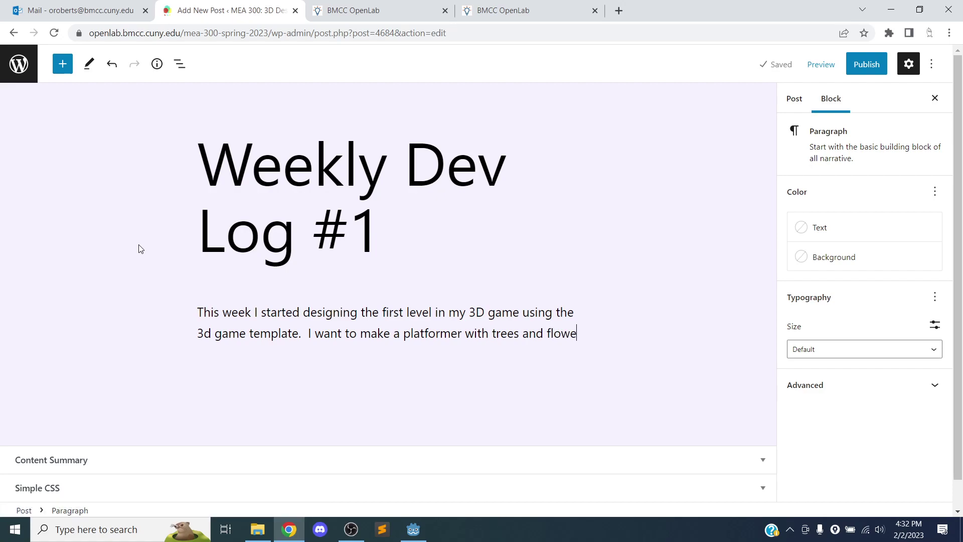
text(rs.)
key(Return)
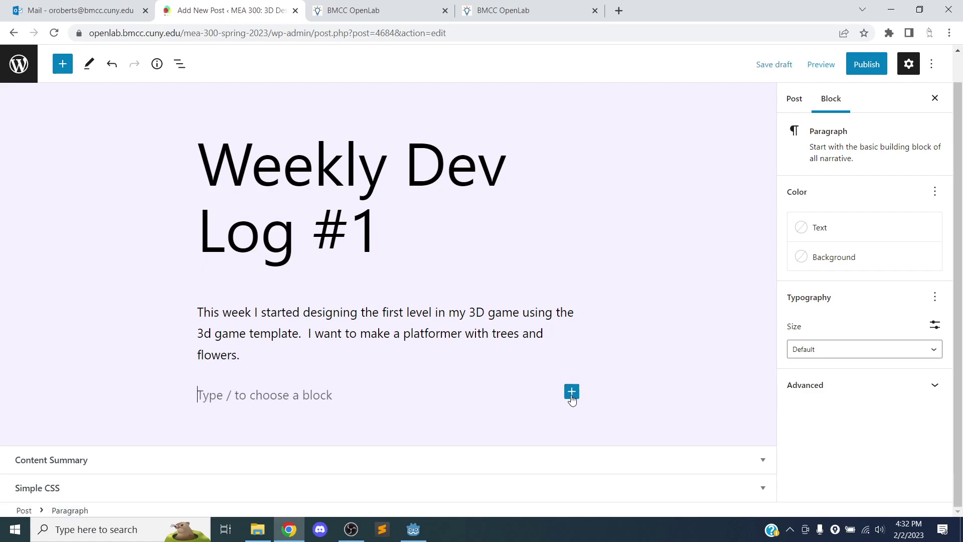
Insert an Image block below the paragraph and open the upload file picker.
click(572, 393)
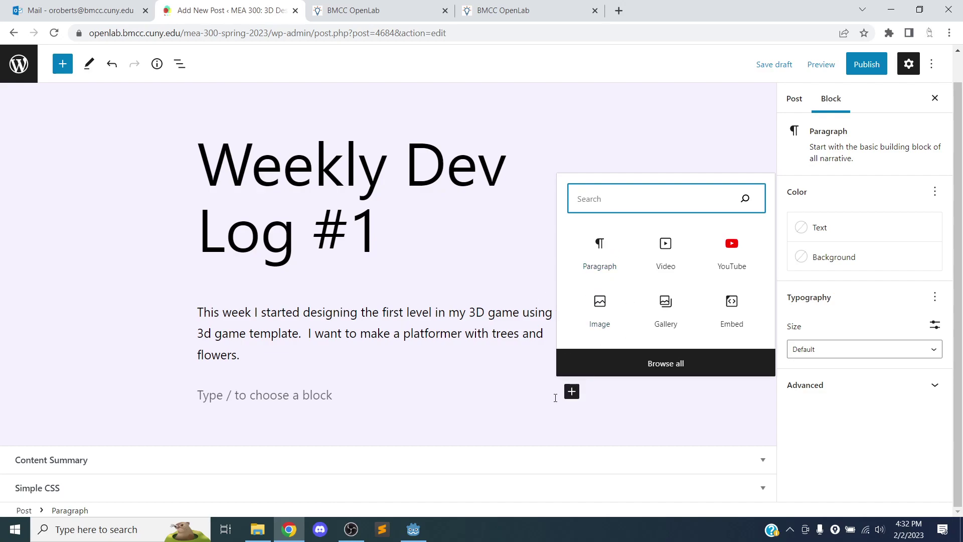
click(594, 401)
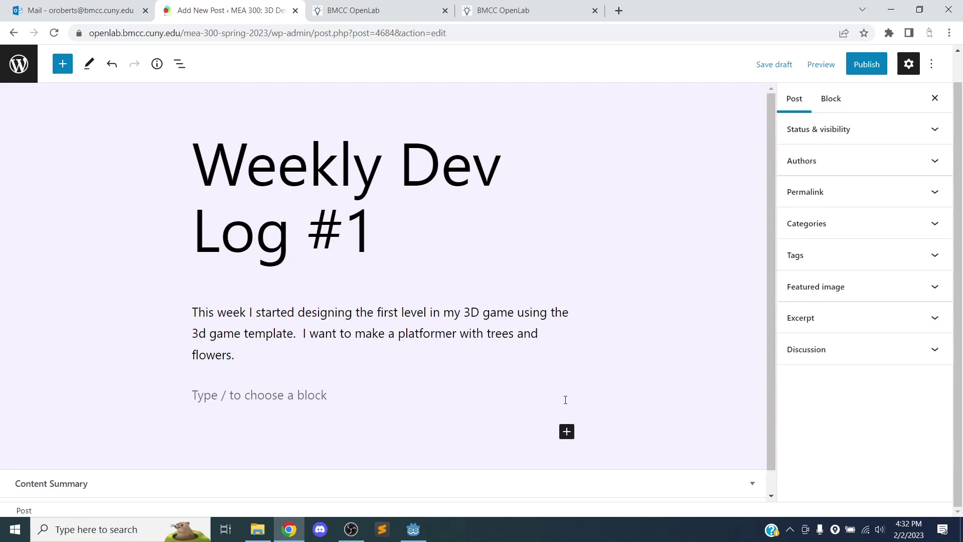
click(565, 400)
click(571, 392)
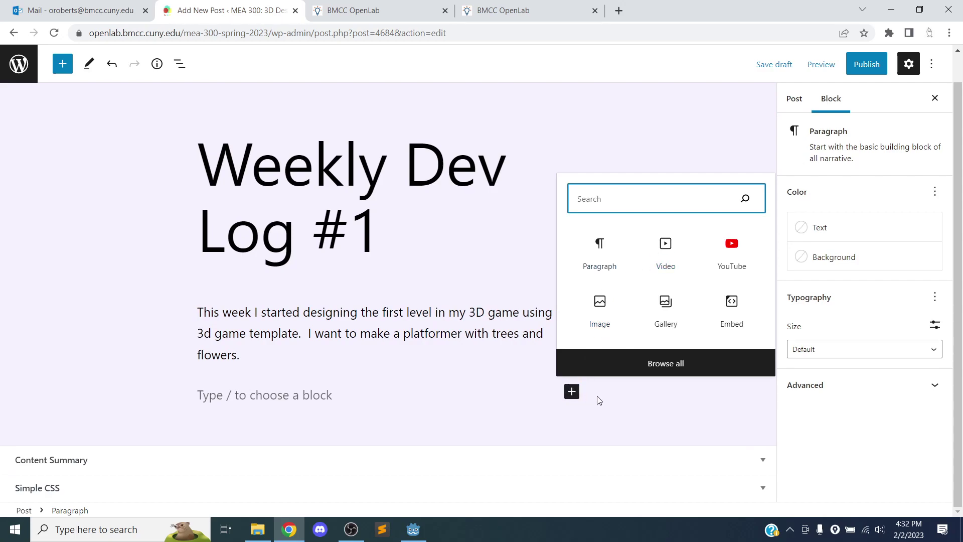
click(600, 312)
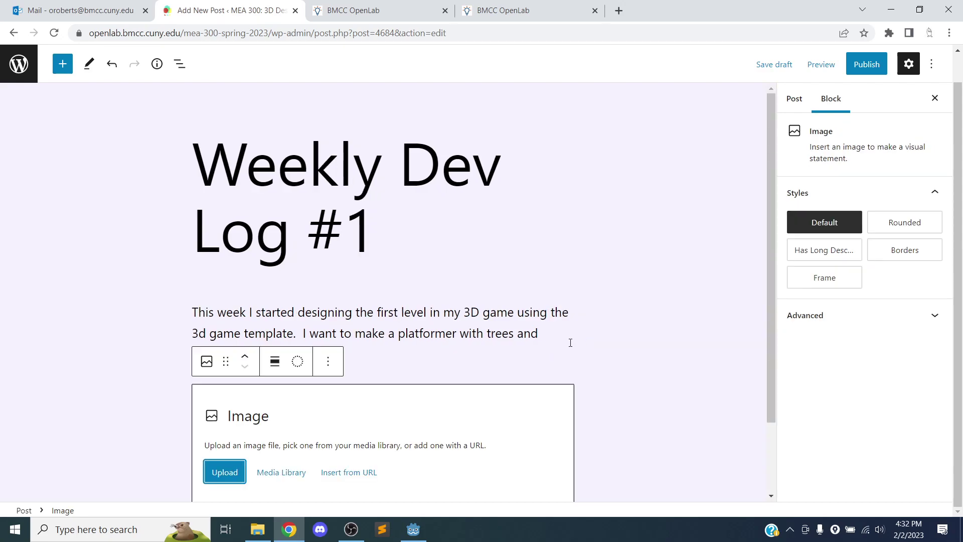
scroll(528, 452, down, 2)
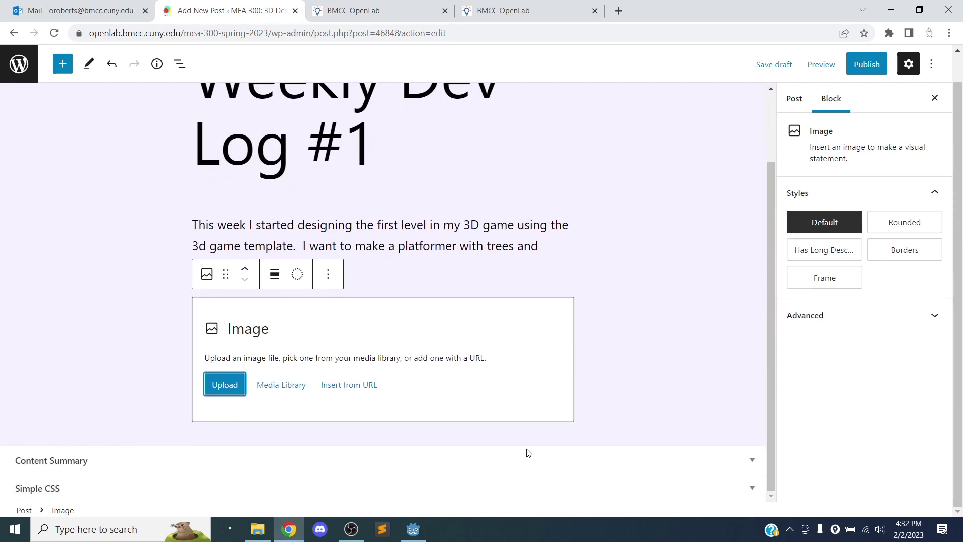
click(225, 387)
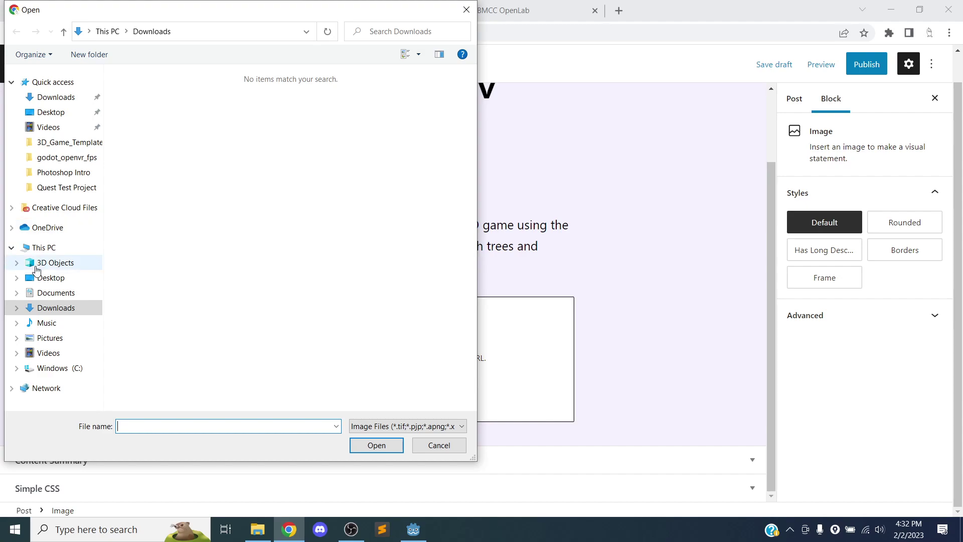
Upload the first Level1 screenshot from Videos > Captures into the image block.
click(62, 295)
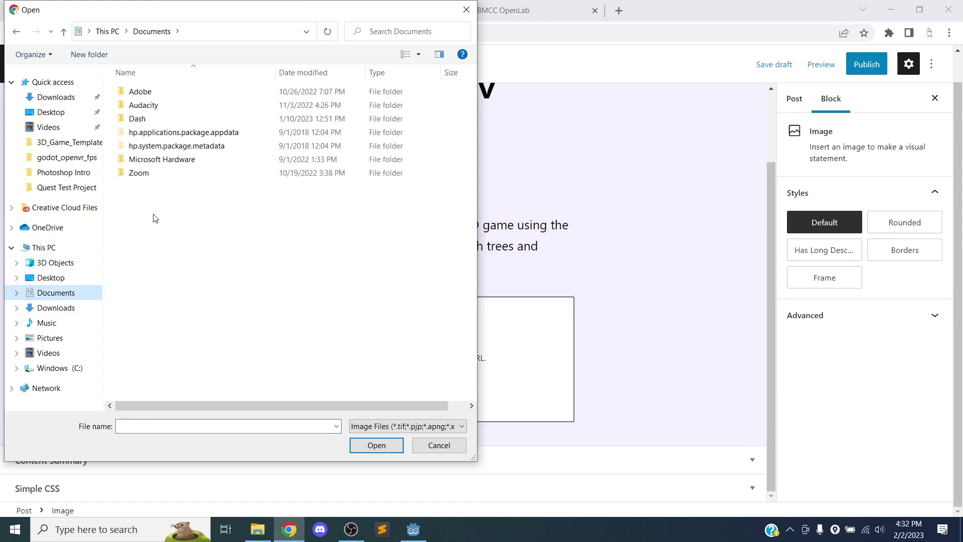
click(261, 536)
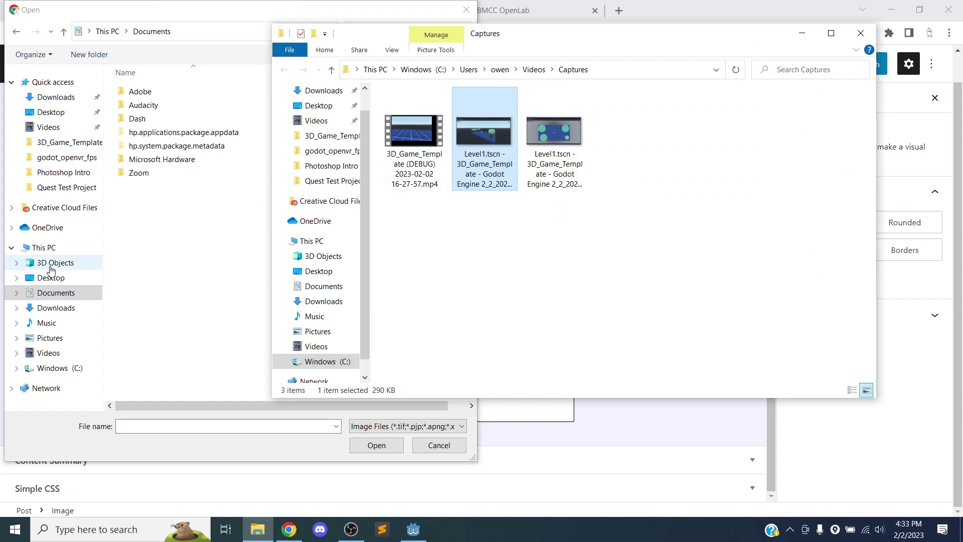
click(58, 129)
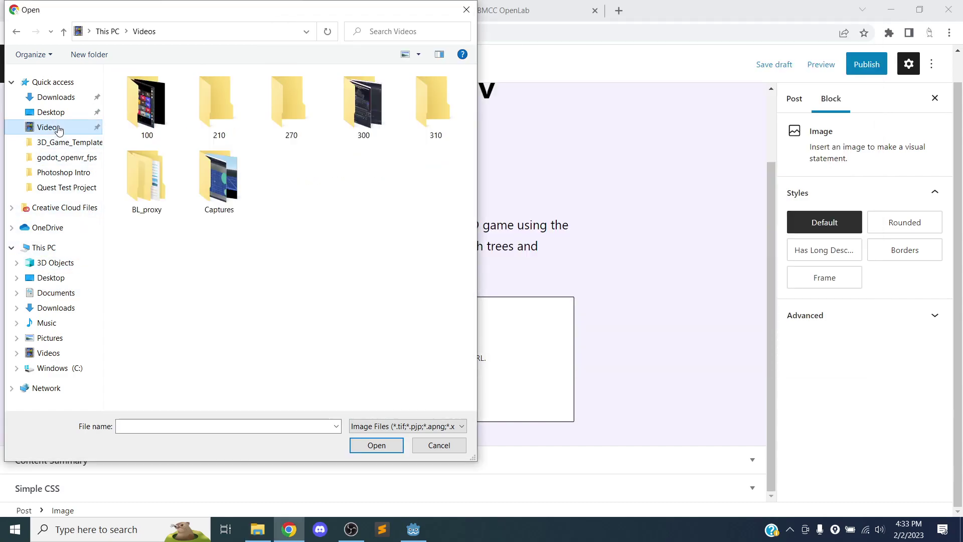
double_click(224, 170)
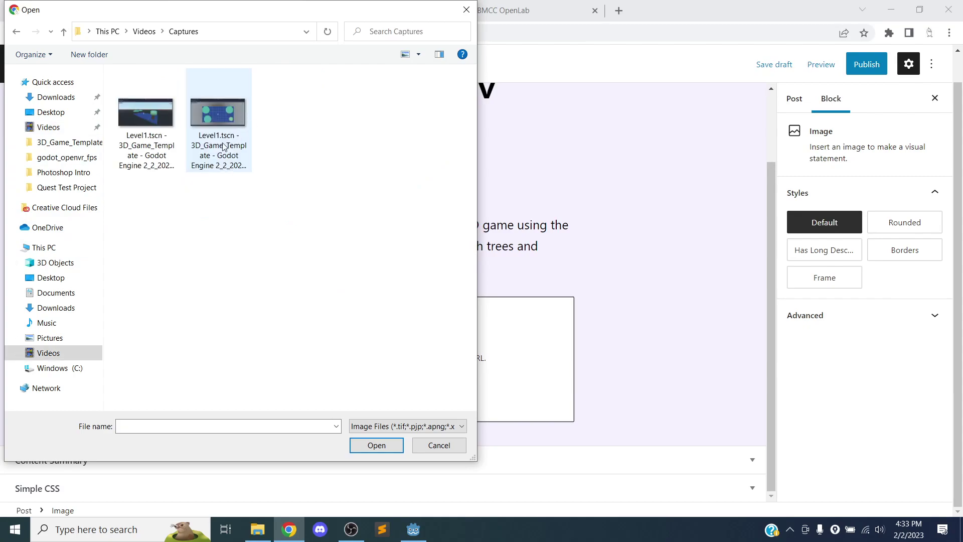
click(160, 172)
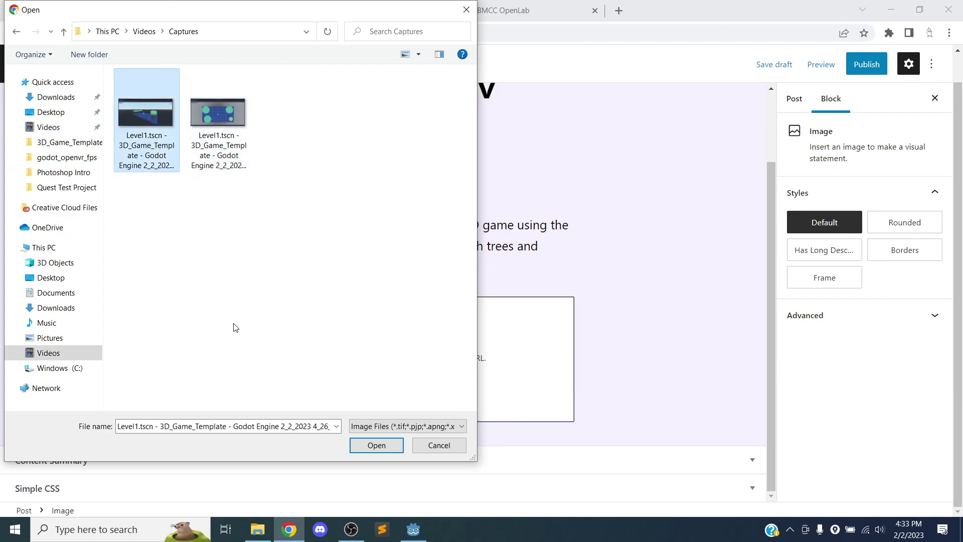
click(376, 445)
Caption the screenshot 'Side view of Level'.
scroll(371, 432, down, 2)
scroll(621, 357, down, 2)
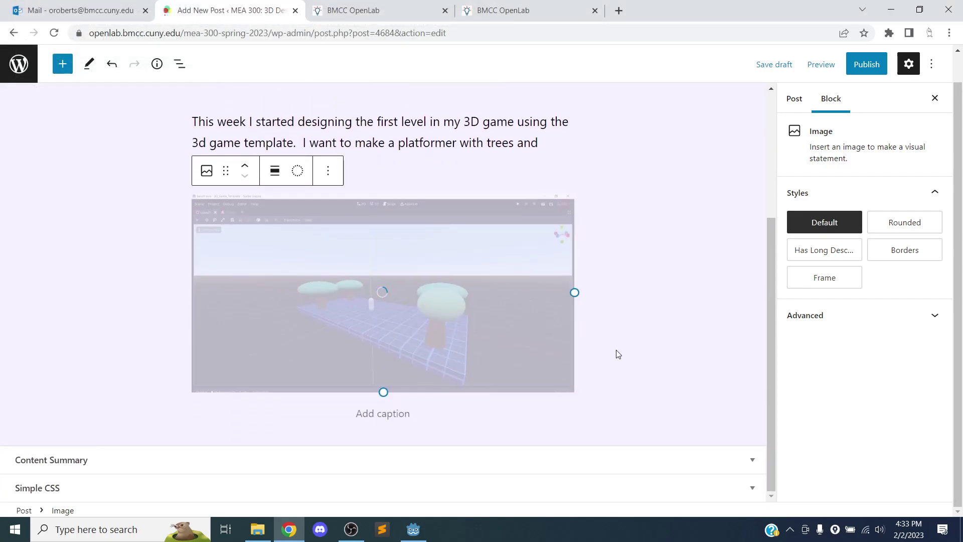
click(393, 415)
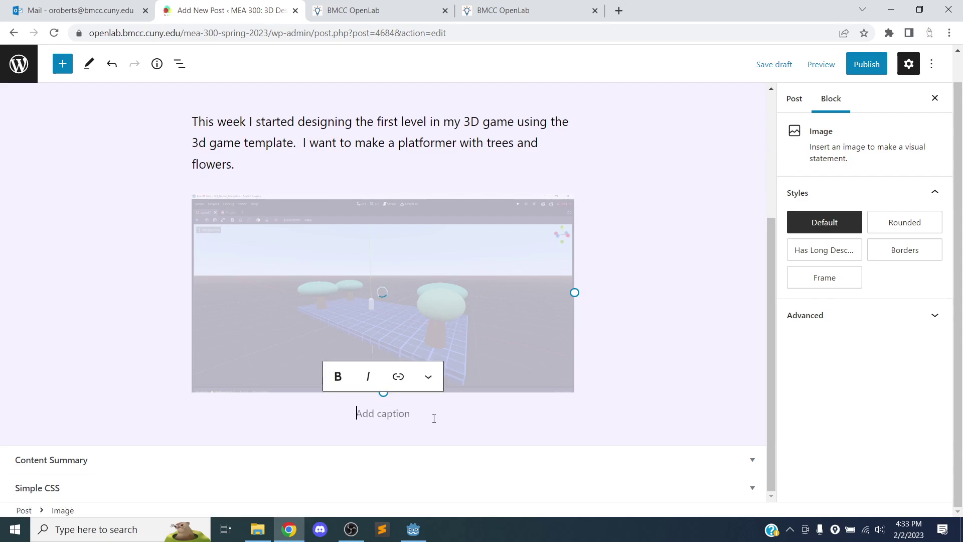
text(Side view of )
text(Level)
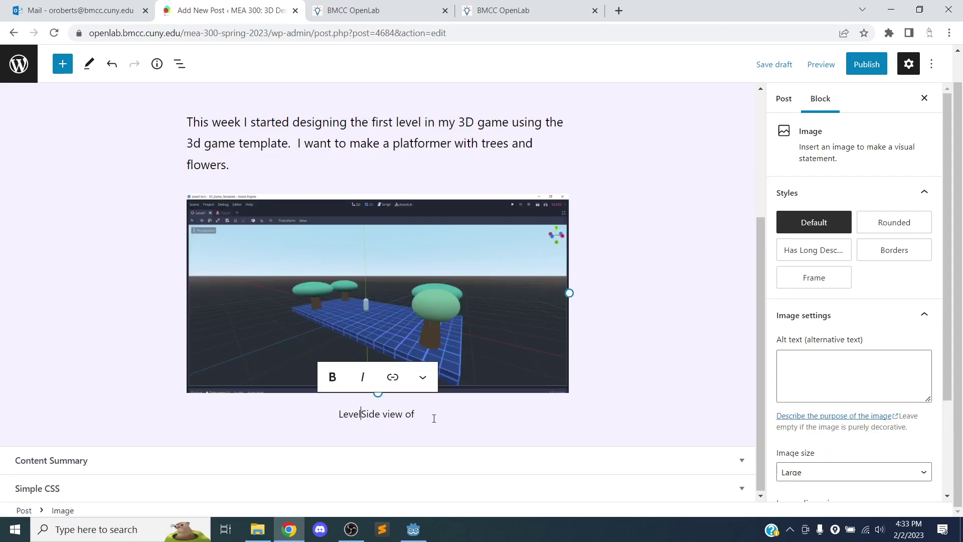
key(BackSpace)
key(BackSpace)
key(BackSpace)
key(BackSpace)
key(BackSpace)
Finish the side-view caption and add a second Image block below it.
text(Level 1)
click(631, 278)
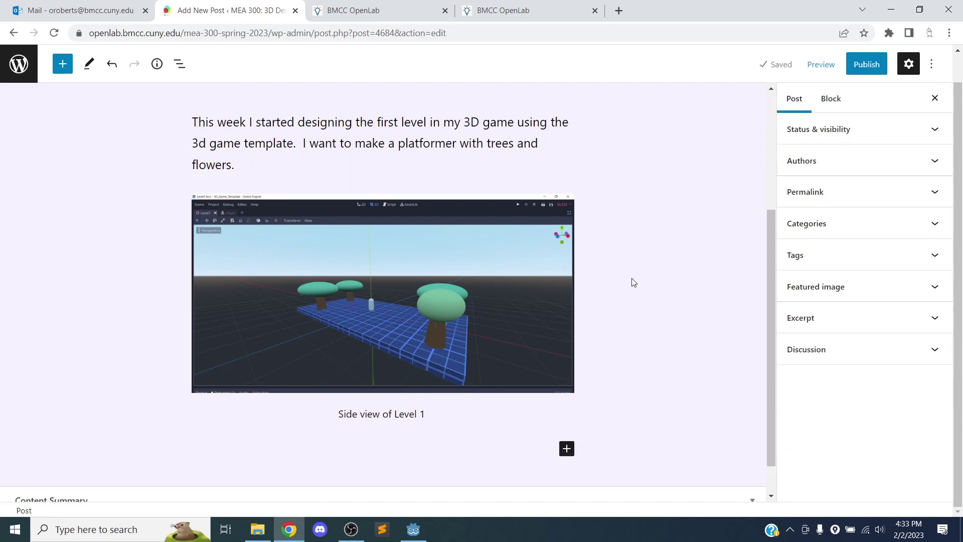
scroll(620, 291, down, 1)
click(565, 408)
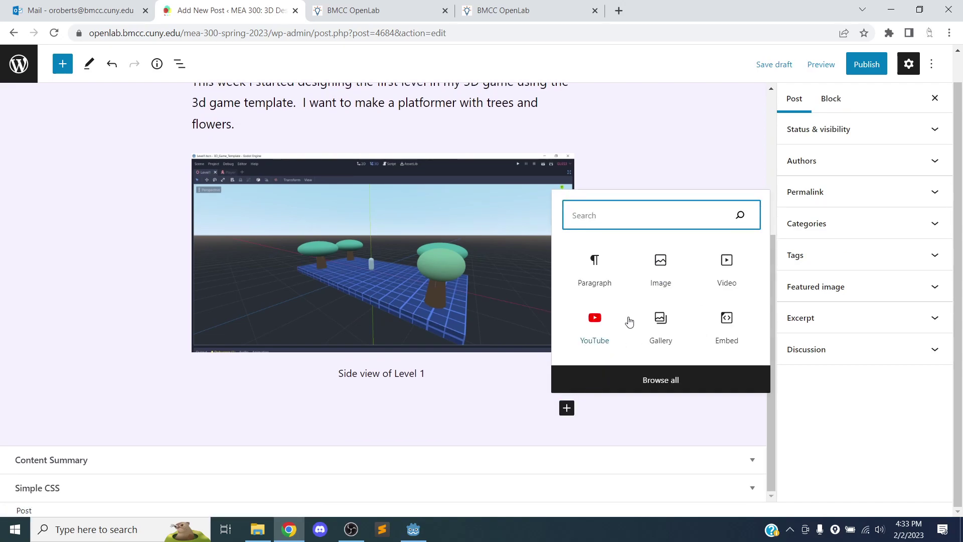
click(665, 267)
Upload the top-view Level 1 screenshot and caption it 'Top view of Level 1'.
scroll(394, 316, down, 2)
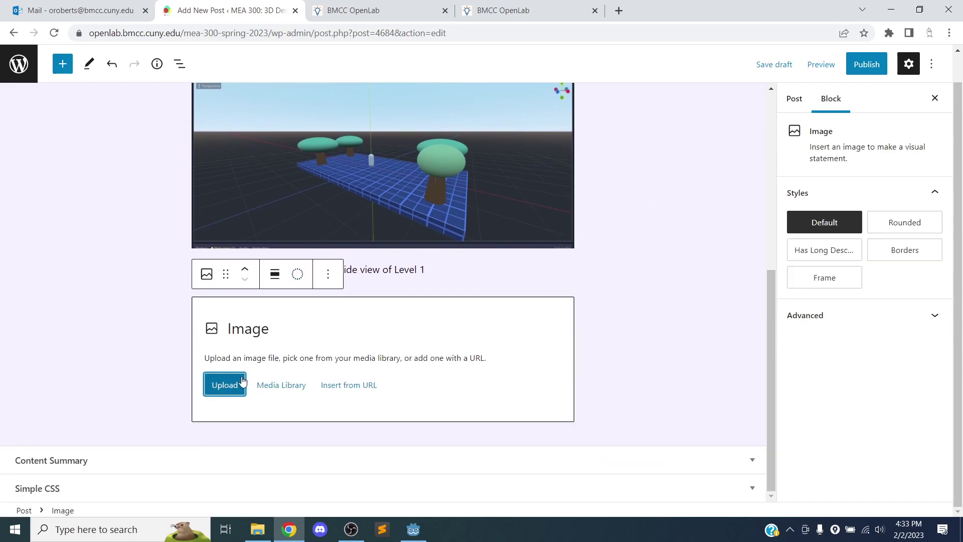
click(232, 385)
click(224, 124)
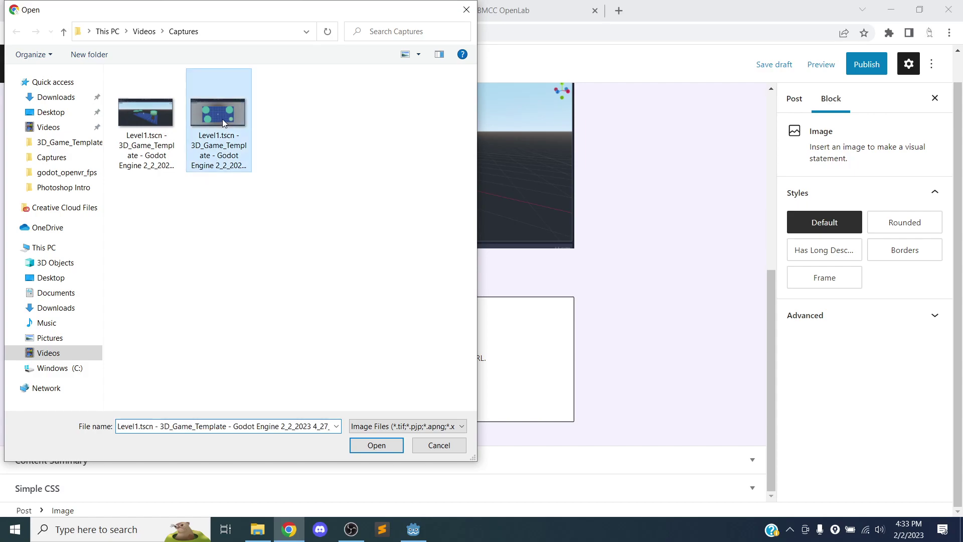
click(377, 446)
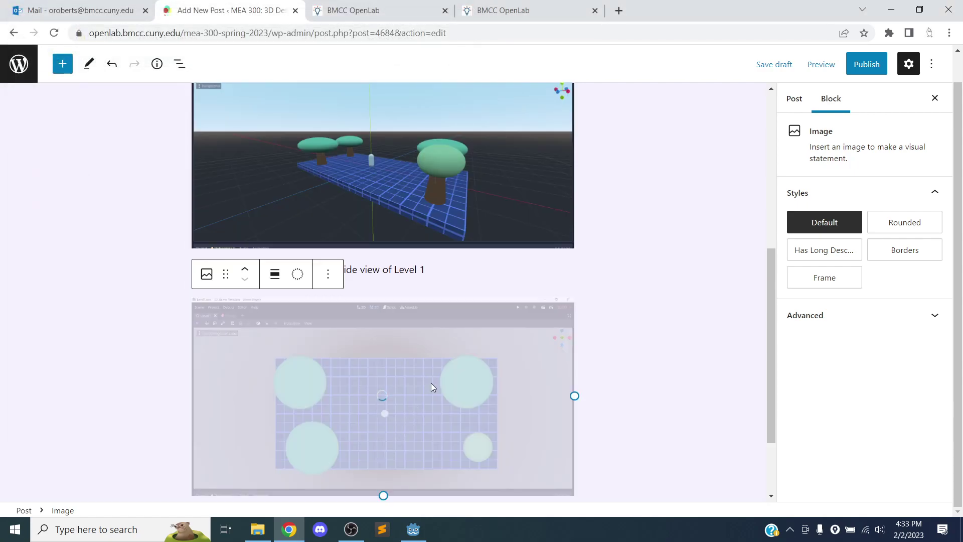
scroll(432, 383, down, 2)
click(409, 414)
text(Top)
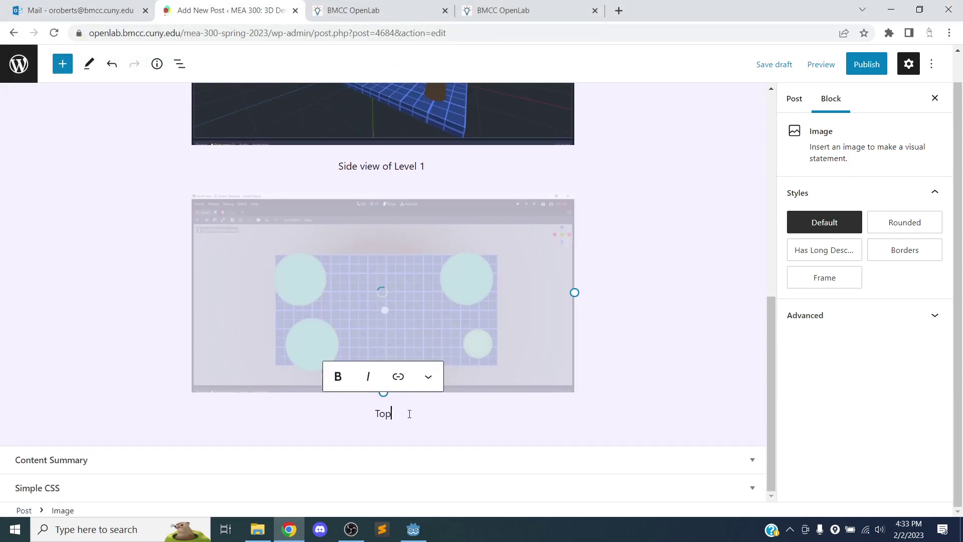
text( view of Level 1)
click(627, 382)
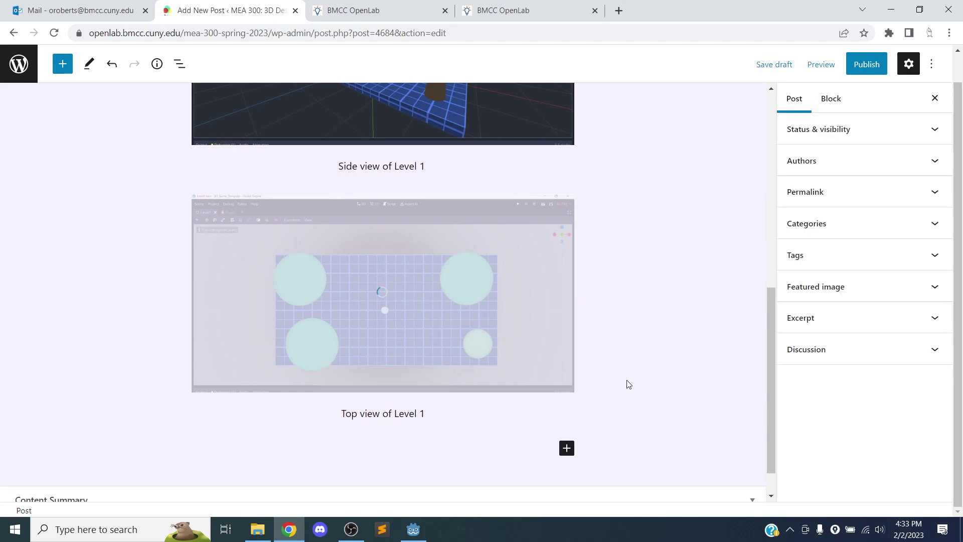
Add a Video block below the top-view image and upload the gameplay capture .mp4.
scroll(602, 397, down, 1)
click(567, 408)
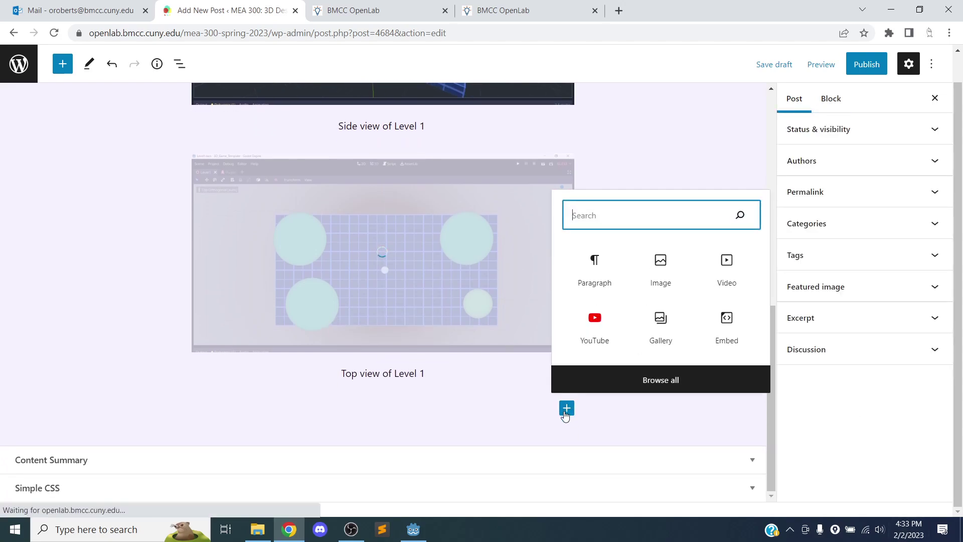
click(726, 262)
click(223, 386)
click(162, 160)
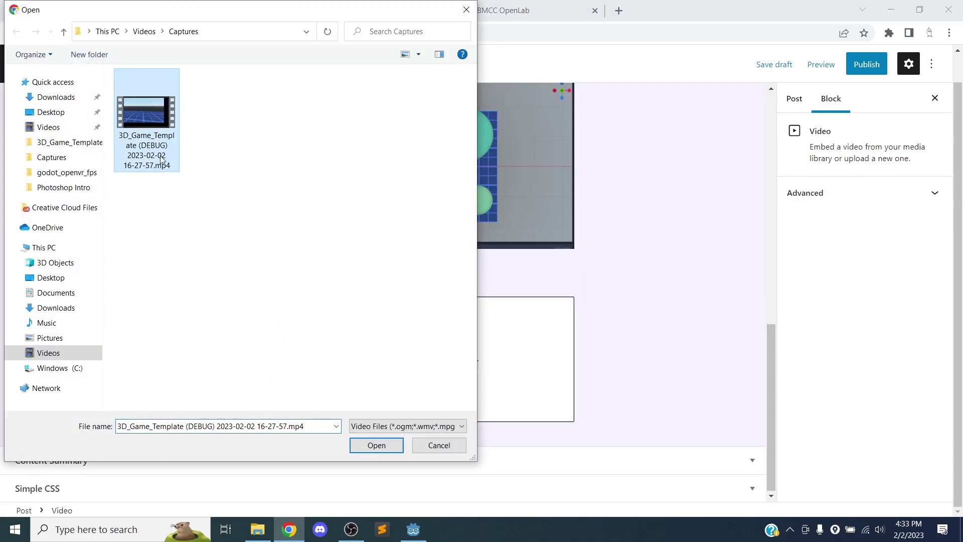
click(355, 441)
Caption the video 'Video capture of Level 1 playthrough' and test its playback.
scroll(494, 380, down, 2)
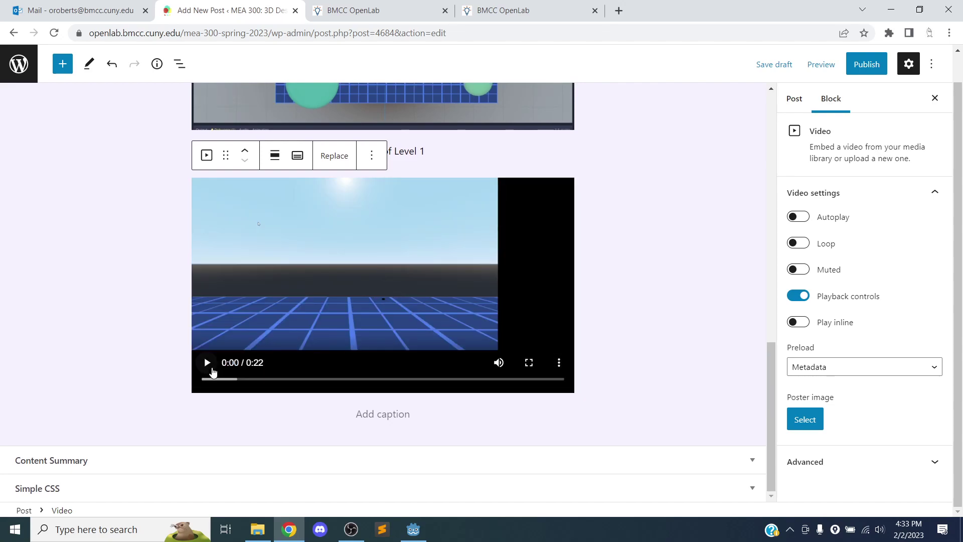
click(394, 416)
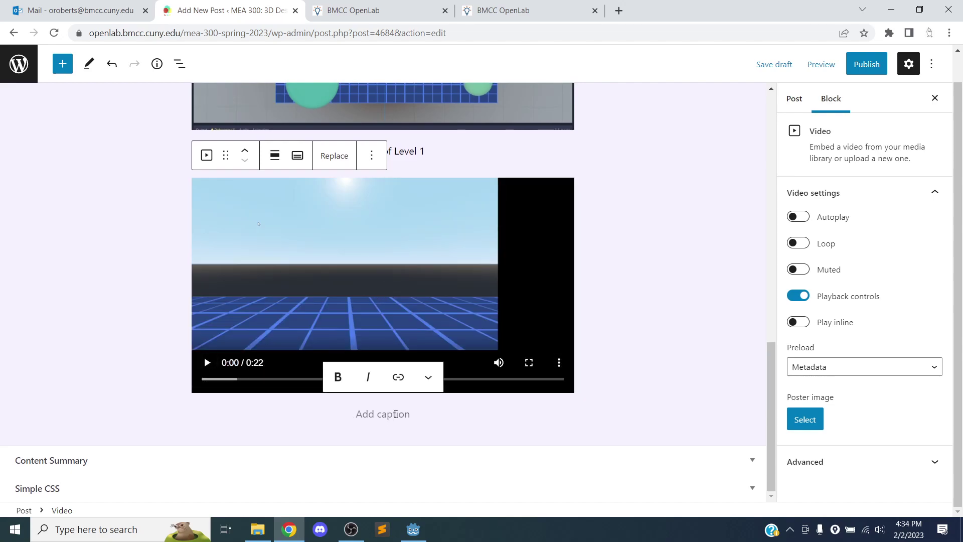
text(Video capure of)
key(BackSpace)
key(BackSpace)
key(BackSpace)
key(BackSpace)
key(BackSpace)
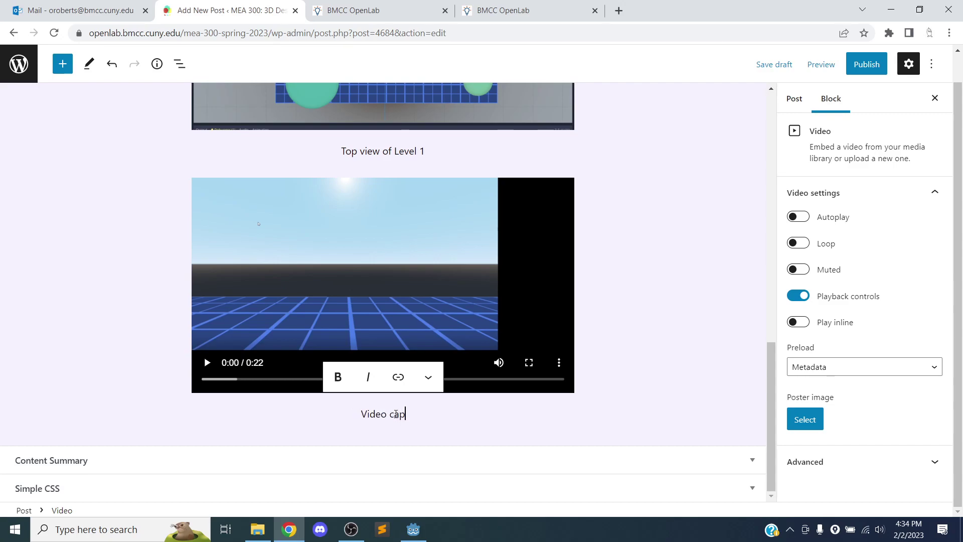
text(ture of level p)
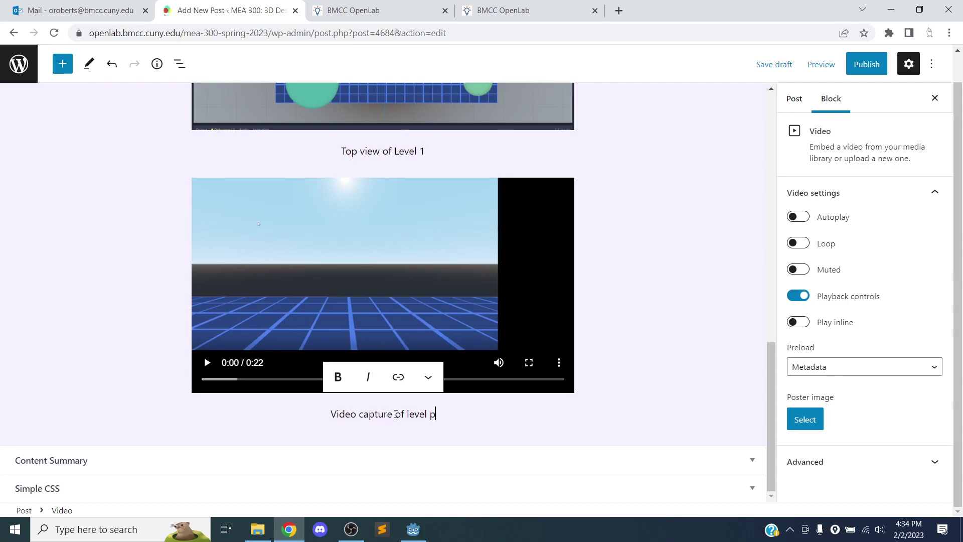
text(la)
key(BackSpace)
key(BackSpace)
key(BackSpace)
key(BackSpace)
key(BackSpace)
key(BackSpace)
key(BackSpace)
key(BackSpace)
key(BackSpace)
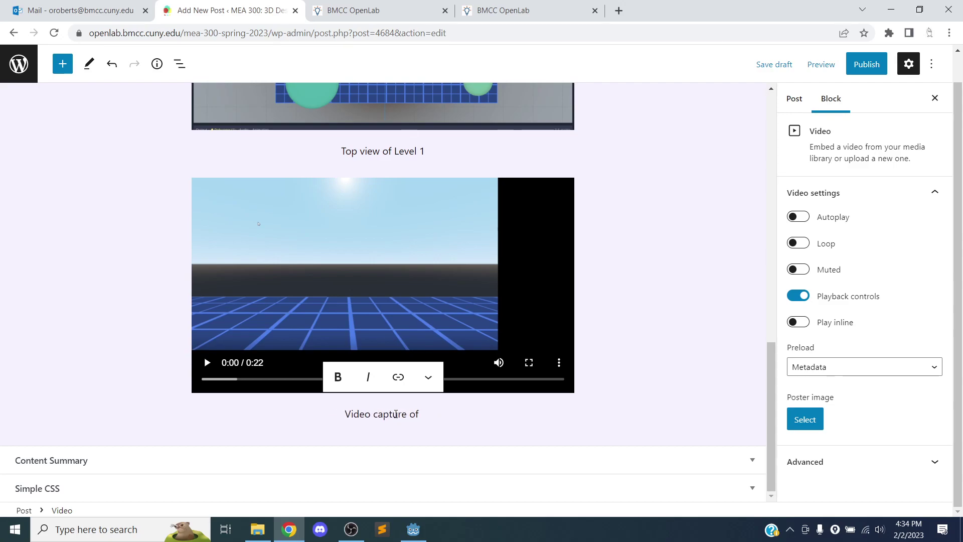
text(Level 1 pl)
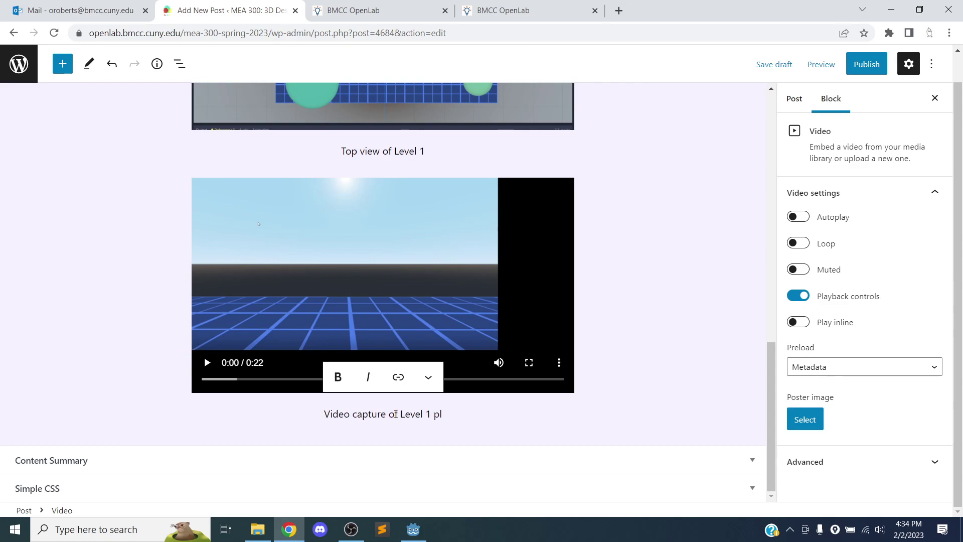
text(aythrough)
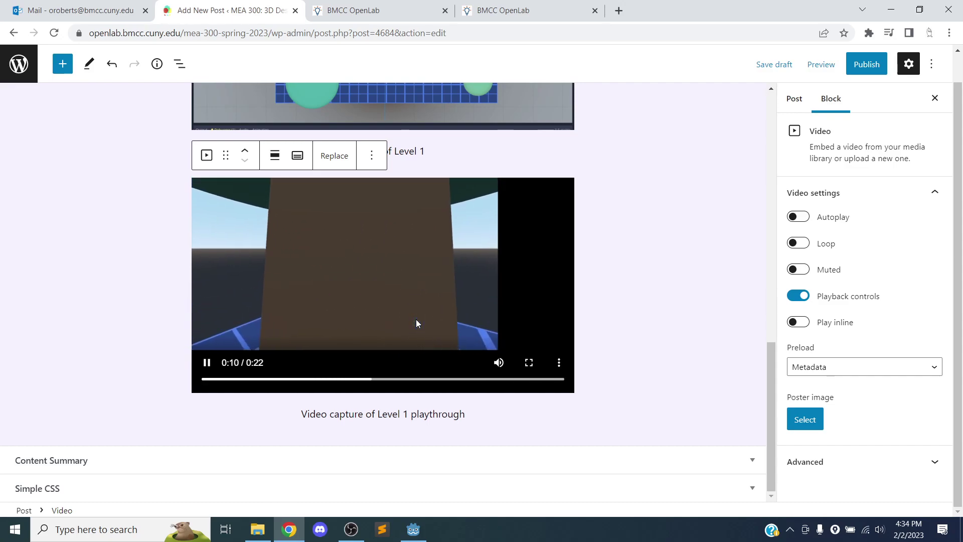
click(375, 310)
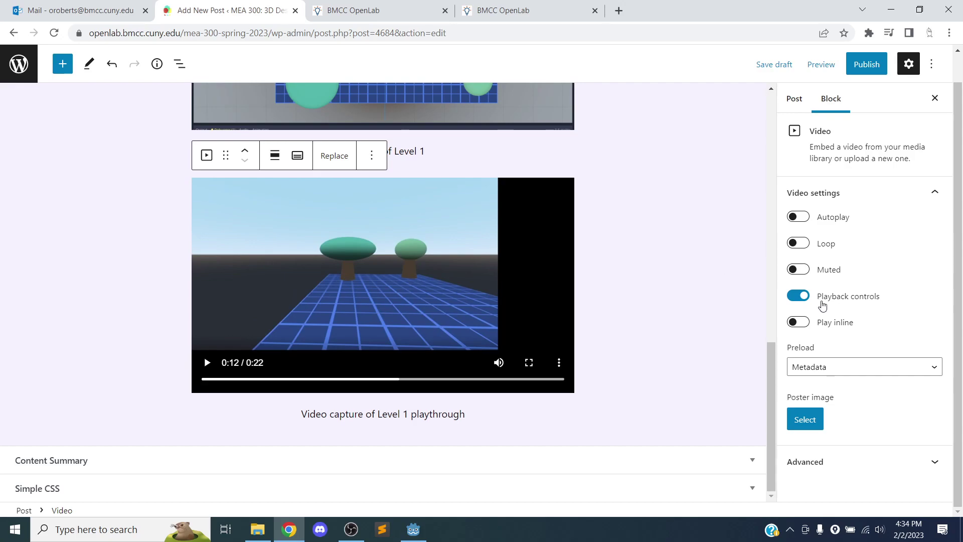
Preview the post in a new tab, review it, and return to the editor.
scroll(690, 300, up, 12)
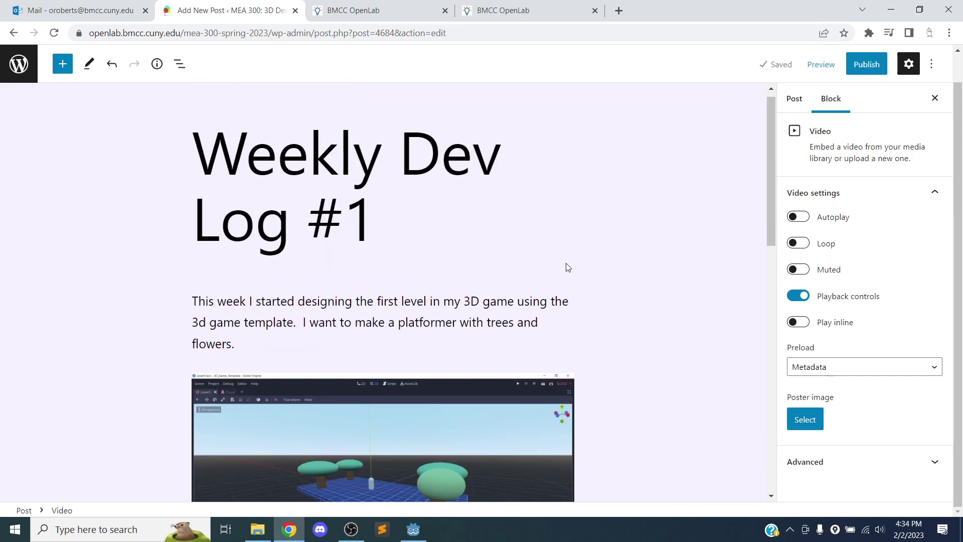
scroll(561, 258, up, 2)
scroll(467, 275, down, 9)
scroll(492, 264, up, 4)
scroll(492, 264, up, 5)
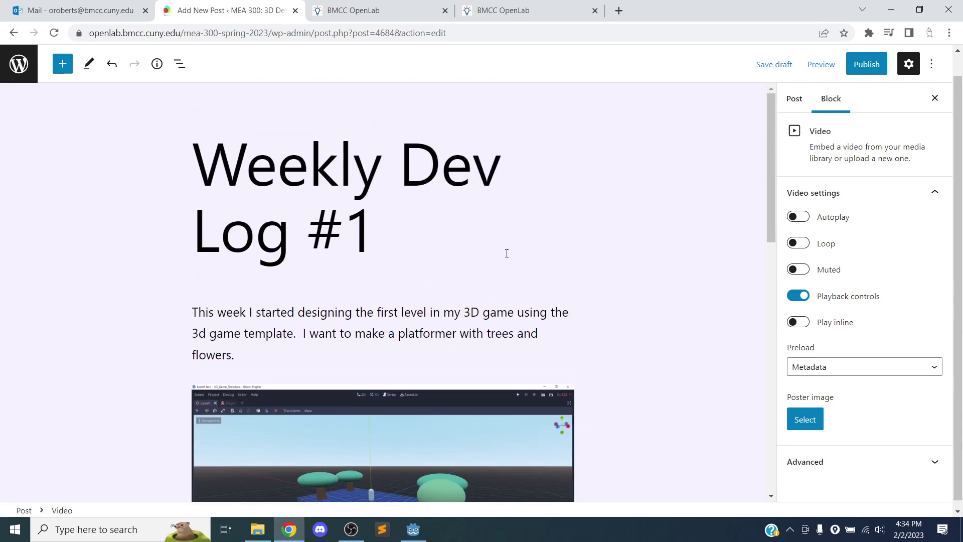
click(820, 65)
click(733, 178)
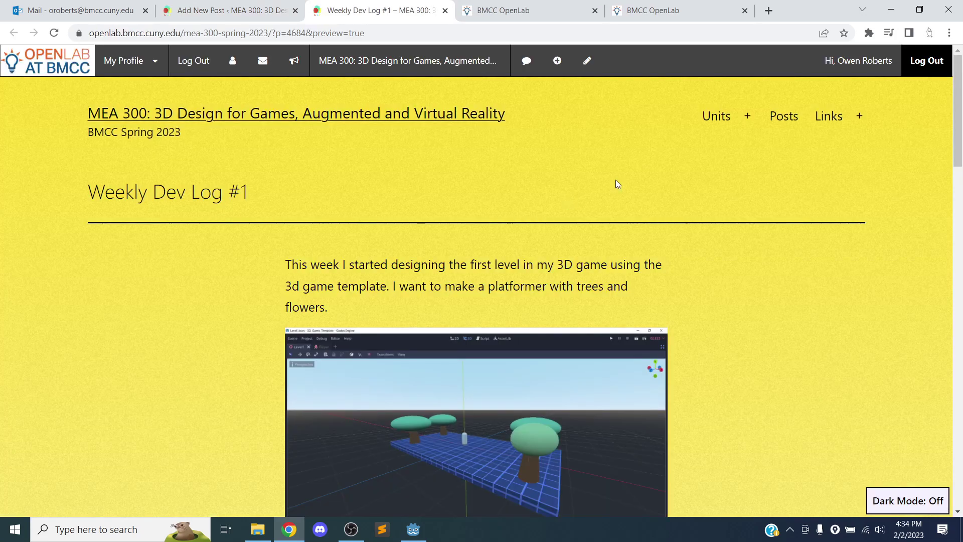
scroll(362, 171, down, 10)
scroll(362, 169, down, 10)
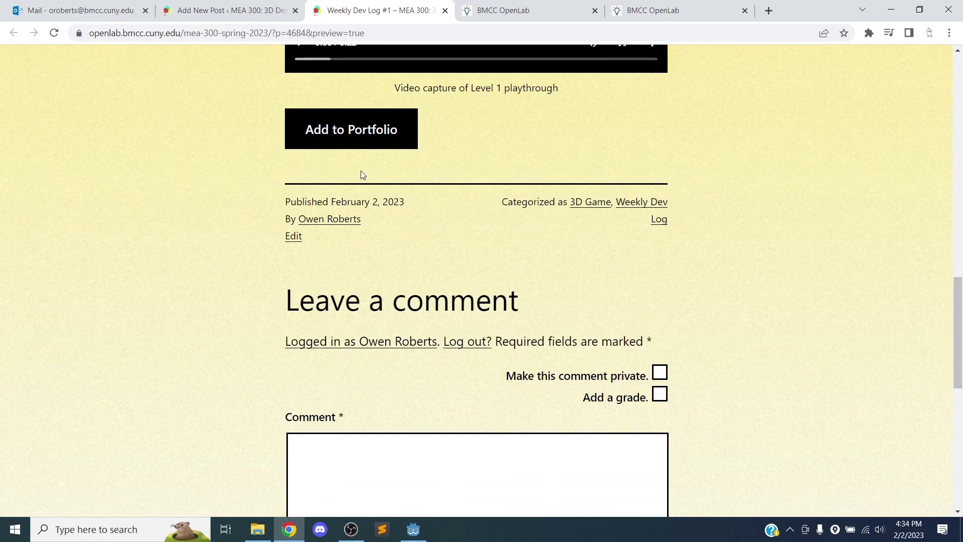
scroll(361, 172, up, 20)
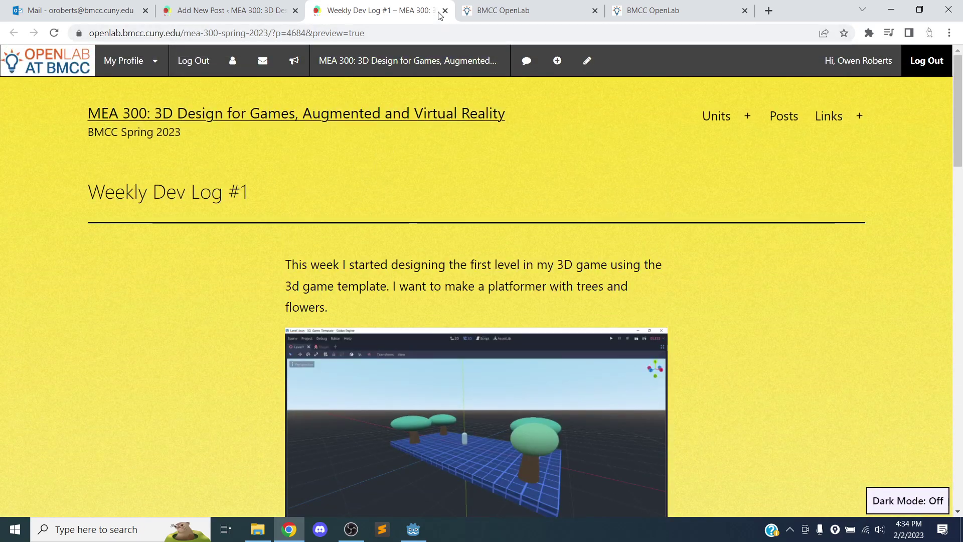
click(445, 10)
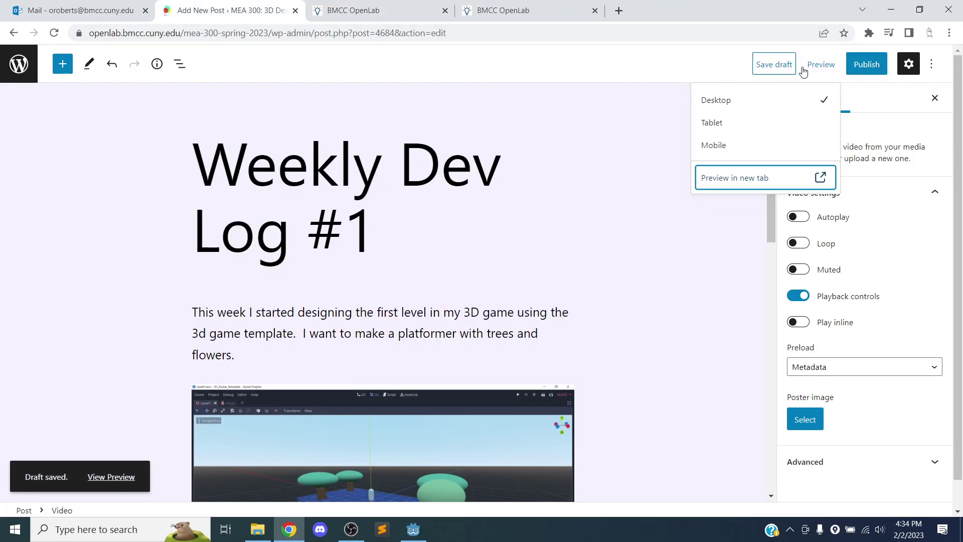
Publish Weekly Dev Log #1 and view the live post page.
click(867, 64)
click(823, 109)
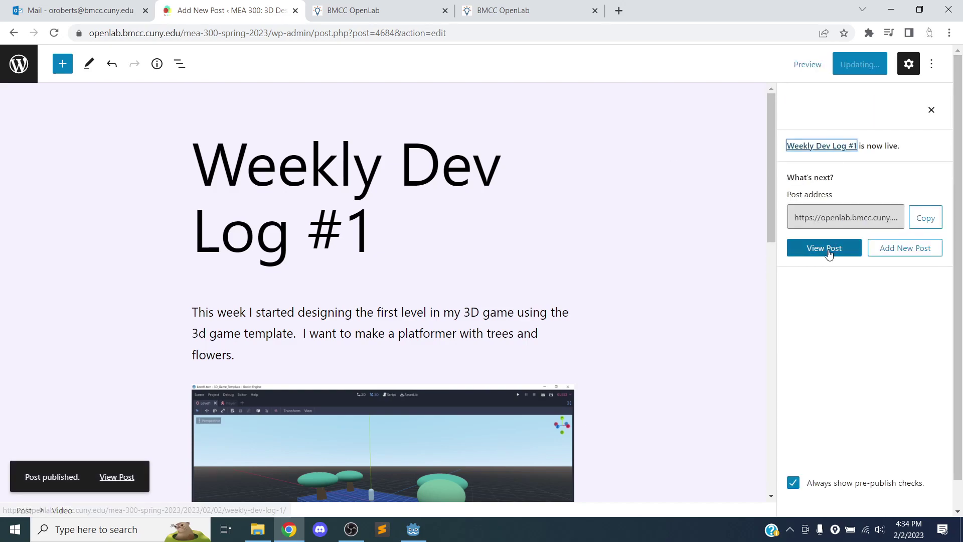
click(829, 249)
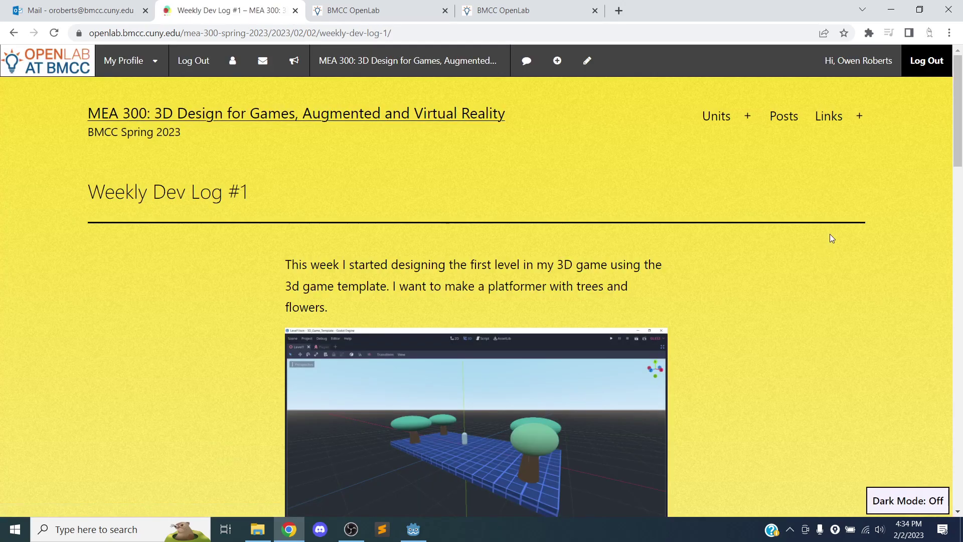
Browse from the live post to the course site's post list and the author's posts page.
scroll(295, 162, down, 20)
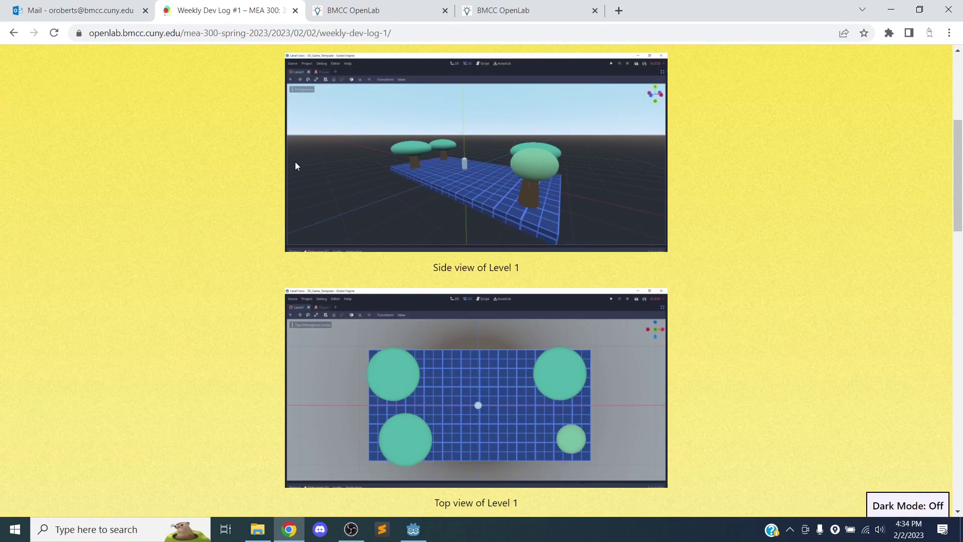
scroll(252, 166, up, 20)
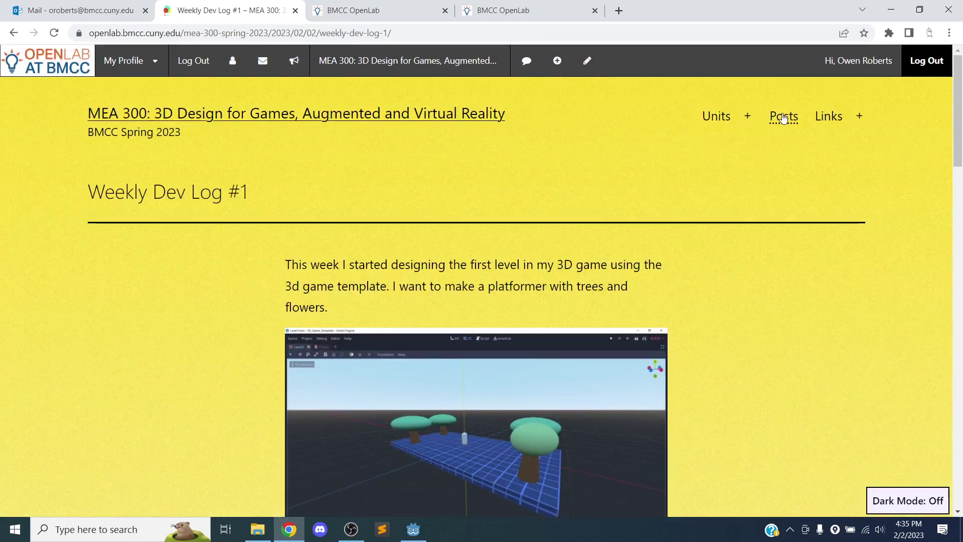
click(784, 118)
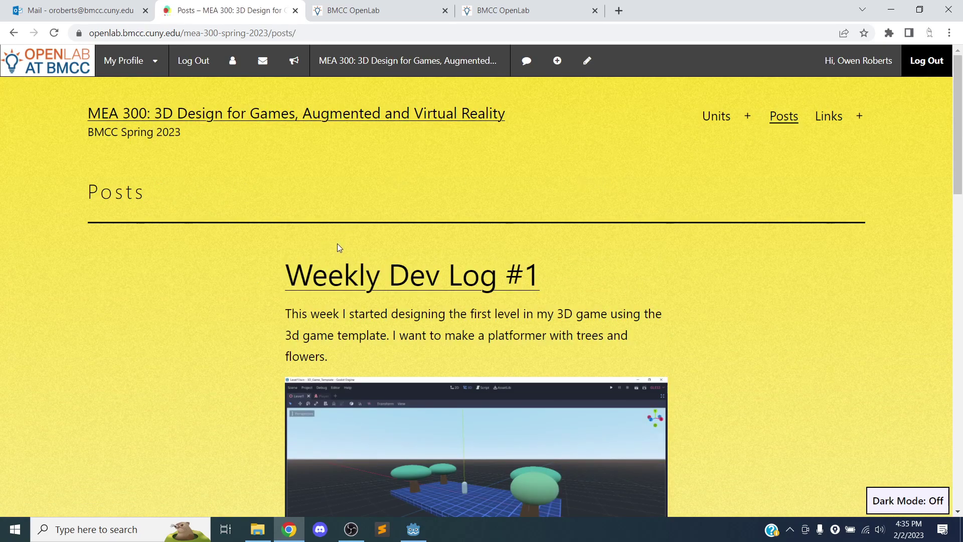
scroll(240, 226, down, 20)
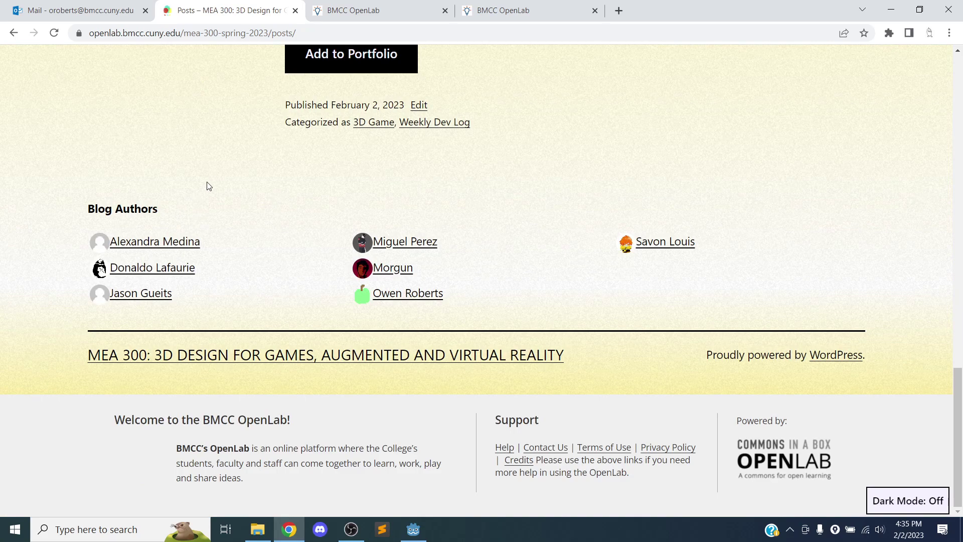
click(395, 299)
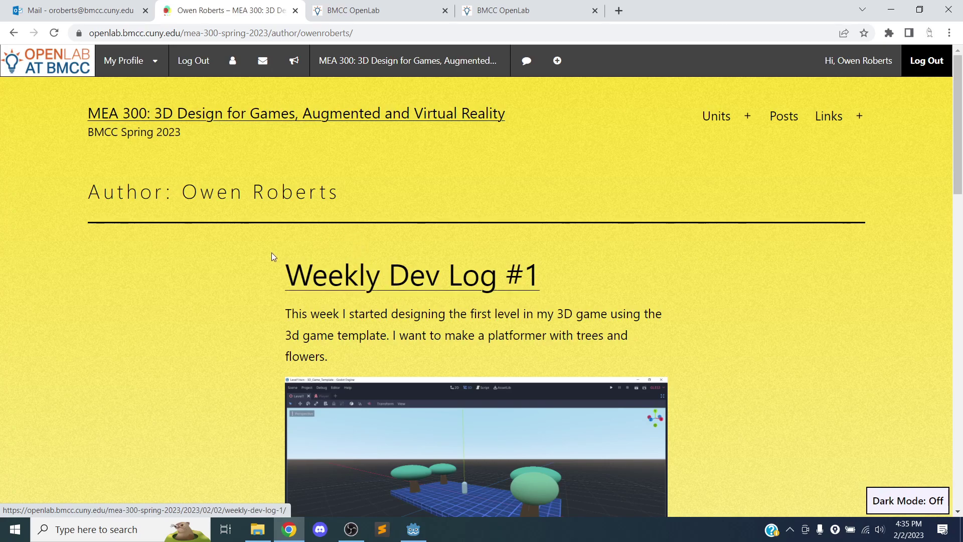
Open the 3D Game category, then the Weekly Dev Log category page.
scroll(274, 251, down, 14)
scroll(274, 254, down, 5)
scroll(274, 255, up, 18)
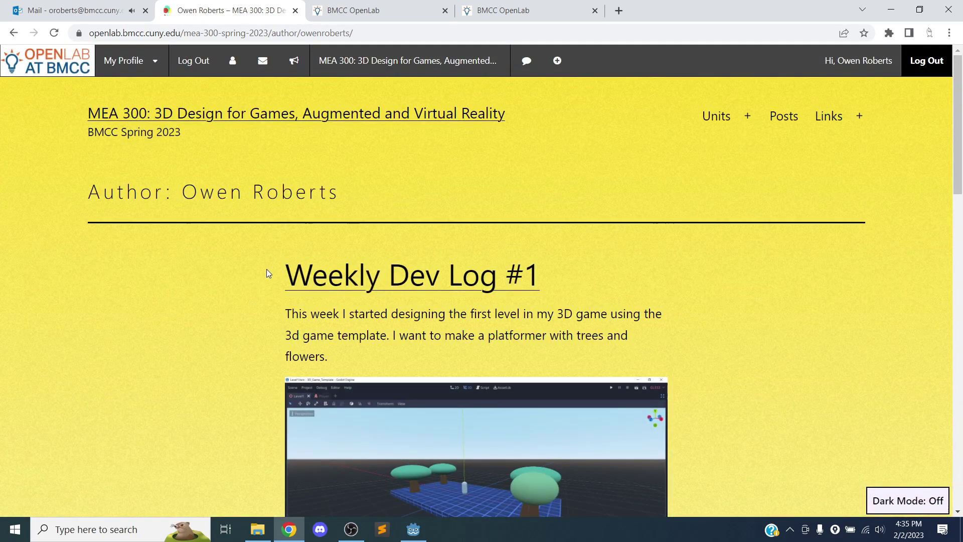
scroll(267, 271, down, 20)
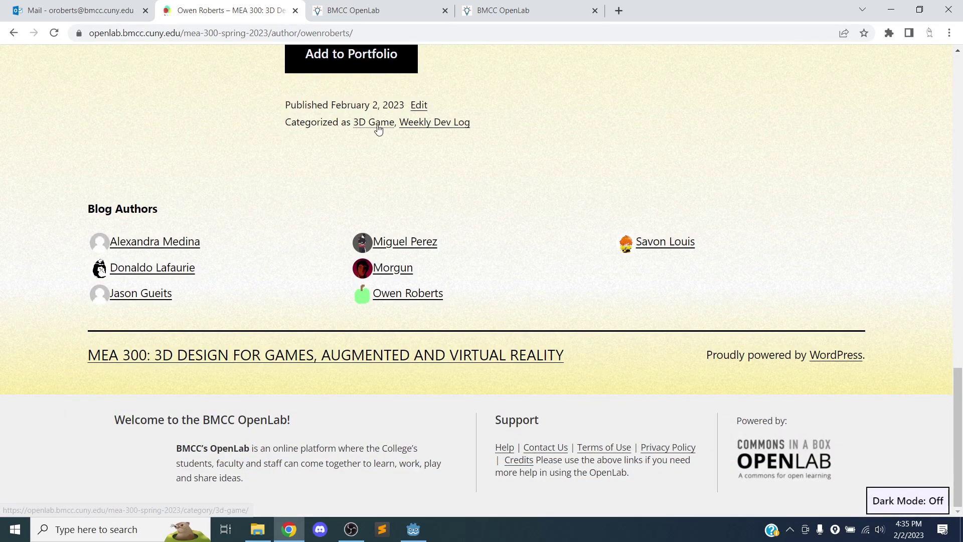
click(365, 129)
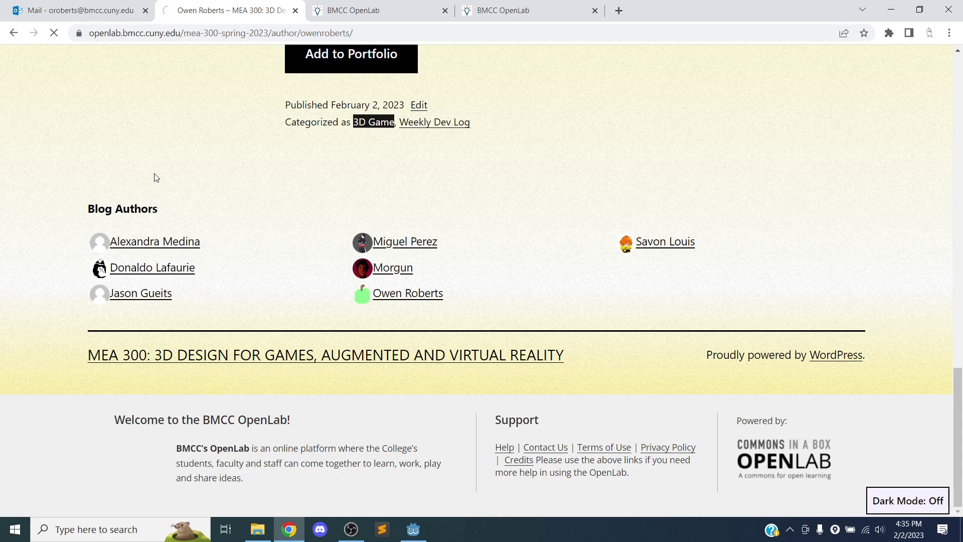
scroll(176, 161, down, 15)
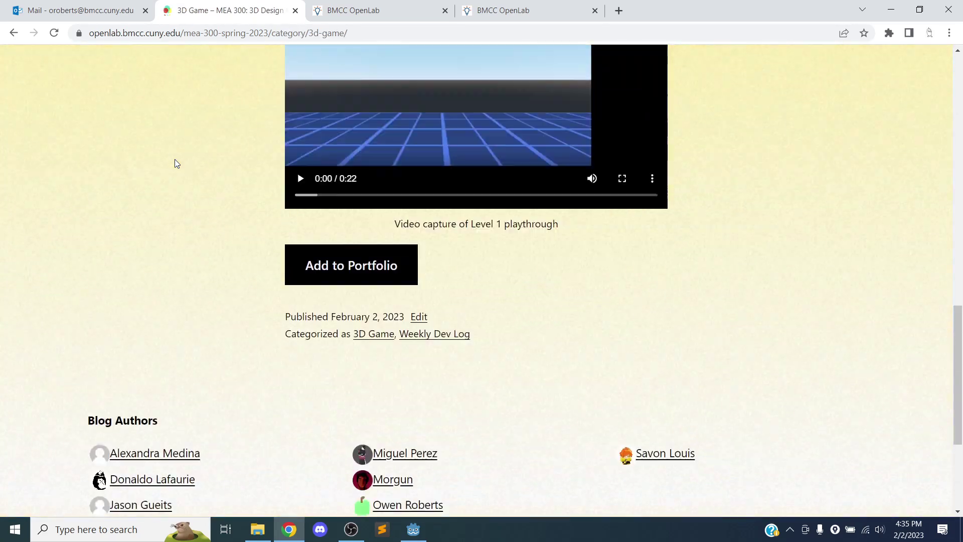
click(450, 126)
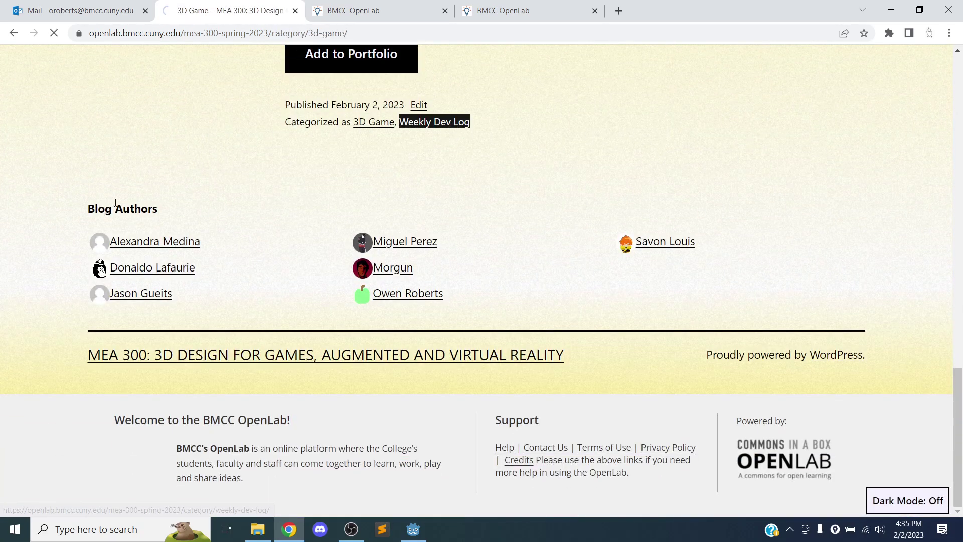
Scroll the Weekly Dev Log category listing and open the post for editing.
scroll(221, 165, down, 5)
scroll(233, 167, down, 15)
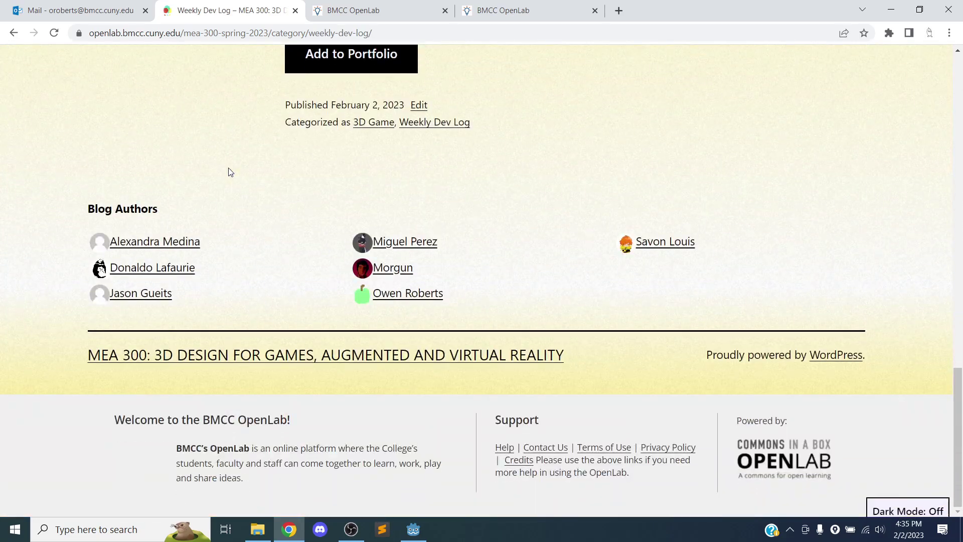
scroll(297, 152, up, 12)
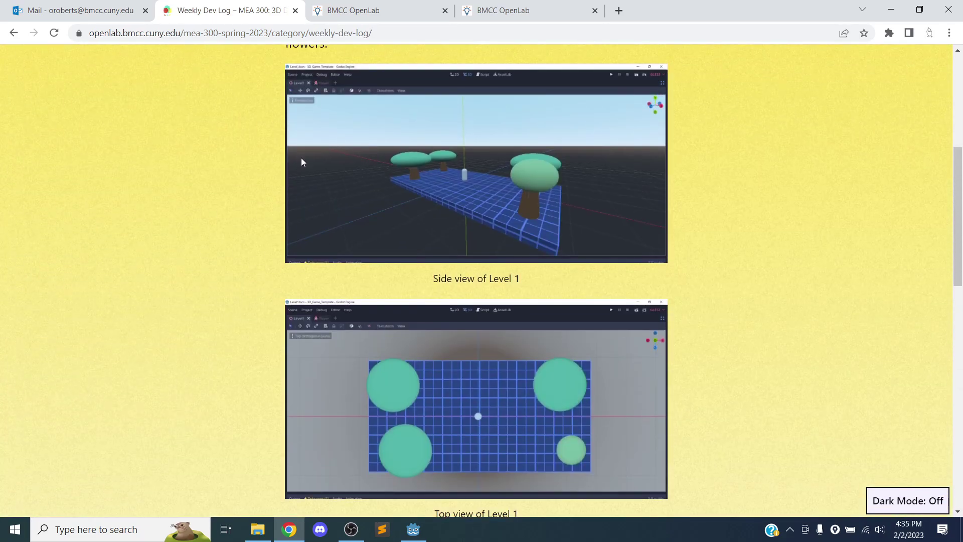
scroll(301, 158, down, 13)
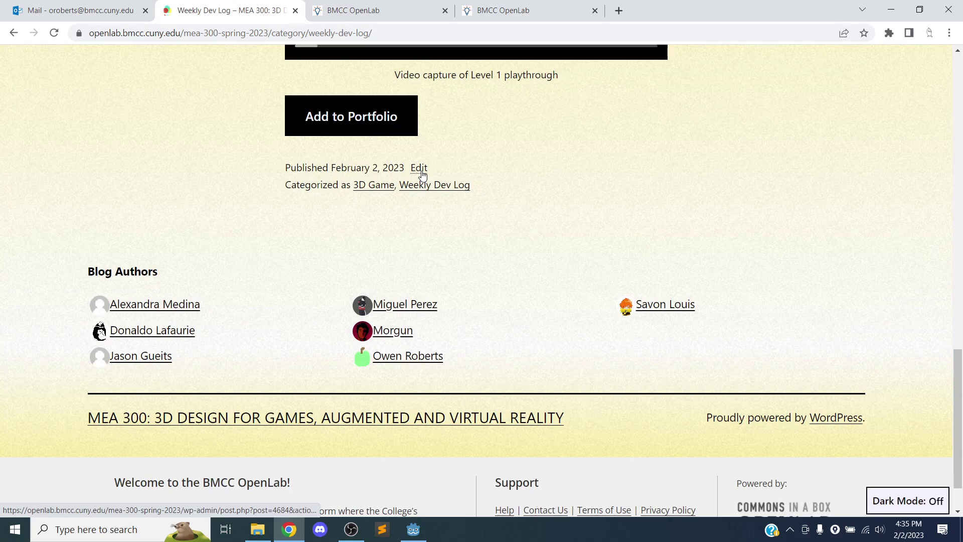
click(421, 171)
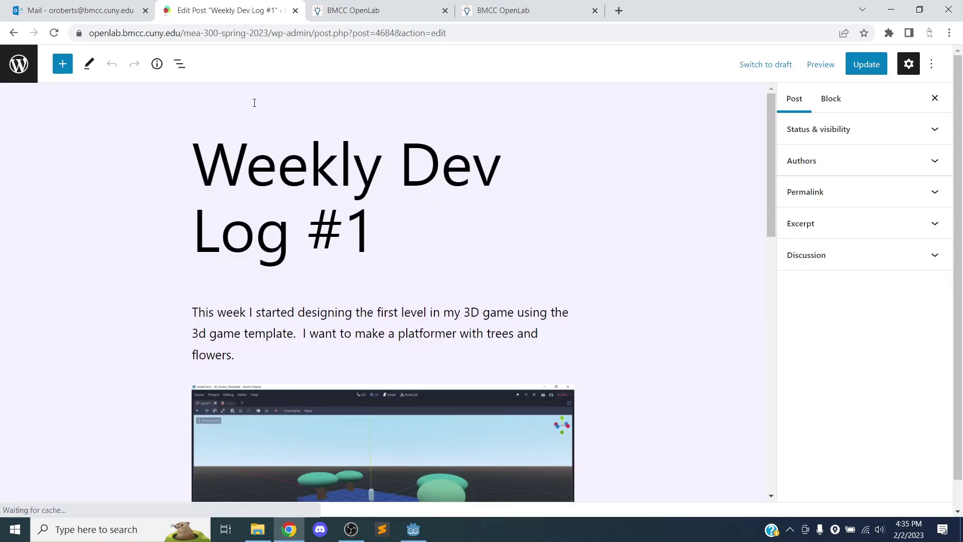
Go to All Posts, scroll the list, and open Weekly Dev Log #1 in the editor.
click(14, 73)
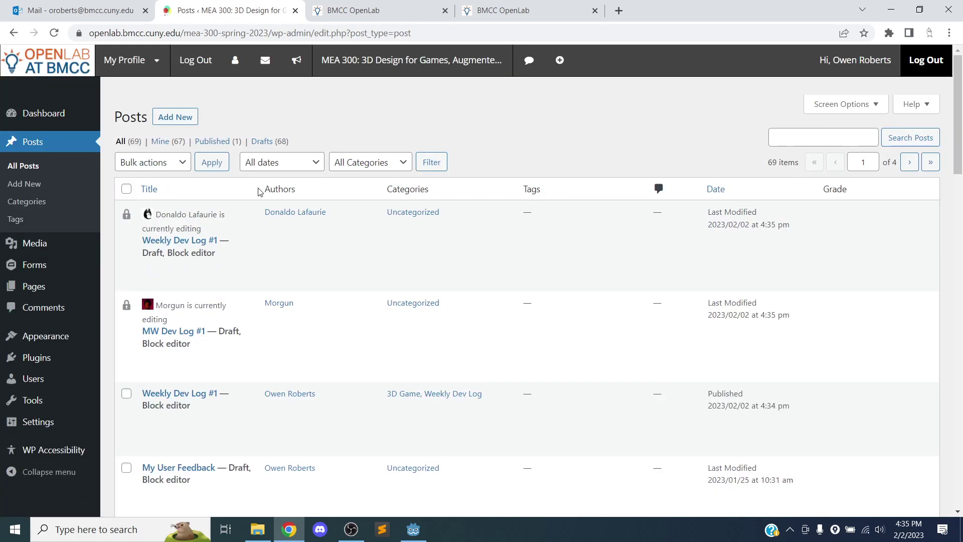
mouse_move(255, 249)
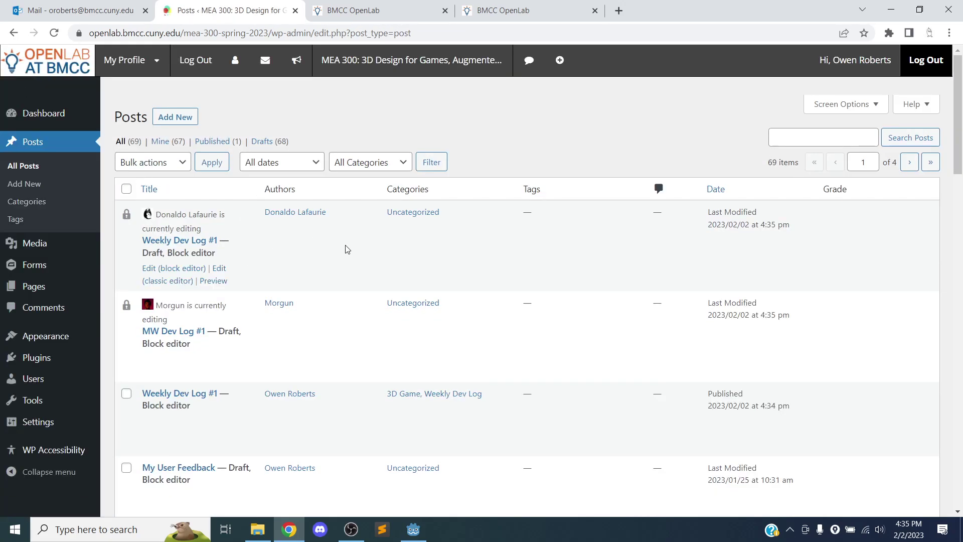
scroll(371, 244, down, 3)
scroll(389, 239, down, 2)
scroll(389, 236, up, 2)
scroll(351, 231, up, 4)
scroll(271, 236, down, 4)
scroll(269, 263, down, 2)
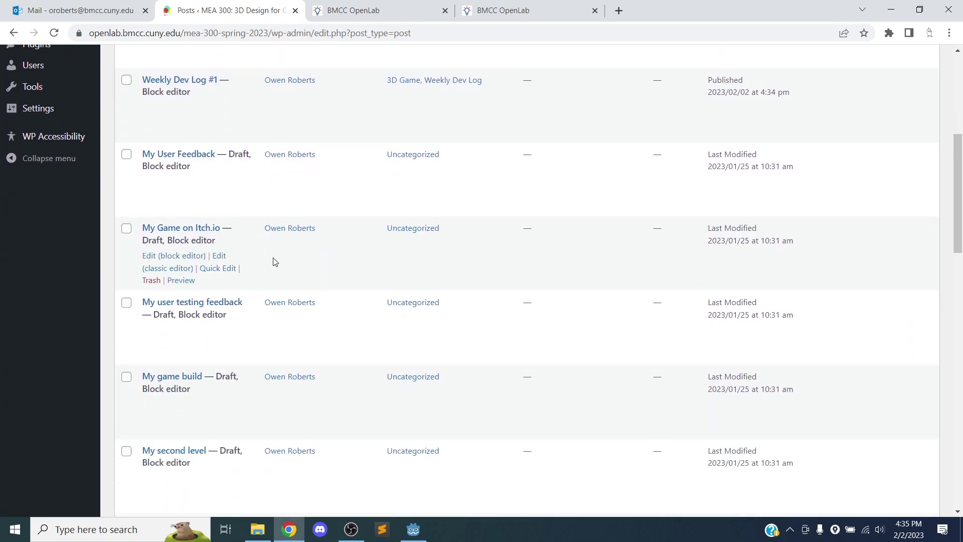
scroll(277, 259, down, 3)
scroll(282, 255, up, 9)
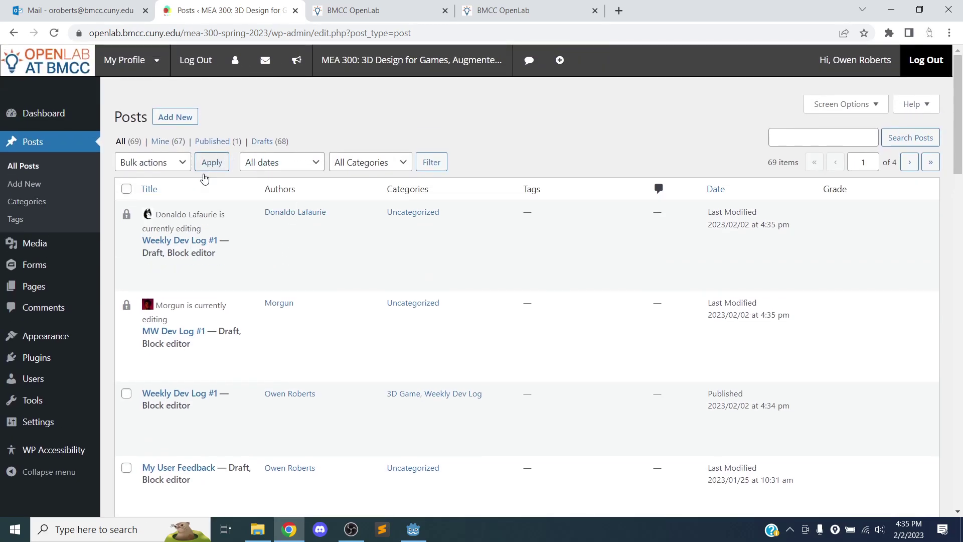
scroll(211, 299, down, 3)
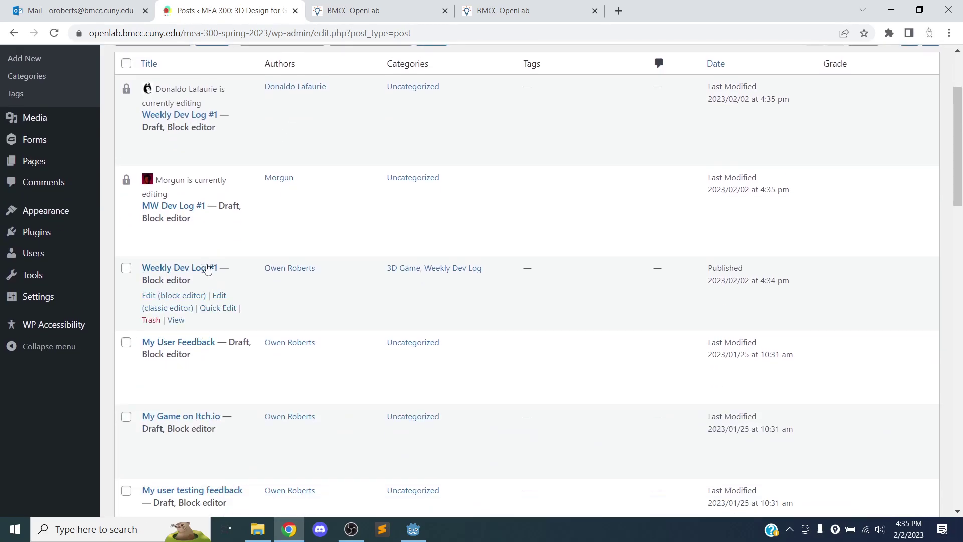
click(208, 268)
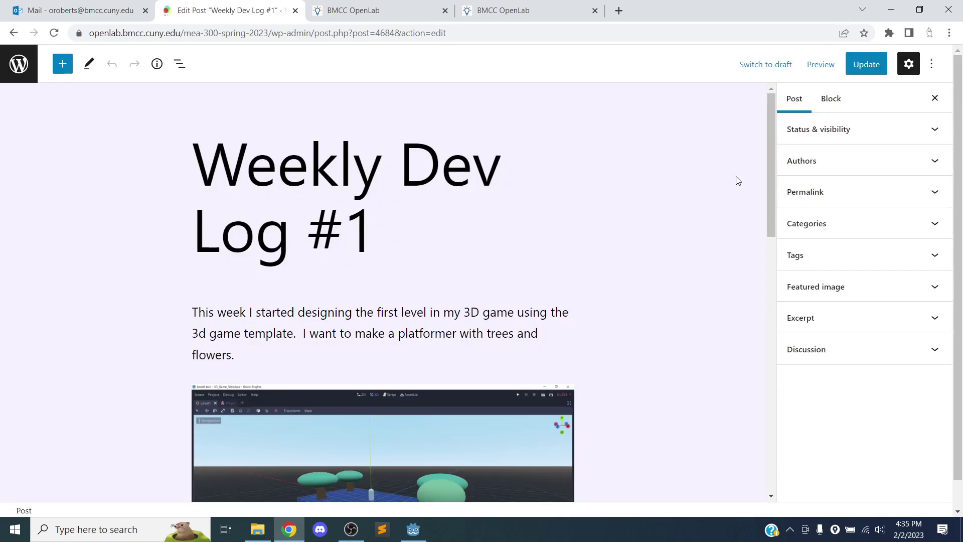
Expand Permalink and open the published post from its View Post link in a new tab.
drag(771, 137, 688, 121)
click(820, 193)
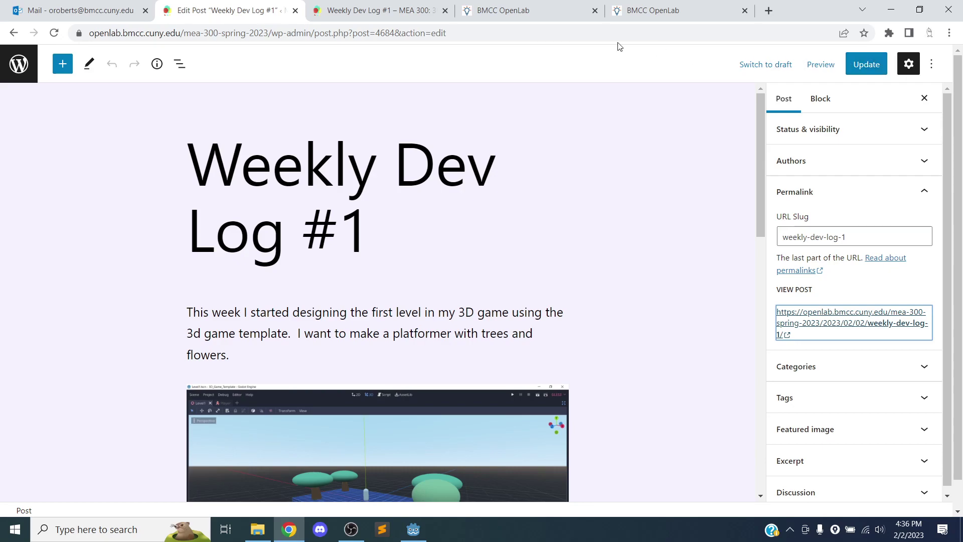
click(381, 11)
Scroll through the live post's Level 1 images, gameplay video and portfolio option.
scroll(576, 145, down, 6)
scroll(575, 145, down, 14)
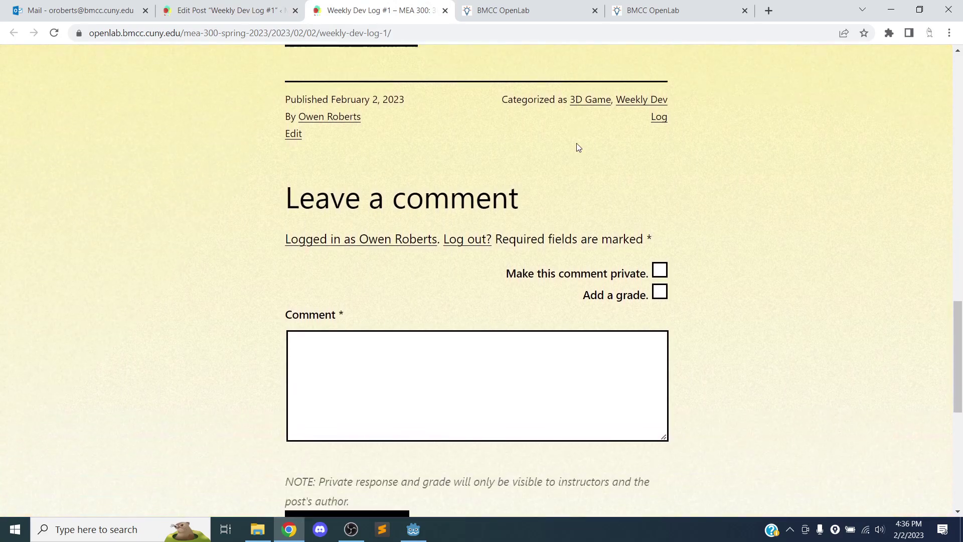
scroll(576, 146, up, 4)
scroll(579, 145, up, 3)
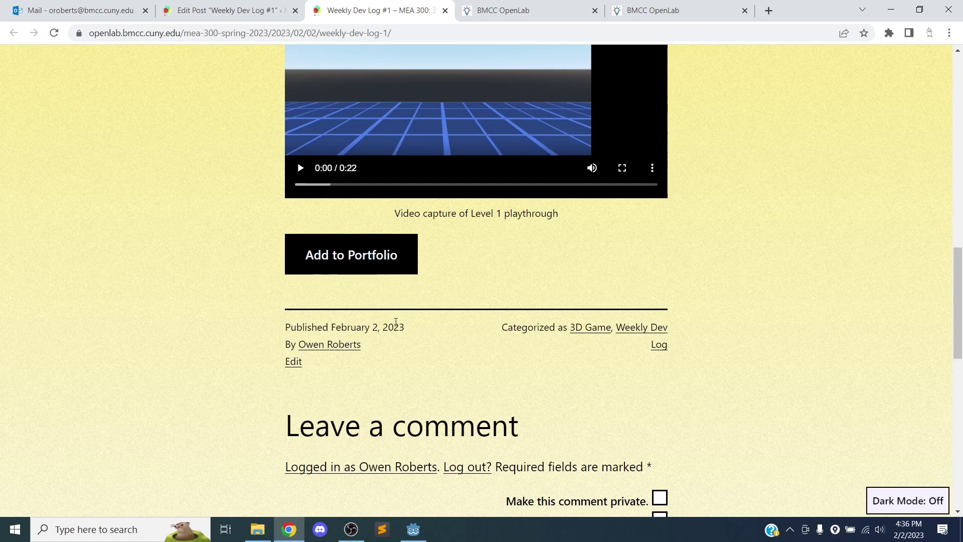
scroll(411, 308, up, 15)
scroll(435, 249, down, 8)
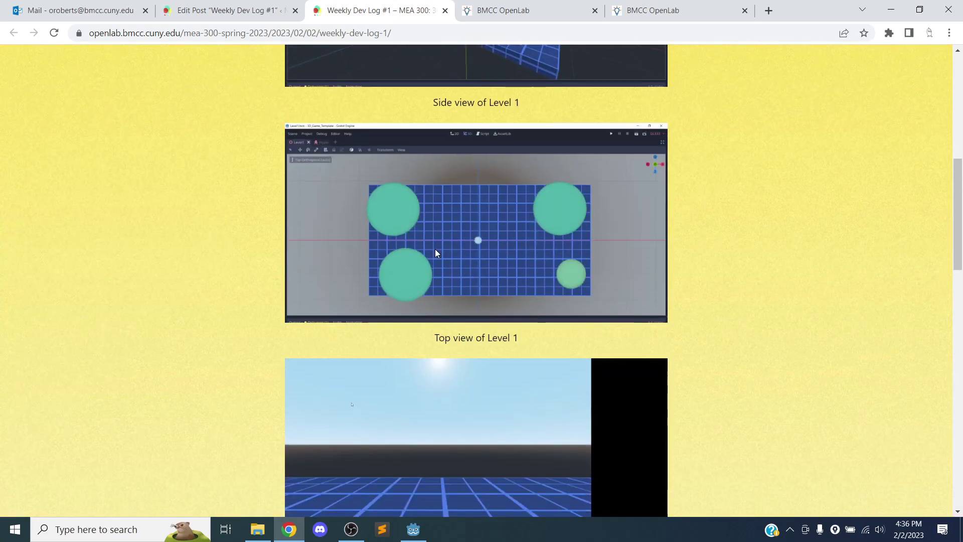
scroll(435, 249, down, 6)
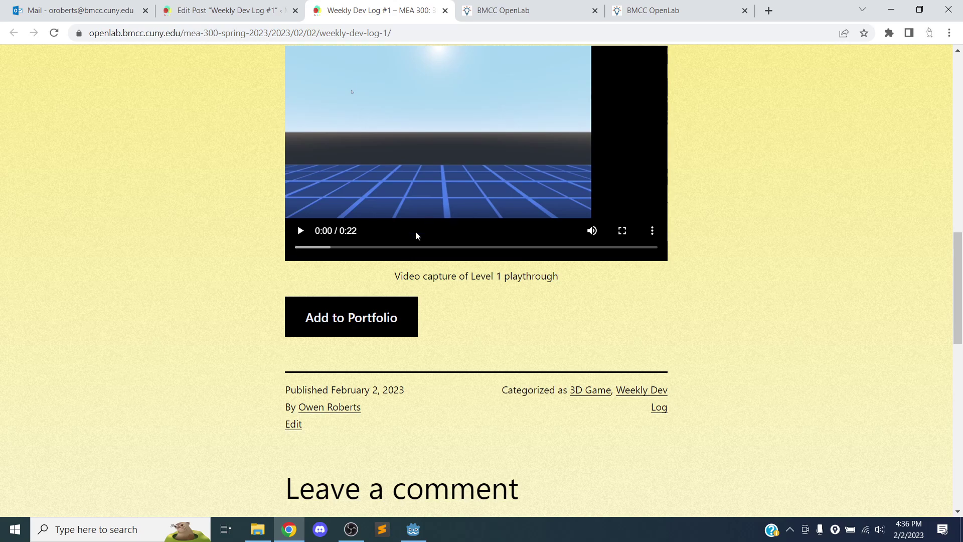
scroll(415, 232, up, 14)
mouse_move(401, 67)
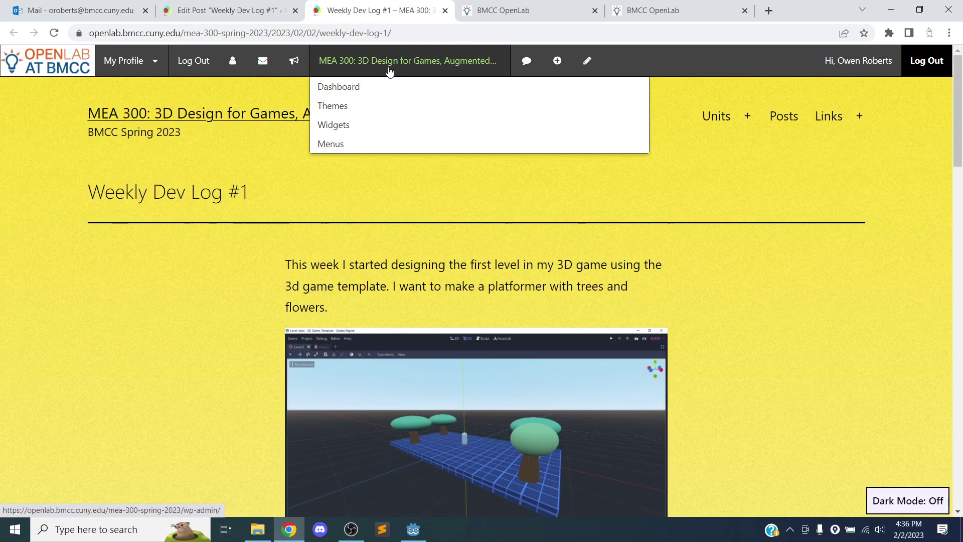
Open My Profile from the admin bar in a new tab and scroll through the profile.
mouse_move(123, 65)
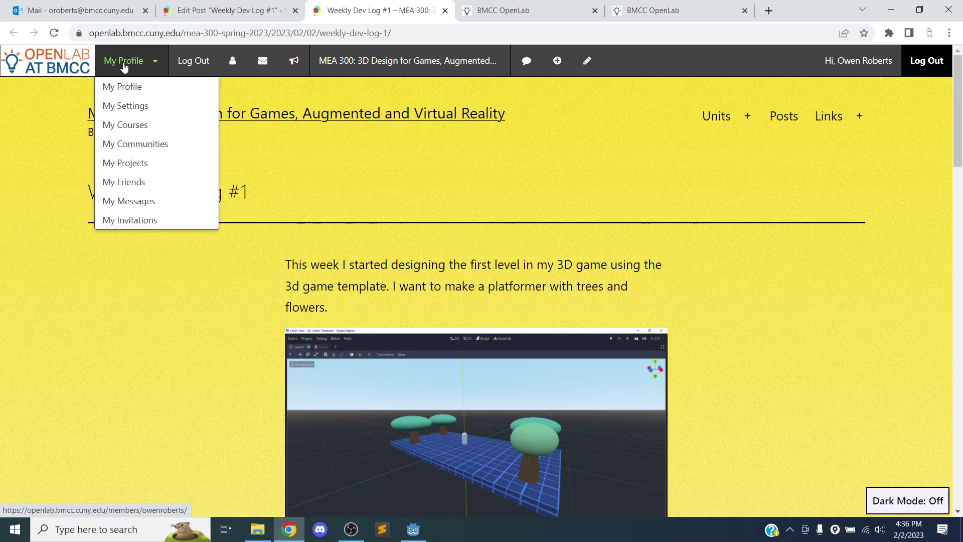
right_click(134, 89)
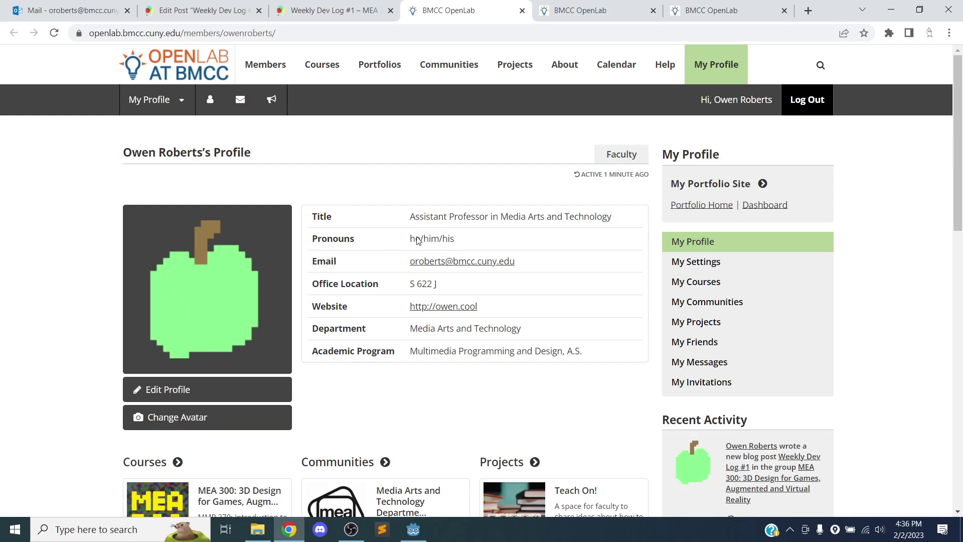
scroll(412, 314, down, 7)
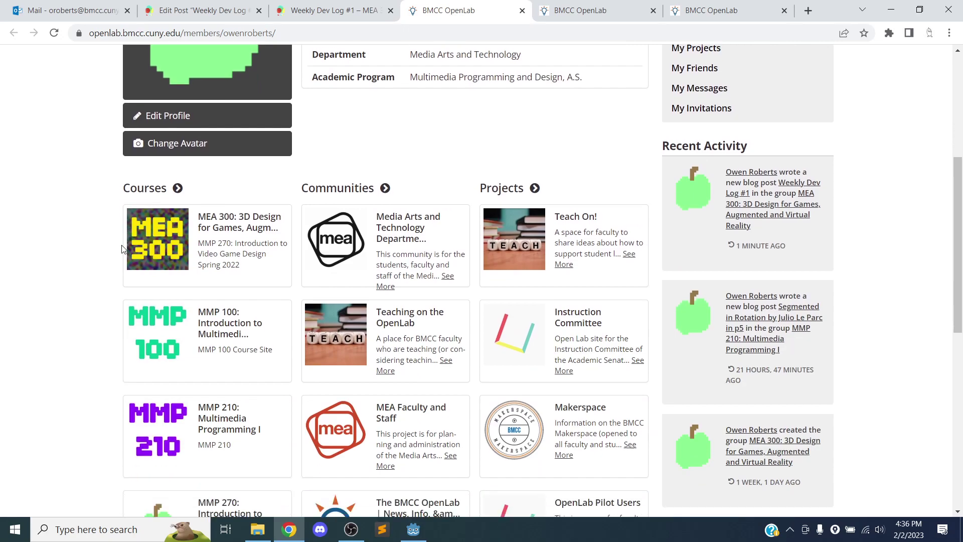
scroll(189, 252, up, 4)
scroll(202, 248, down, 7)
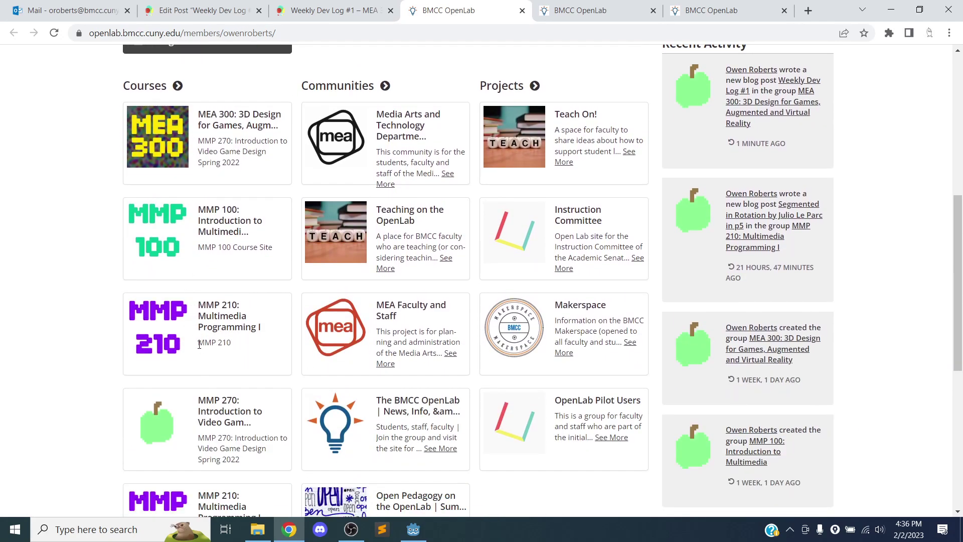
scroll(203, 248, up, 4)
scroll(217, 279, up, 4)
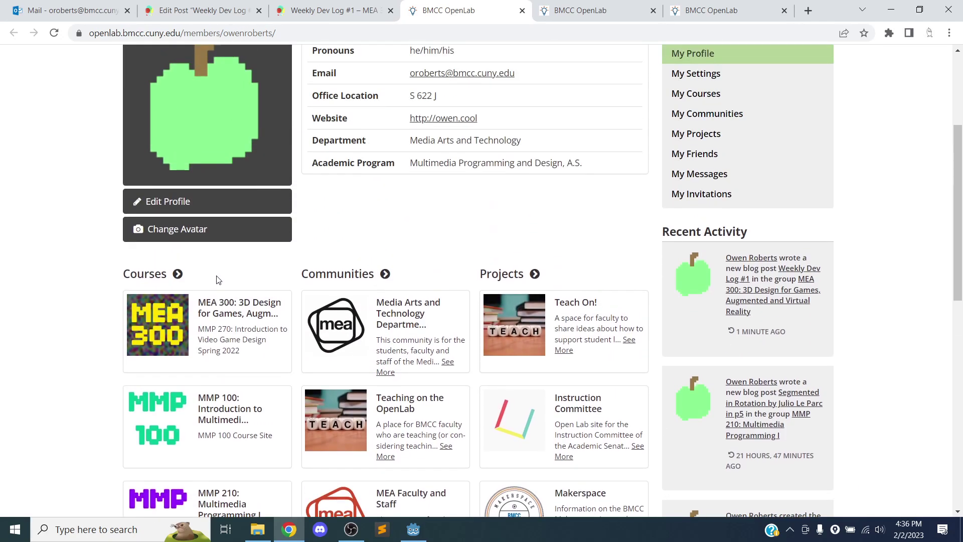
scroll(308, 286, down, 4)
scroll(507, 220, up, 2)
scroll(522, 223, down, 3)
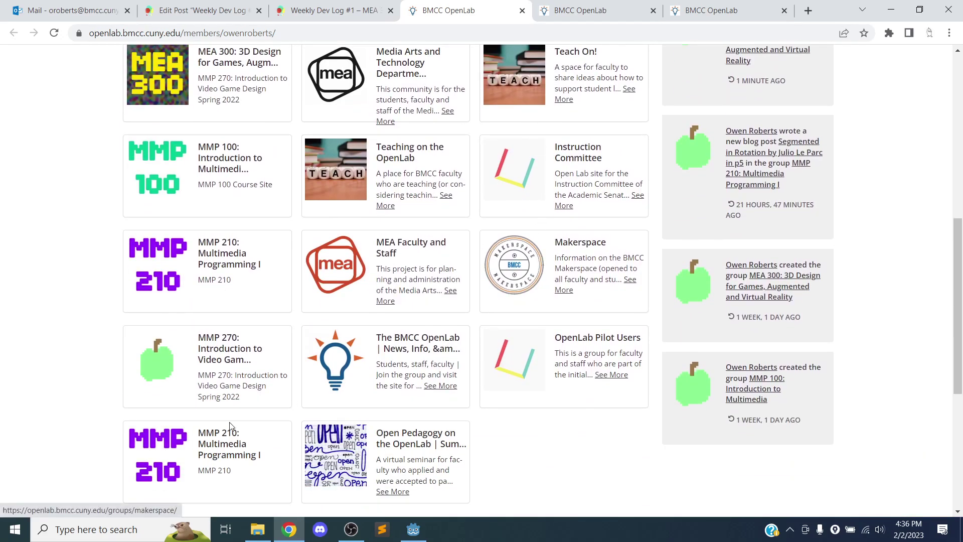
scroll(547, 257, up, 4)
scroll(550, 257, up, 5)
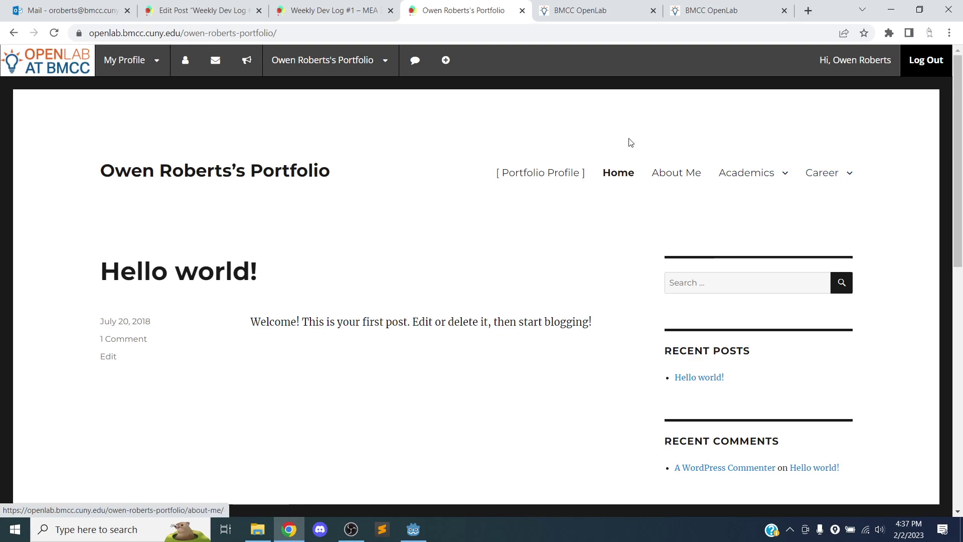
Add Weekly Dev Log #1 to the author's portfolio from the post page.
click(331, 20)
scroll(271, 225, down, 15)
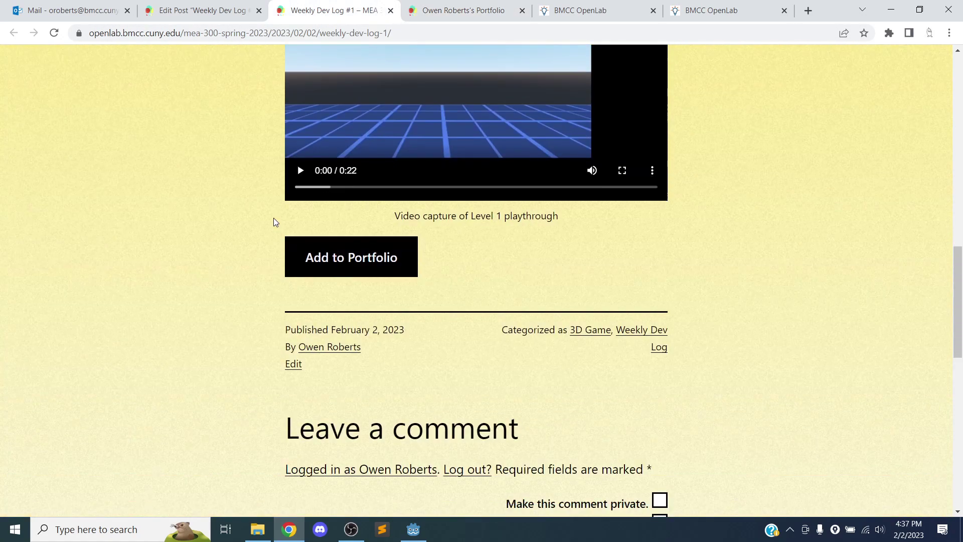
click(332, 256)
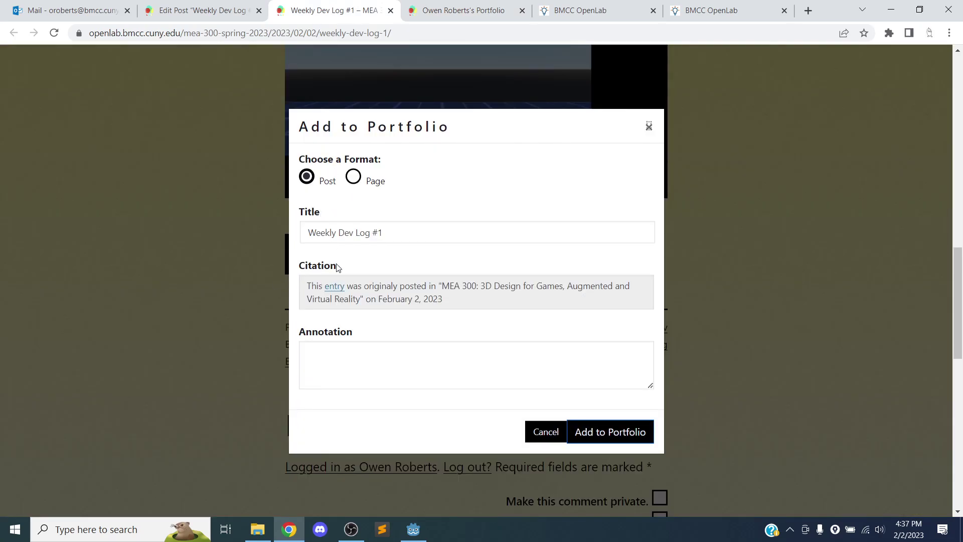
scroll(382, 302, down, 2)
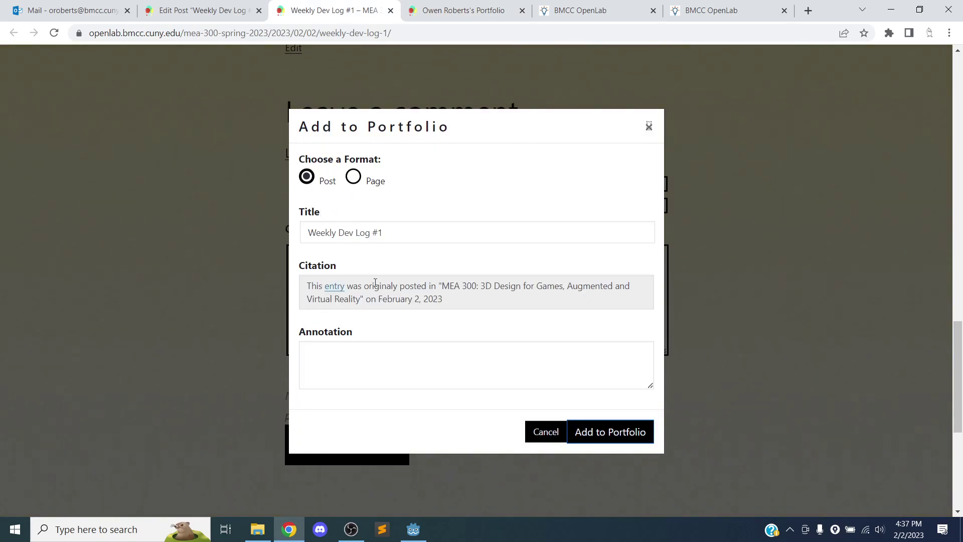
click(613, 433)
Compare the portfolio home page with the post; the portfolio still lists only Hello world!
click(463, 10)
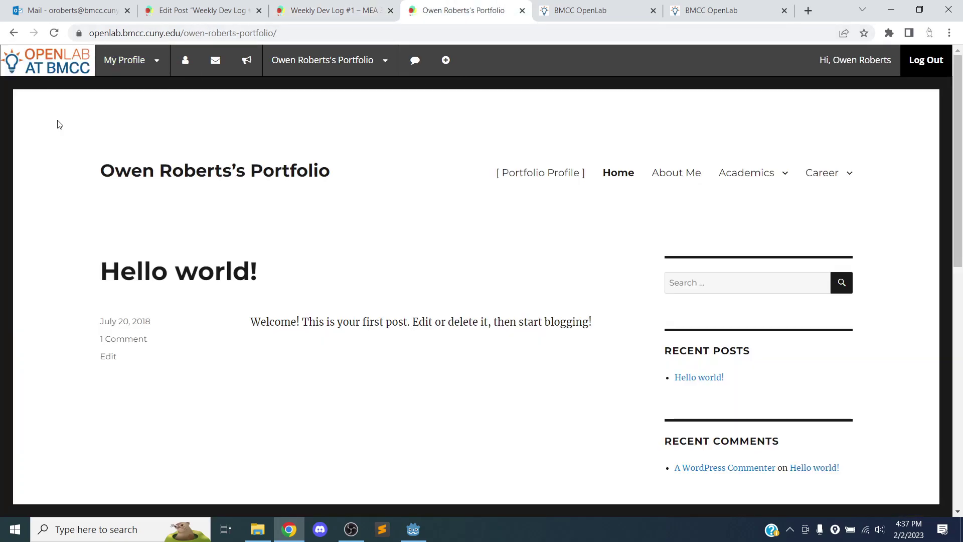
scroll(410, 200, down, 1)
scroll(411, 199, up, 1)
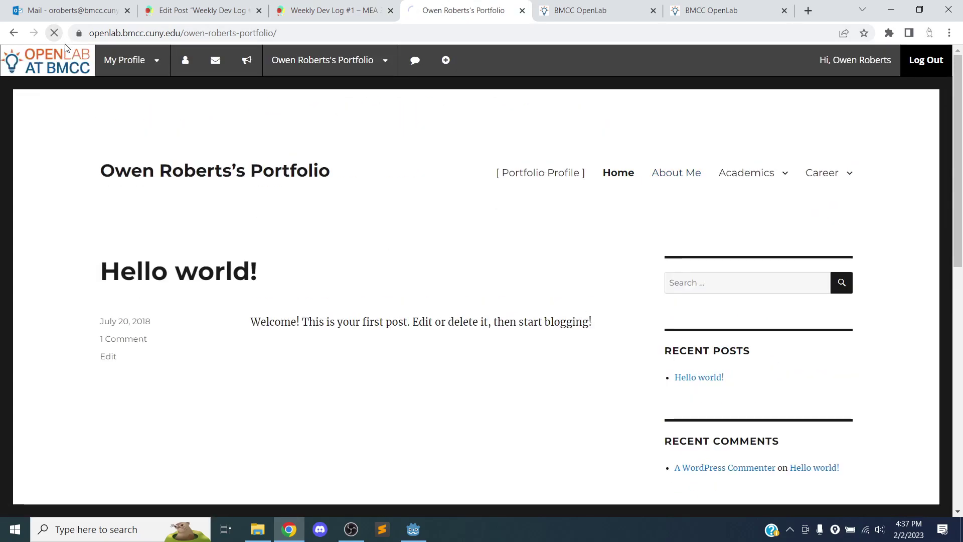
click(326, 10)
scroll(468, 279, down, 6)
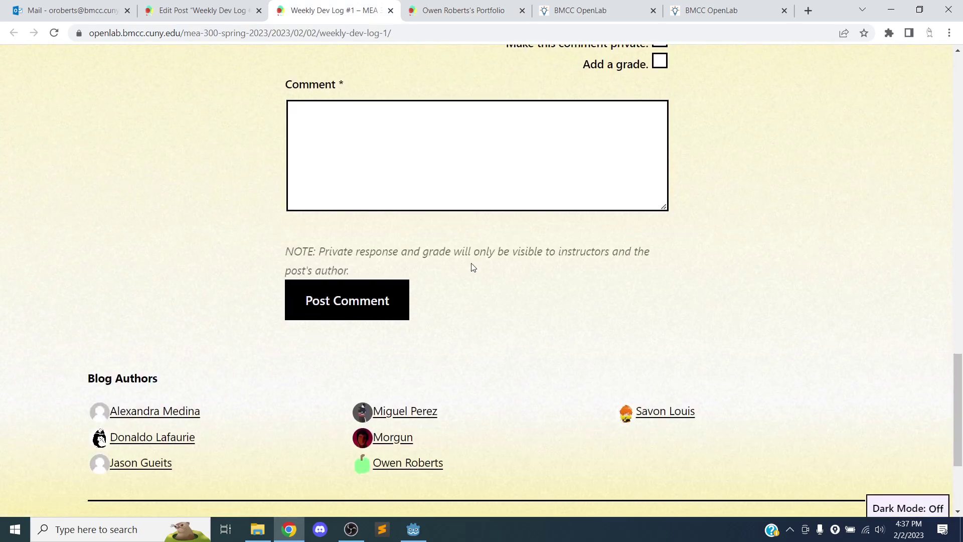
scroll(473, 264, up, 7)
scroll(473, 264, up, 10)
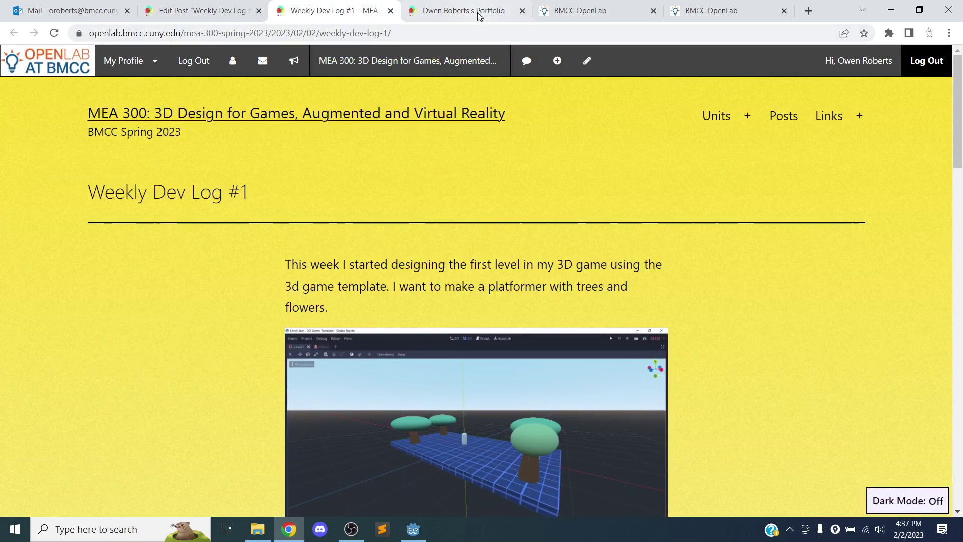
click(459, 10)
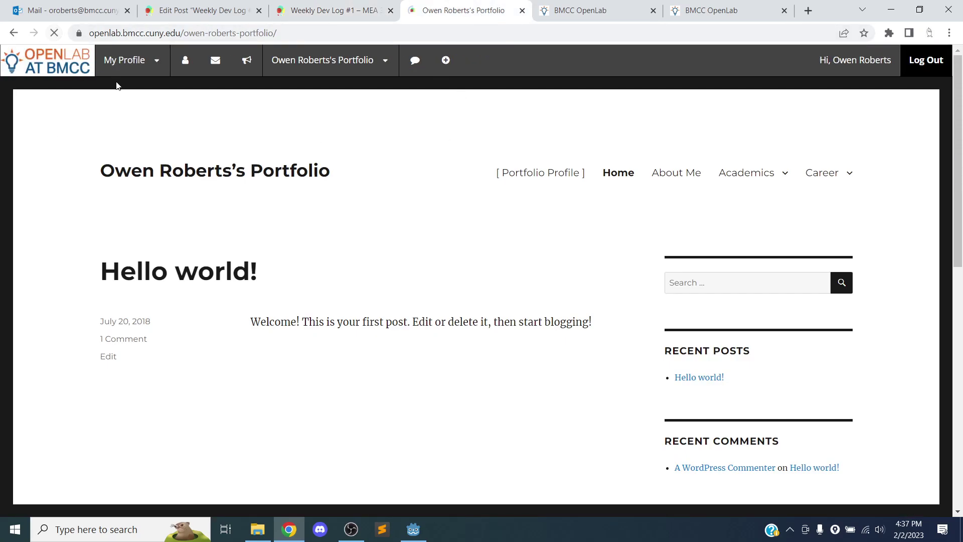
Open the author's OpenLab profile from the admin bar and reach its Account Settings page.
click(346, 14)
click(446, 19)
mouse_move(132, 61)
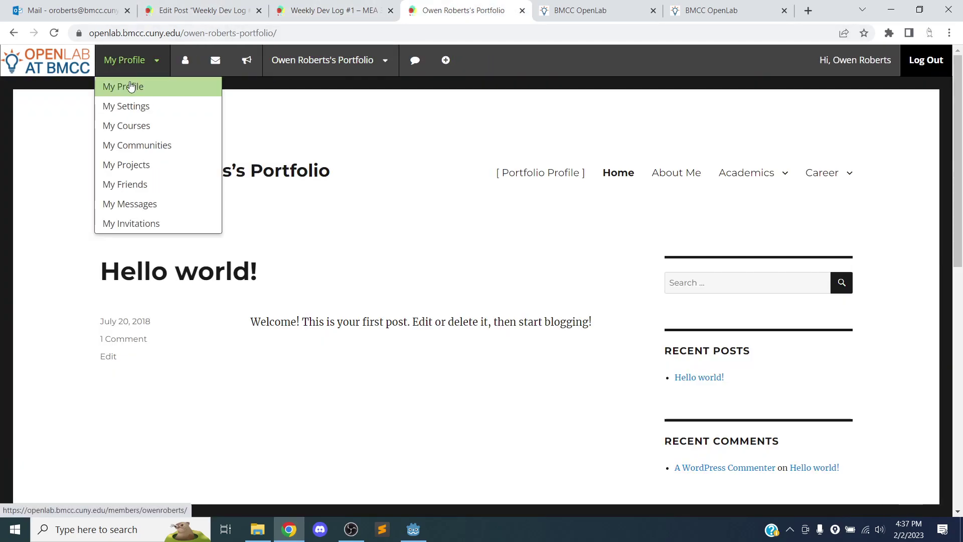
click(129, 87)
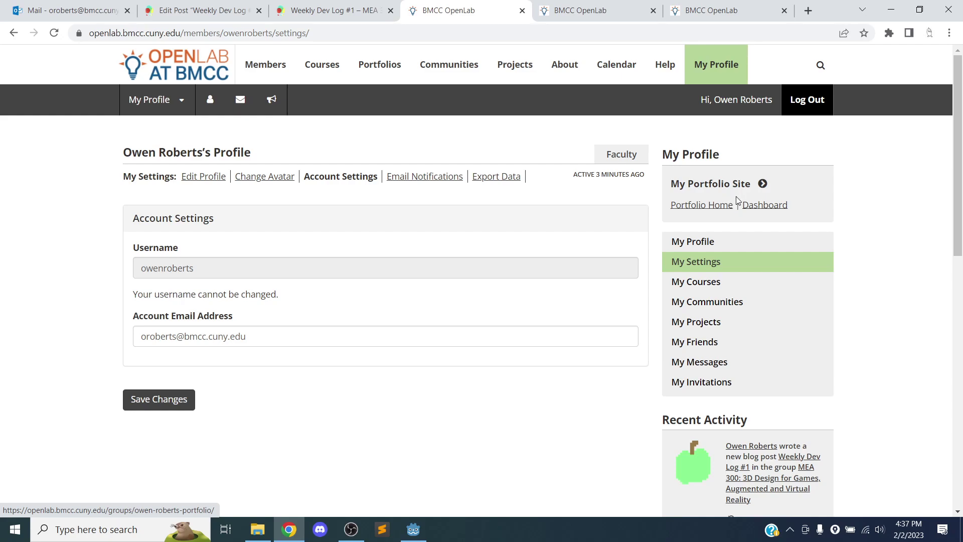
mouse_move(260, 96)
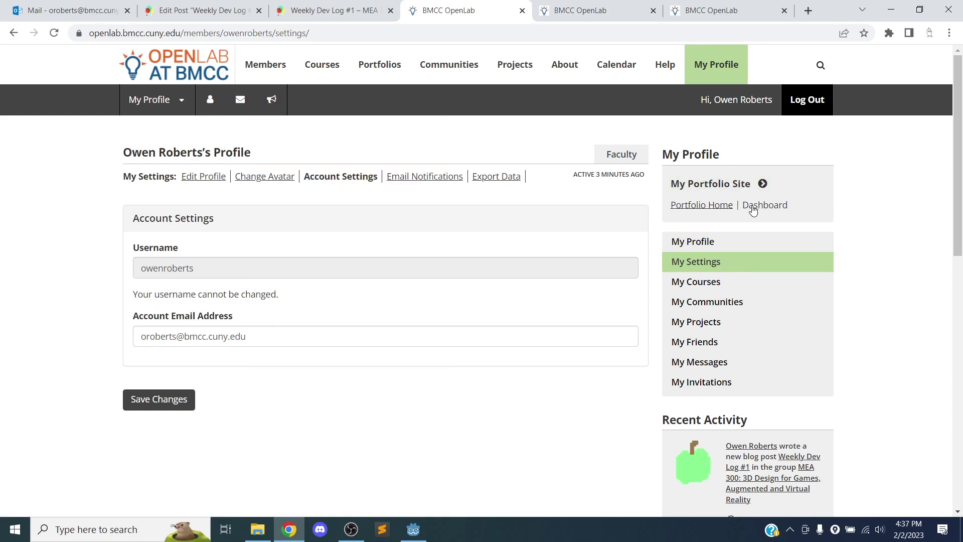
click(334, 12)
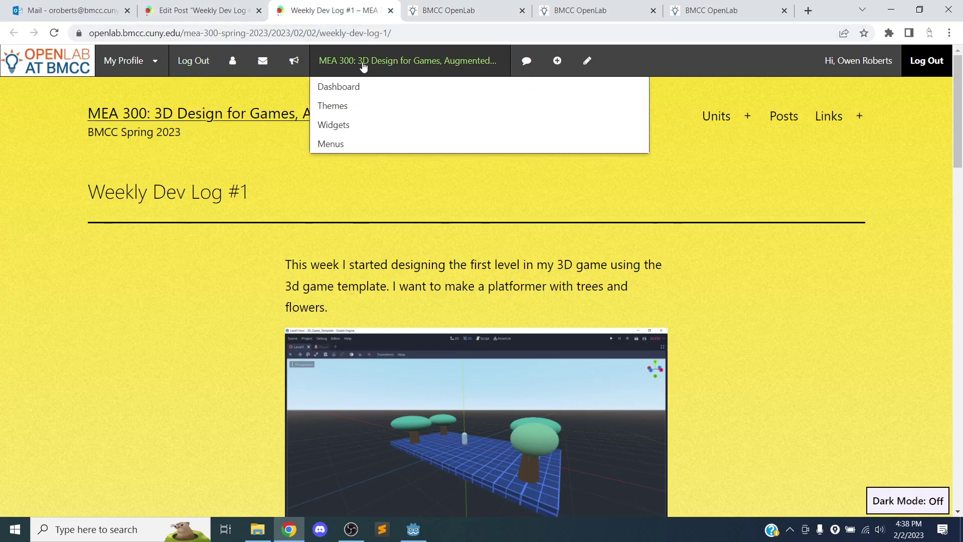
click(427, 14)
mouse_move(138, 98)
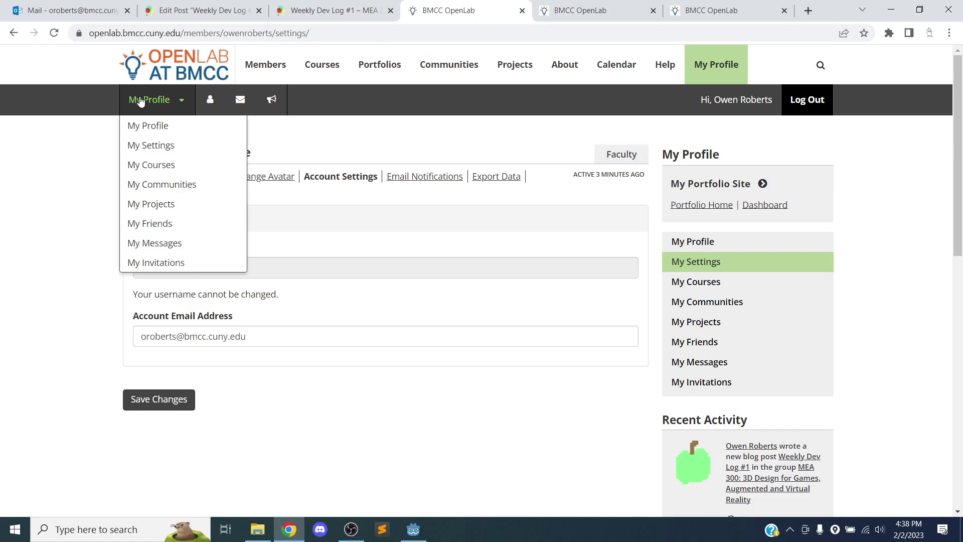
click(153, 170)
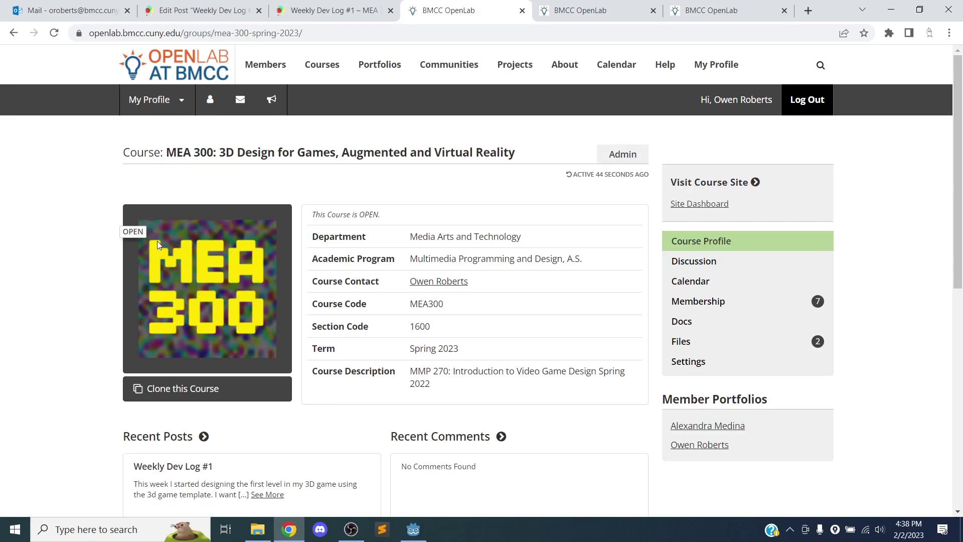
click(696, 358)
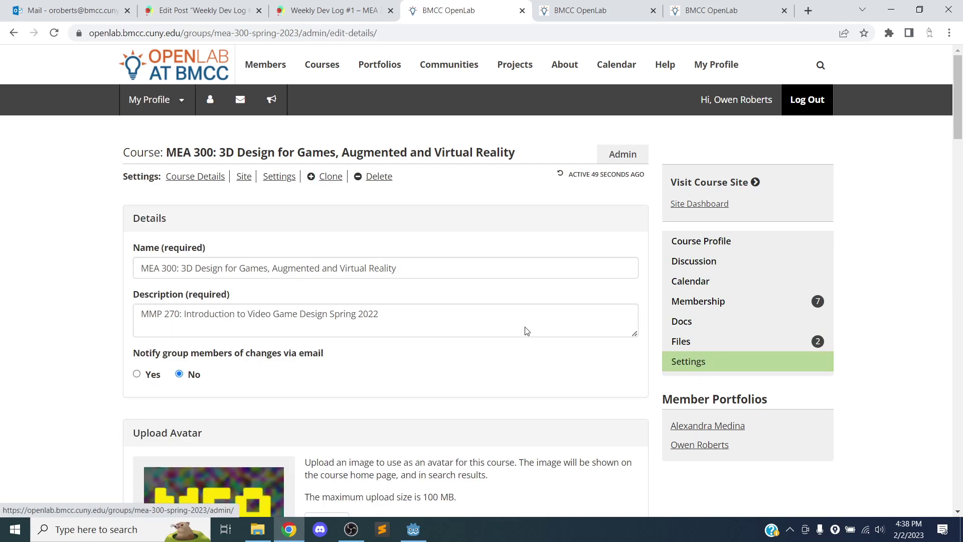
click(271, 181)
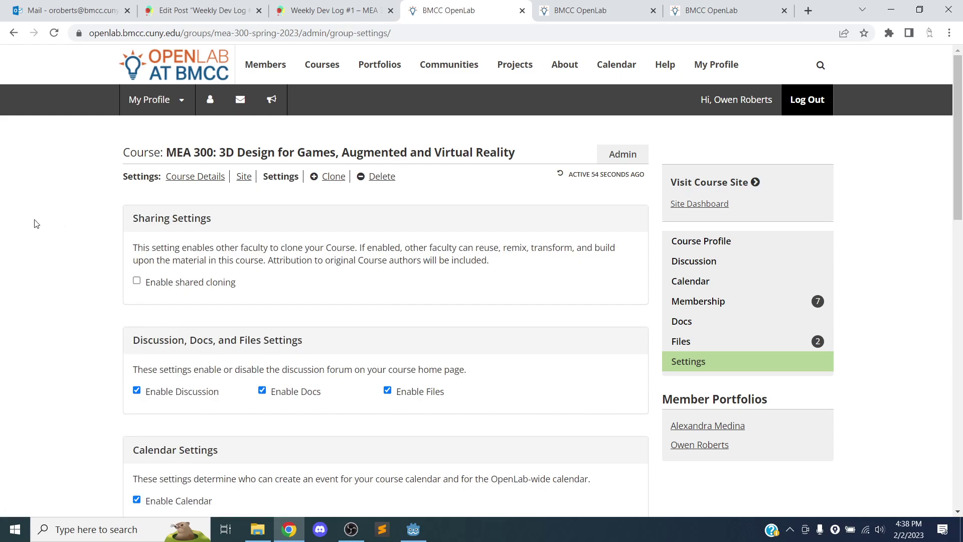
scroll(52, 232, down, 10)
scroll(51, 235, down, 1)
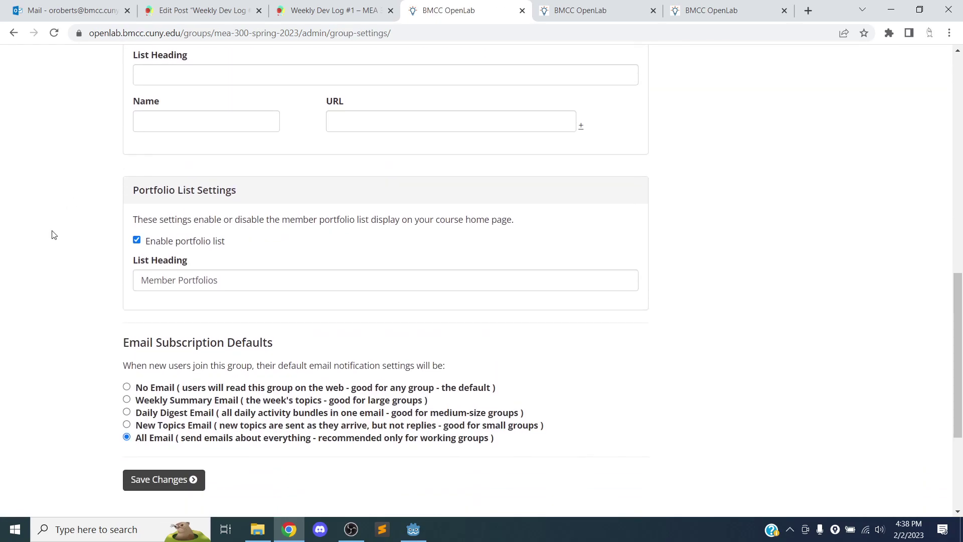
scroll(54, 235, up, 6)
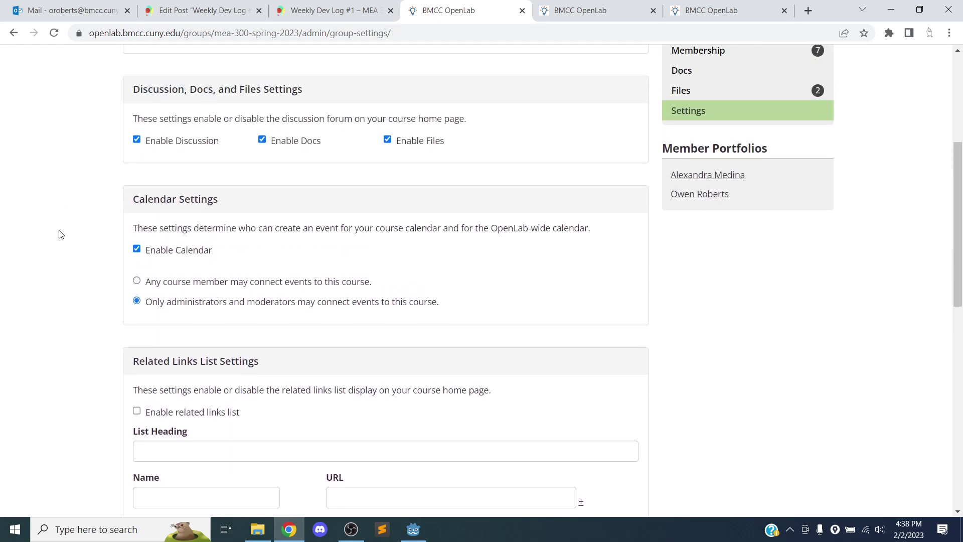
scroll(60, 234, up, 4)
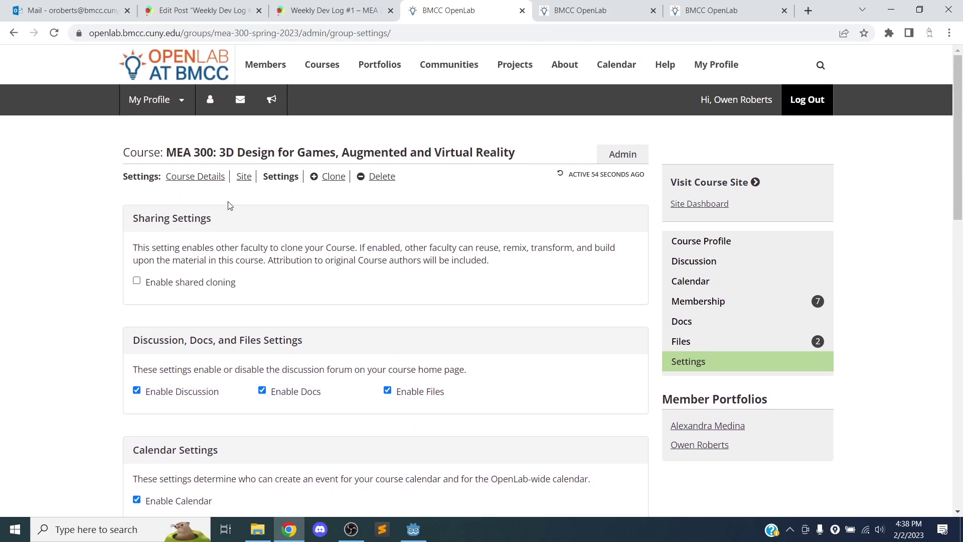
click(246, 179)
scroll(109, 223, down, 12)
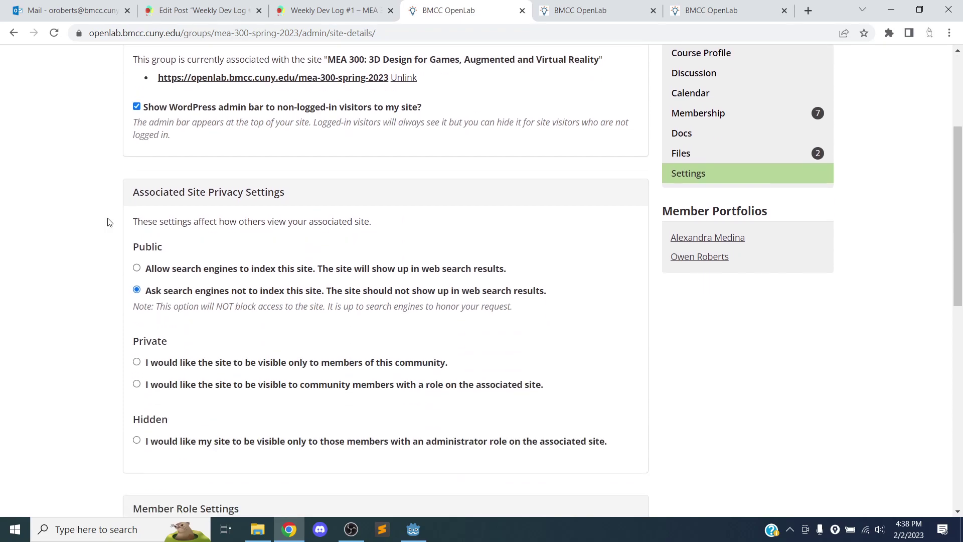
scroll(109, 222, down, 2)
scroll(110, 221, up, 13)
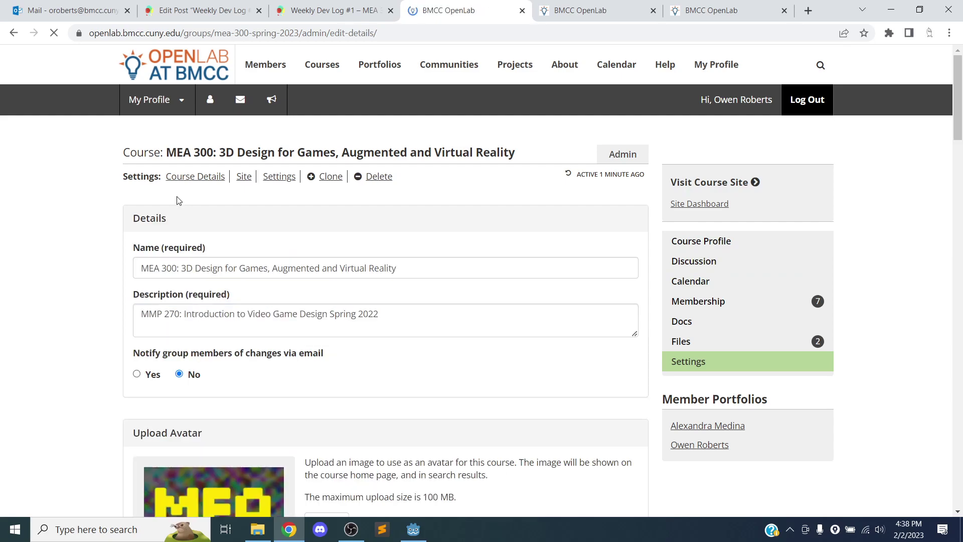
scroll(105, 216, down, 3)
scroll(105, 216, down, 15)
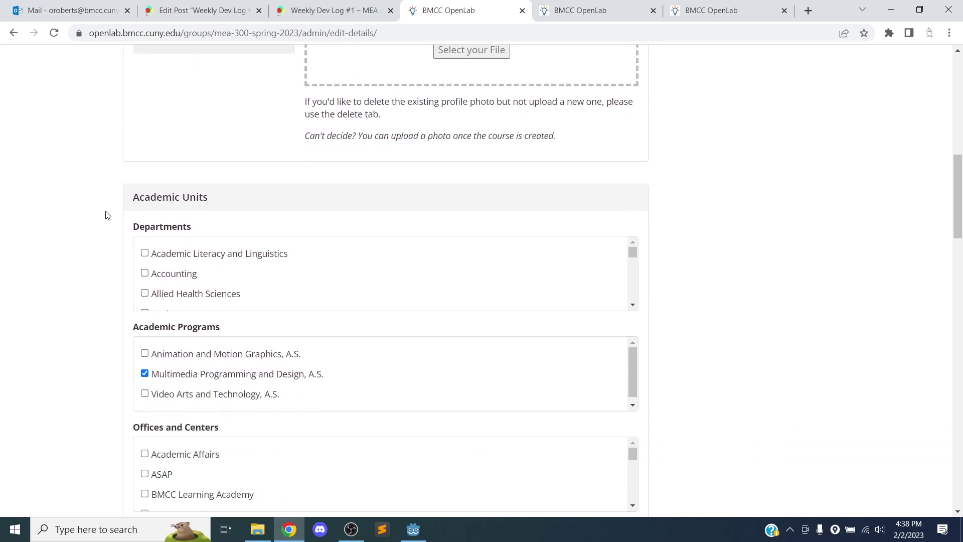
scroll(105, 216, down, 14)
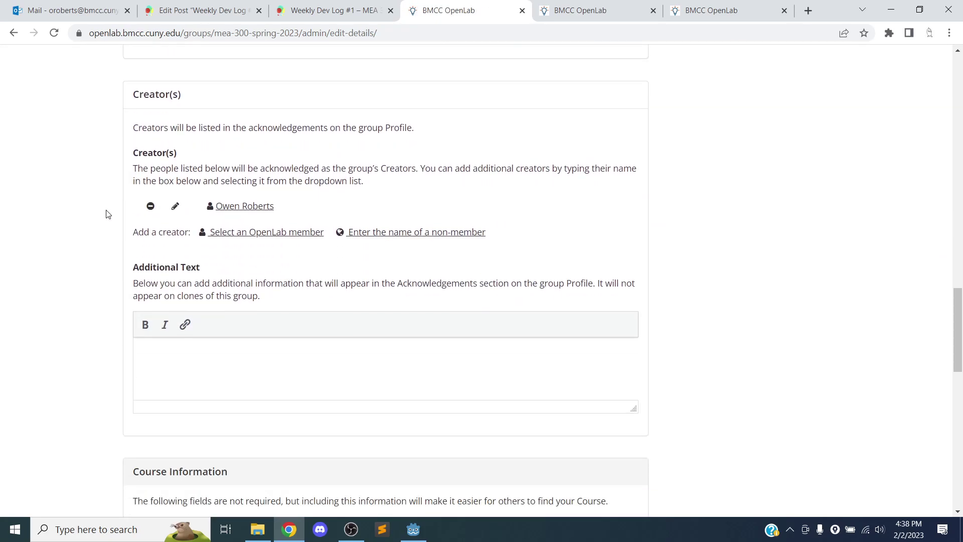
scroll(108, 212, down, 6)
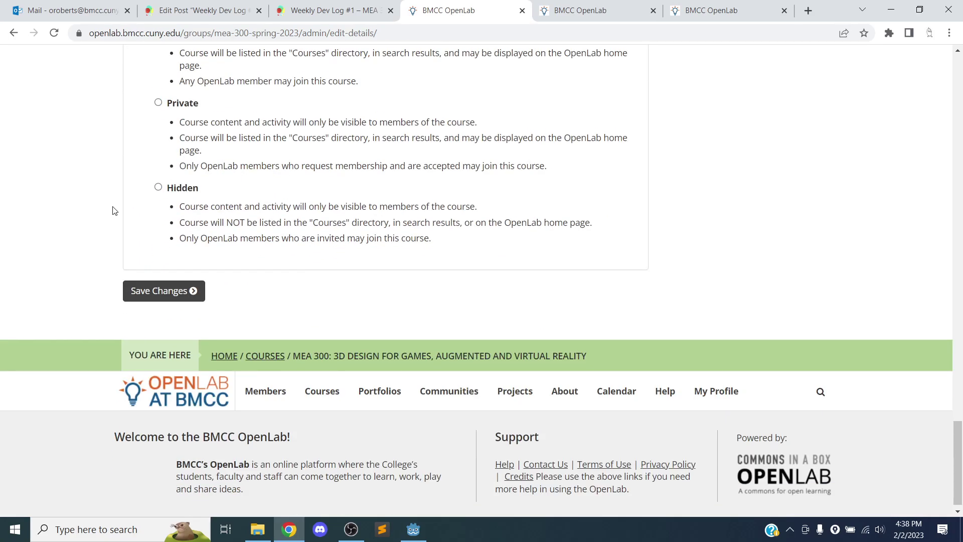
scroll(110, 201, up, 20)
scroll(113, 168, up, 8)
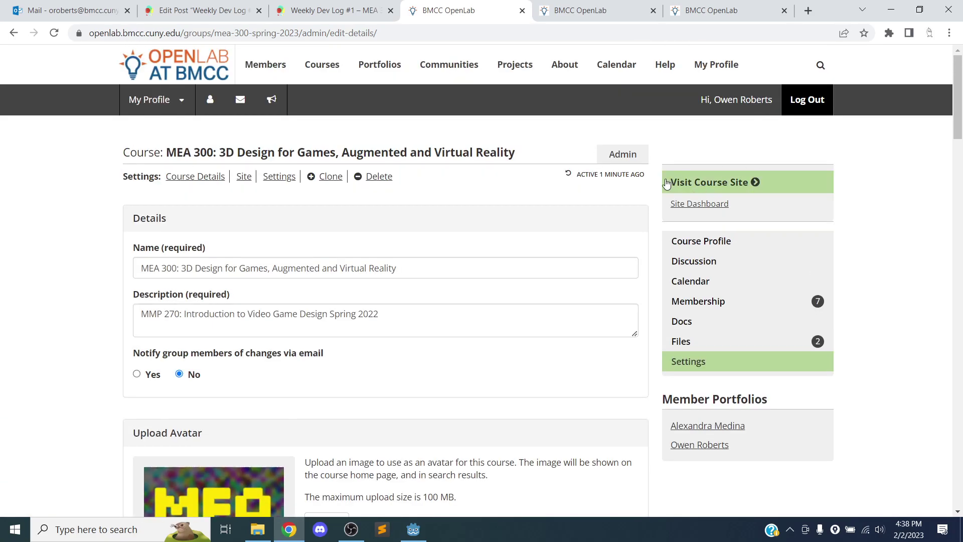
mouse_move(161, 107)
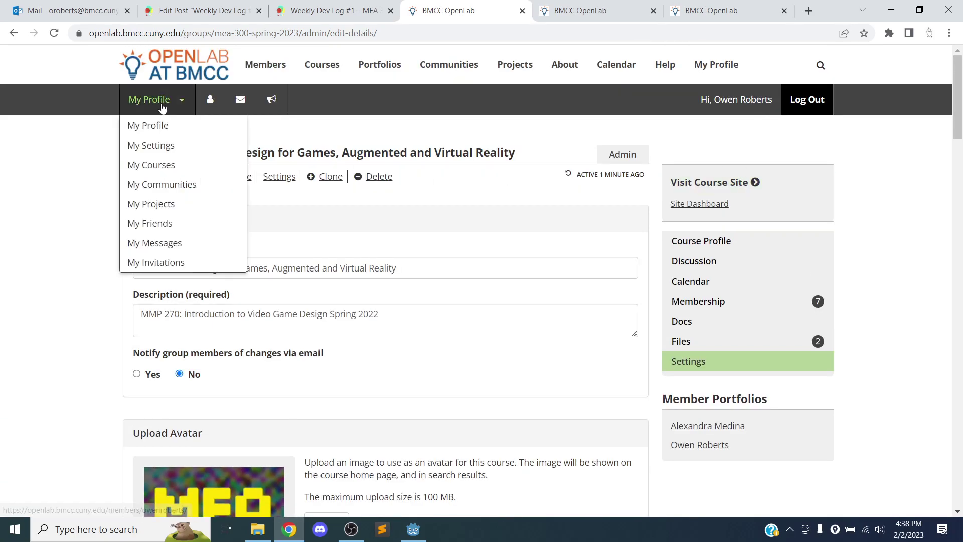
click(180, 133)
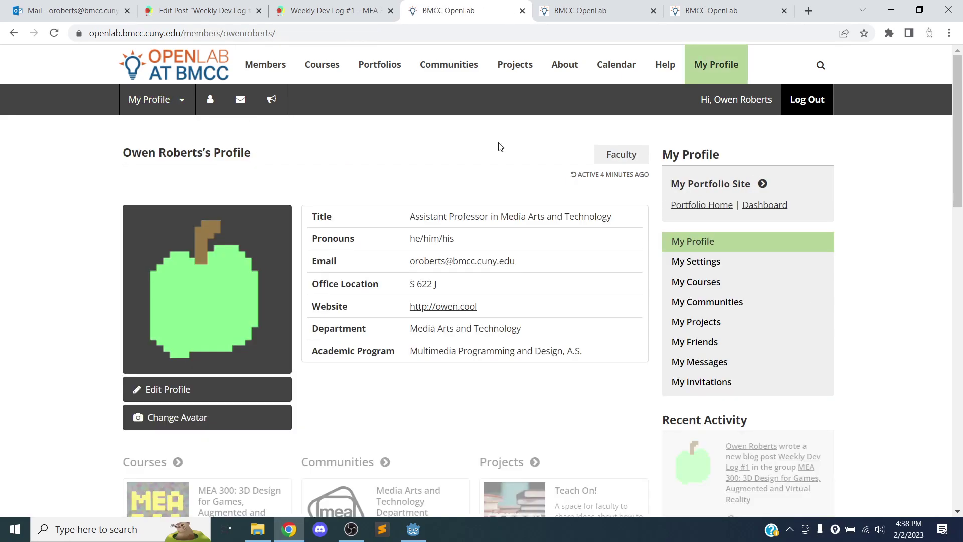
click(719, 270)
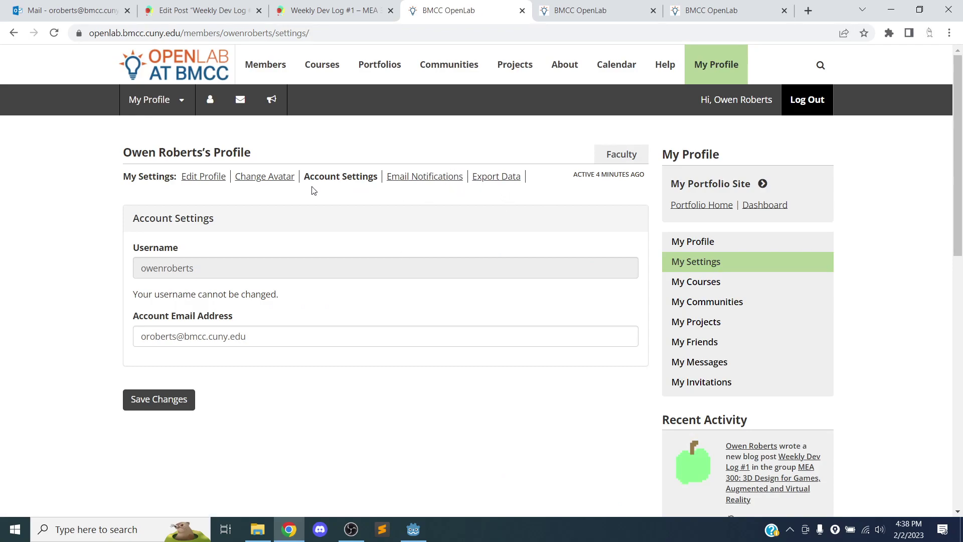
scroll(318, 204, down, 6)
scroll(321, 203, up, 5)
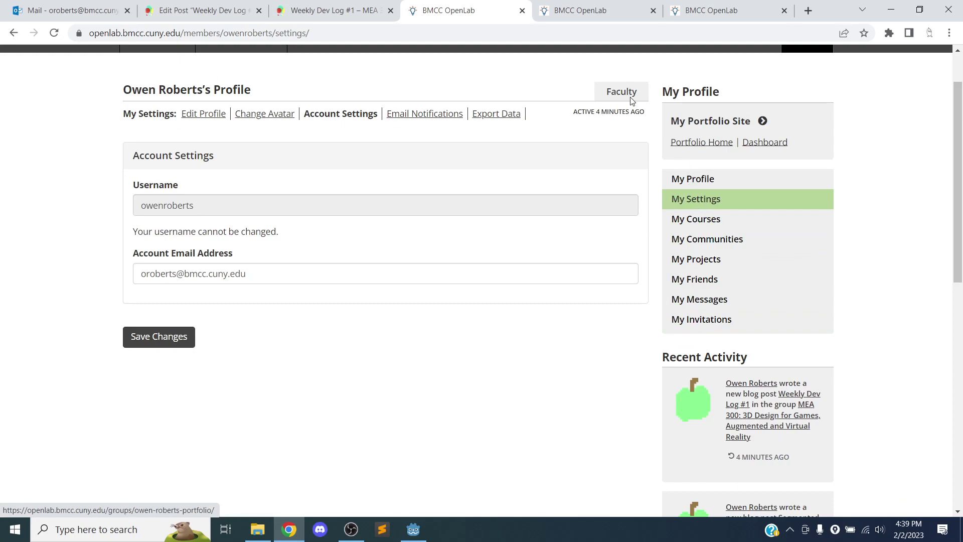
Scroll through the live Weekly Dev Log #1 post to see its Added to My Portfolio link.
click(334, 11)
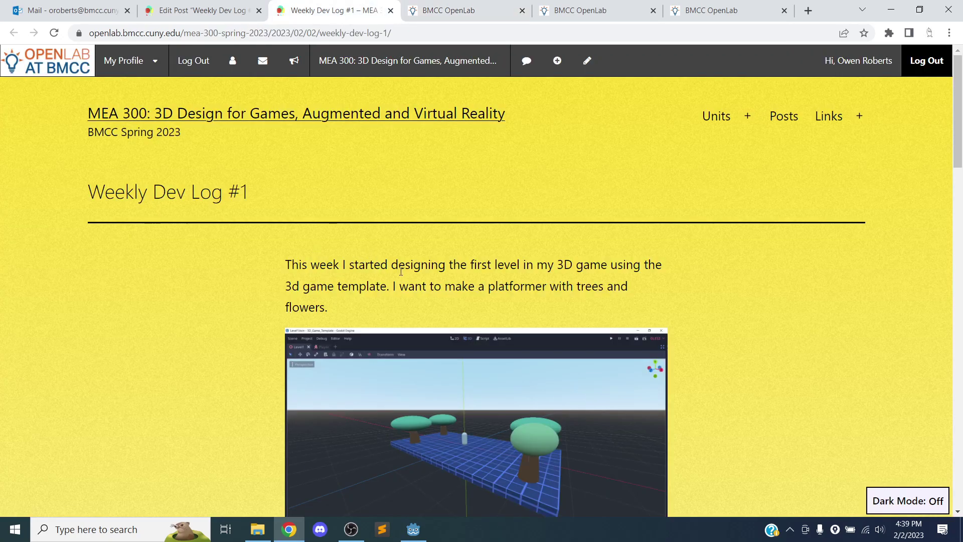
scroll(508, 243, down, 7)
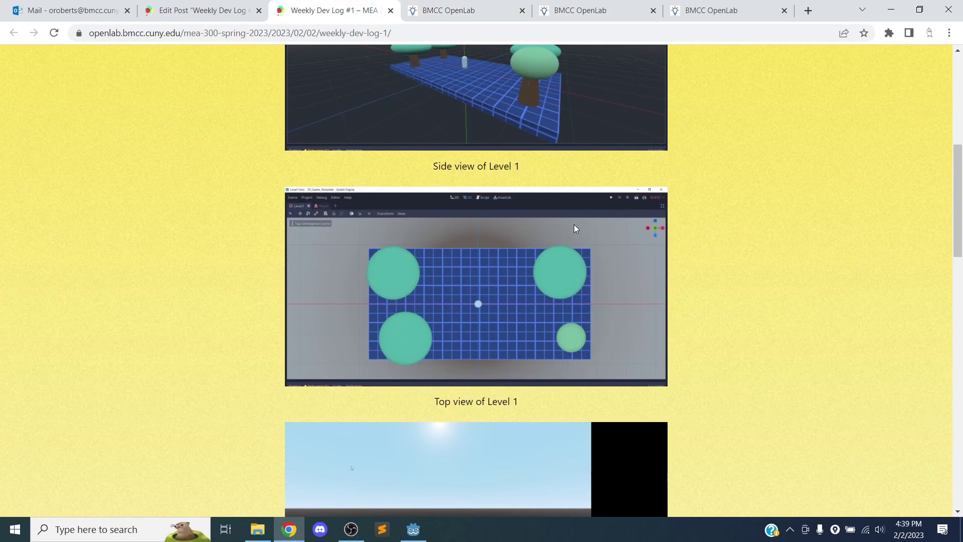
scroll(698, 180, down, 16)
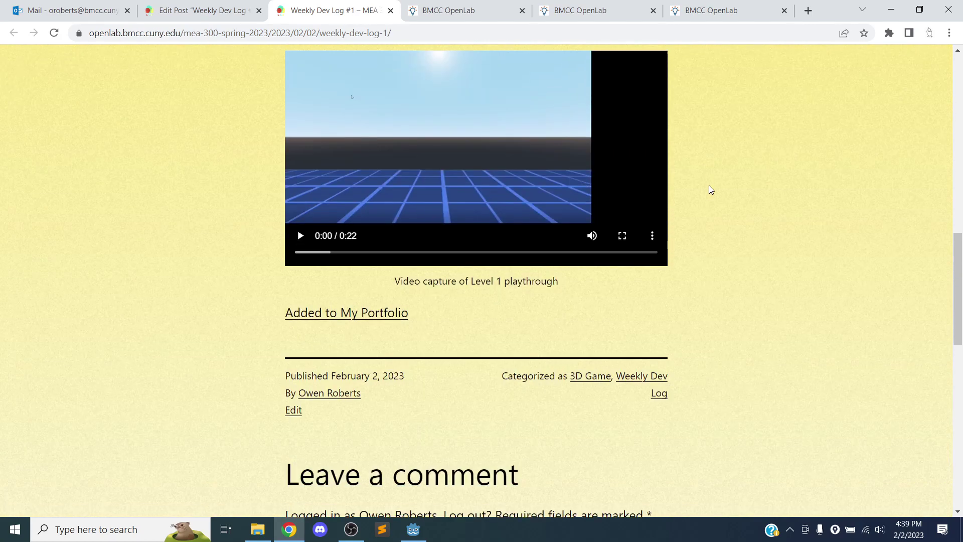
scroll(744, 179, up, 20)
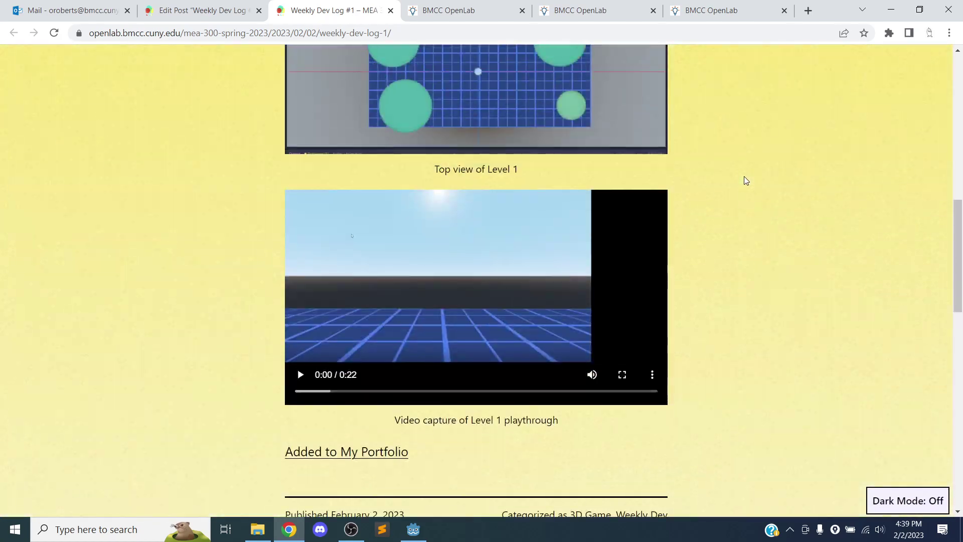